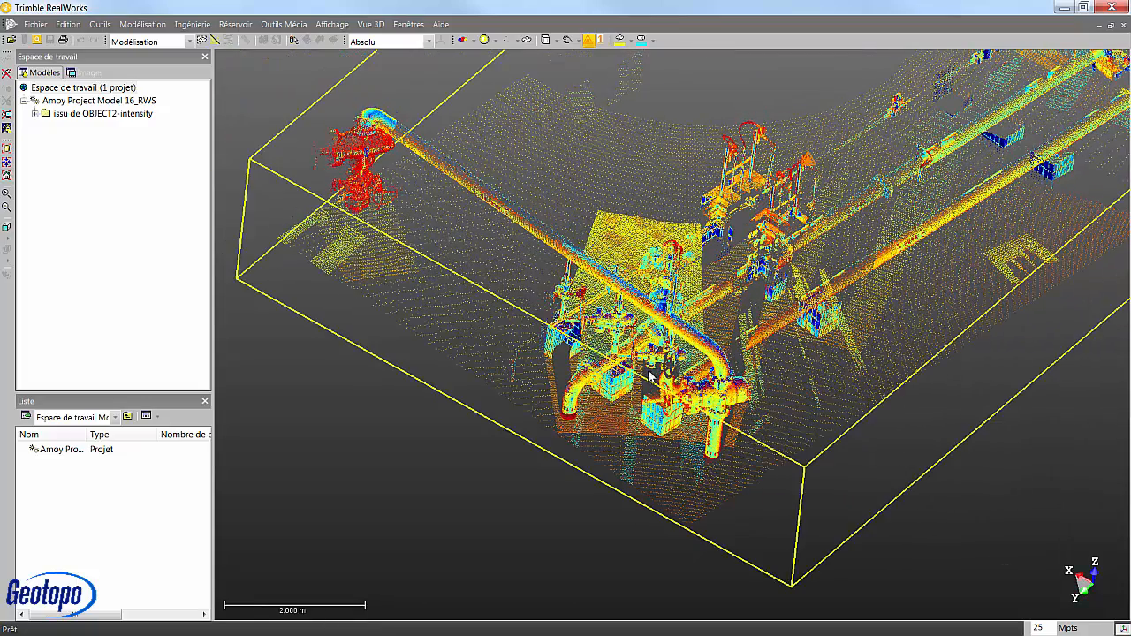
Step: Segment the corner valve assembly from the project cloud with a polygonal fence, keeping only the points inside it
left_click(202, 40)
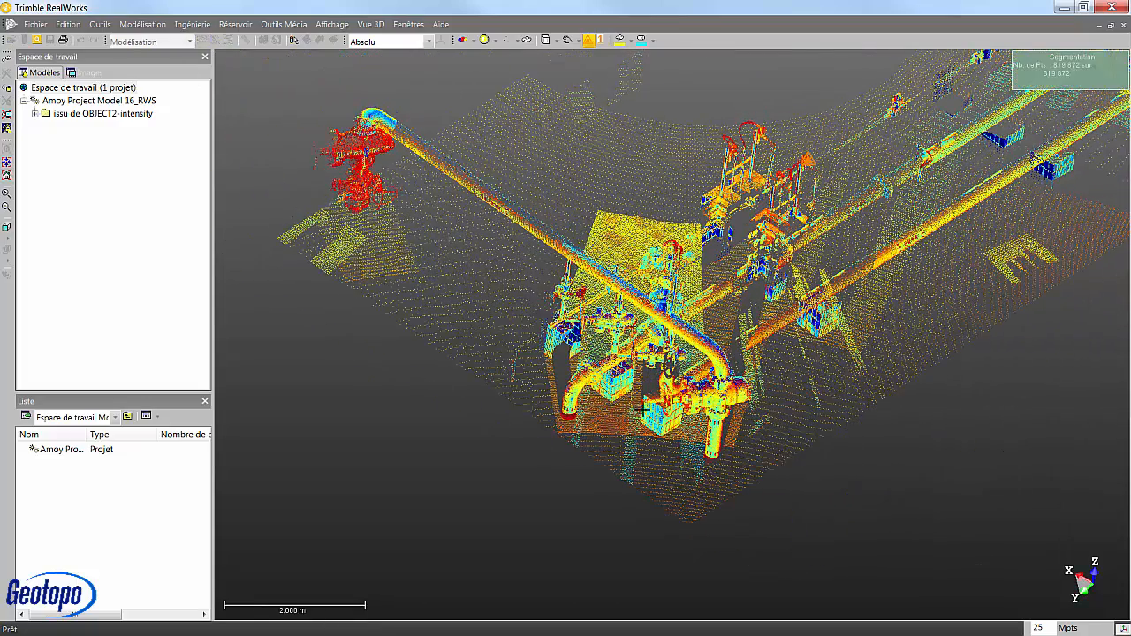
middle_click_drag(718, 385, 724, 225)
left_click_drag(724, 224, 684, 371)
middle_click_drag(633, 456, 671, 284)
left_click(611, 411)
left_click(764, 374)
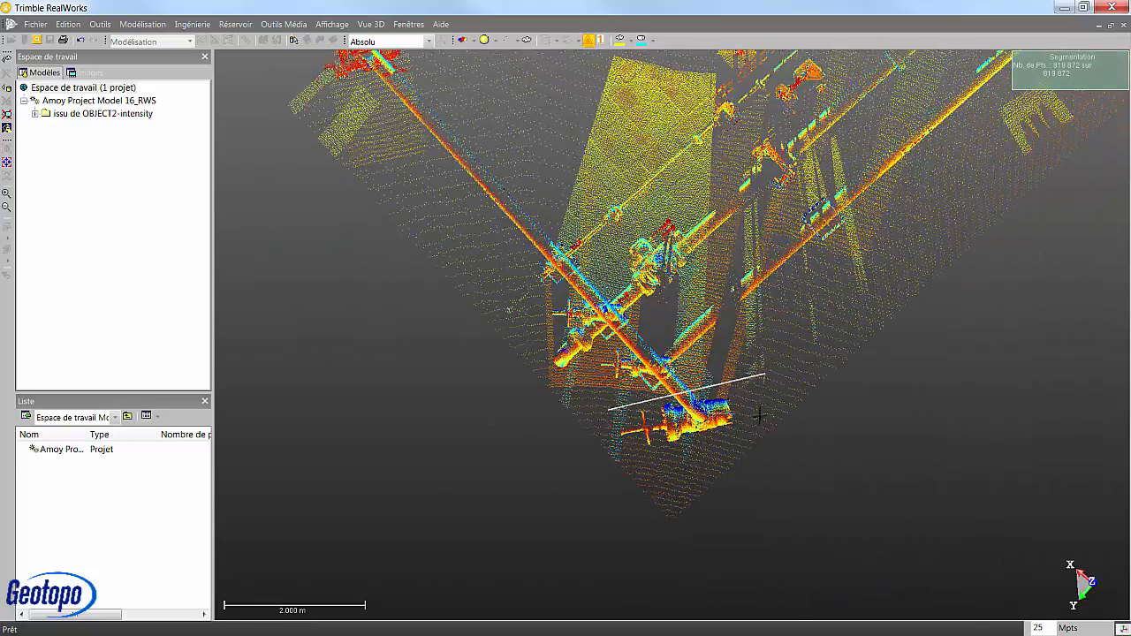
left_click(752, 432)
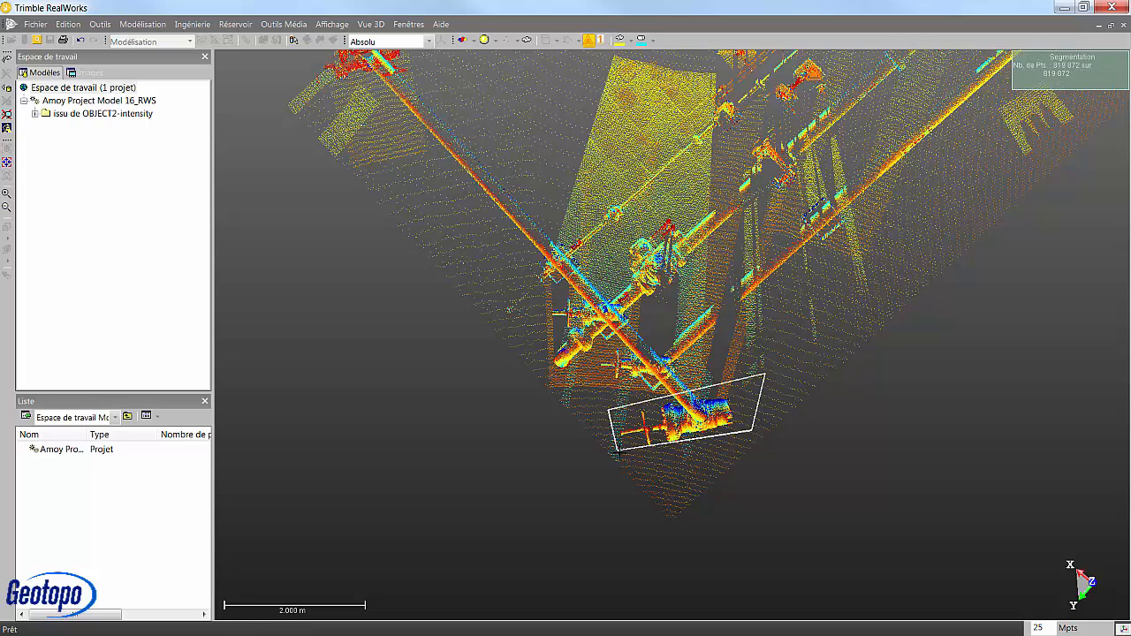
key("i")
Step: Create a separate cloud from the isolated valve assembly points and close the Segmentation tool
left_click_drag(728, 518, 662, 418)
middle_click_drag(662, 419, 664, 451)
middle_click_drag(699, 336, 684, 404)
left_click_drag(645, 447, 652, 371)
scroll(651, 372, "up", 3)
scroll(421, 312, "up", 1)
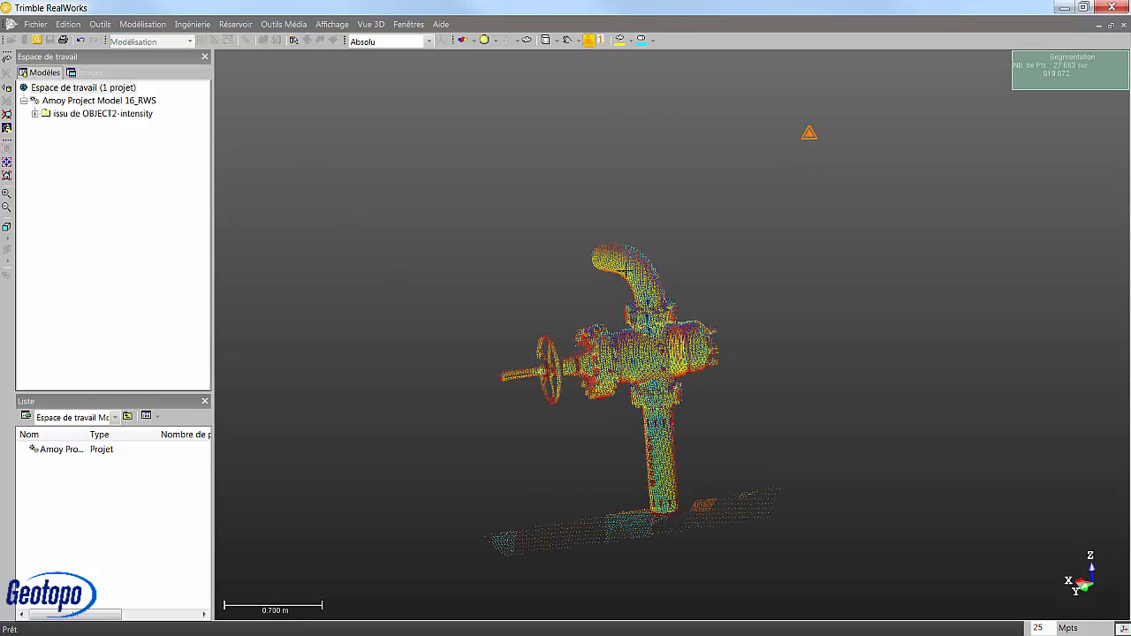
middle_click_drag(575, 386, 569, 374)
left_click_drag(1130, 140, 112, 165)
left_click(108, 181)
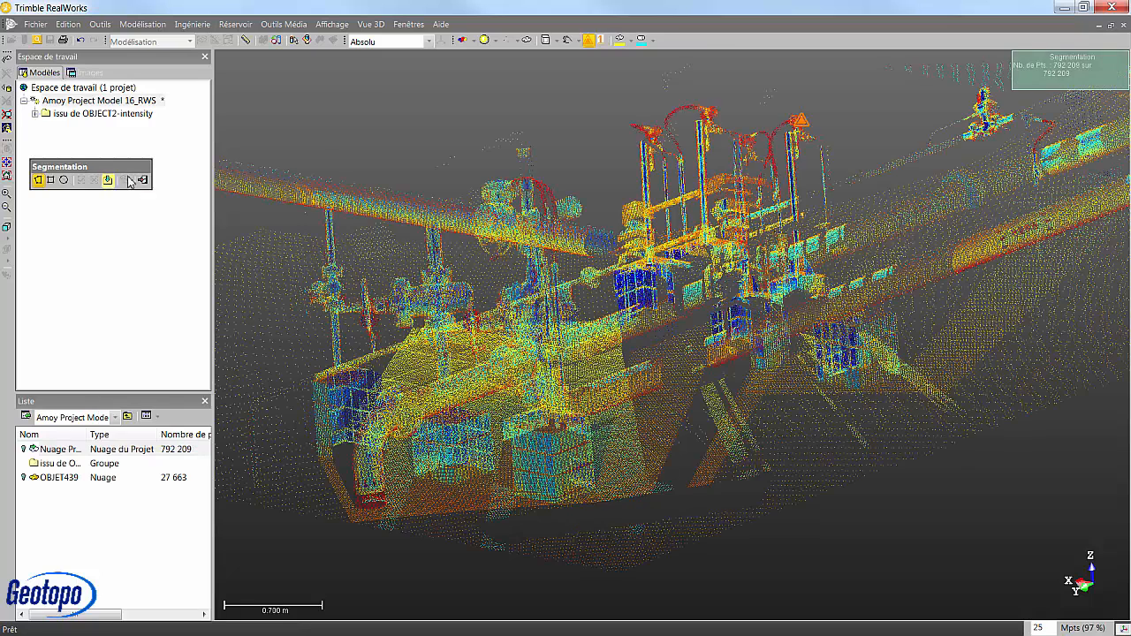
left_click(142, 180)
Step: Select the new valve assembly cloud and rename it pieceA
left_click(57, 464)
left_click(60, 478)
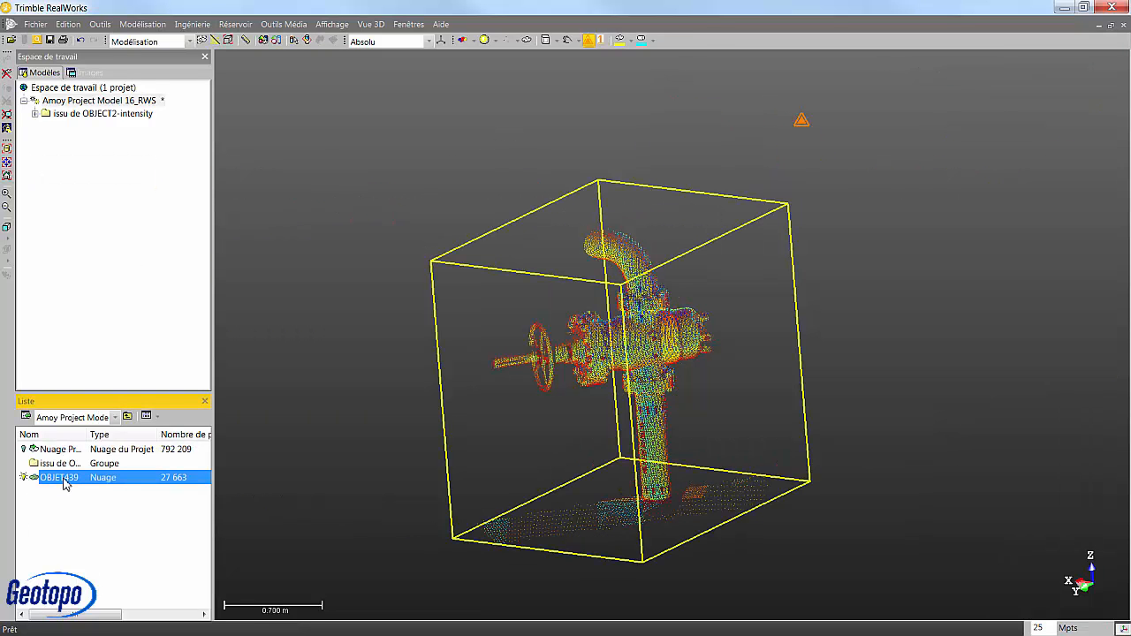
key("F2")
type("pieceA")
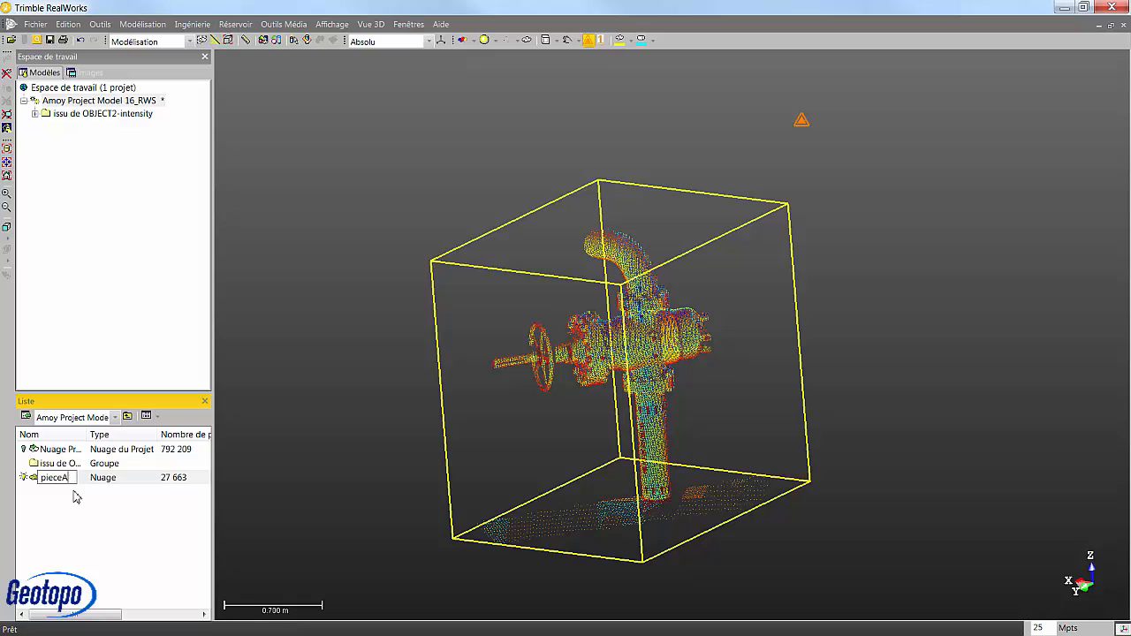
key("Return")
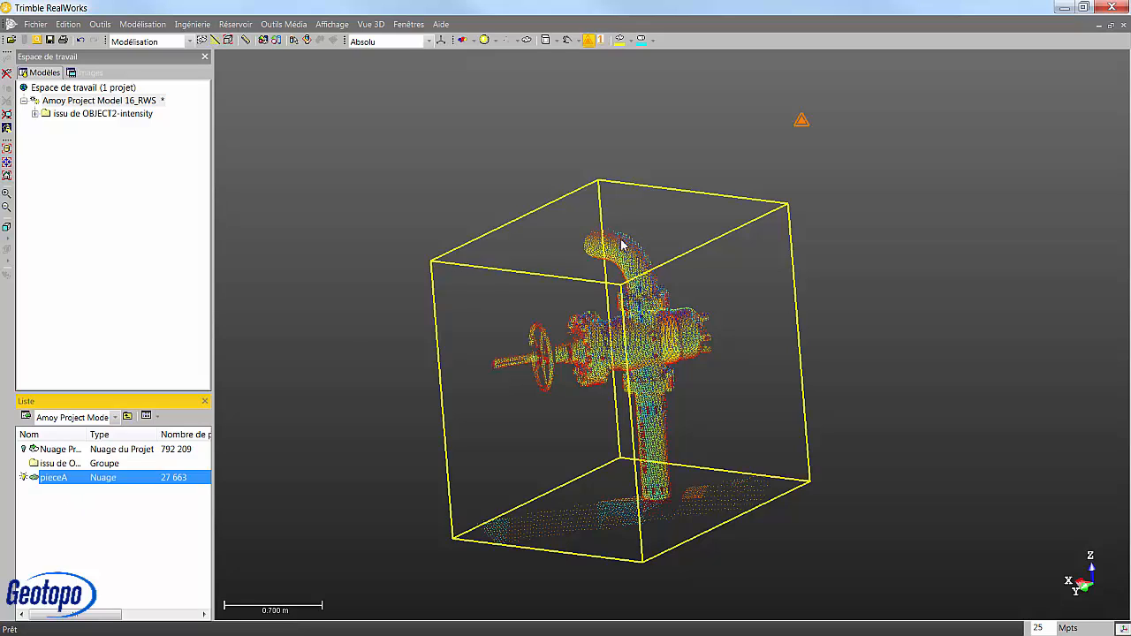
Step: Start the cloud-based modelling tool on the pieceA cloud
left_click(142, 24)
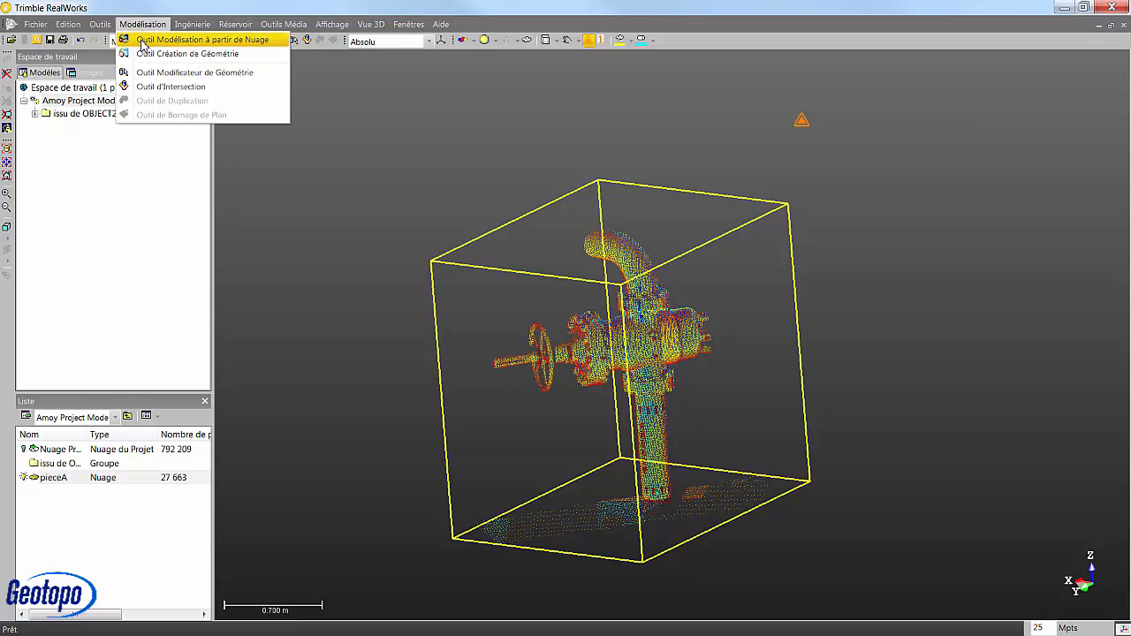
left_click(240, 39)
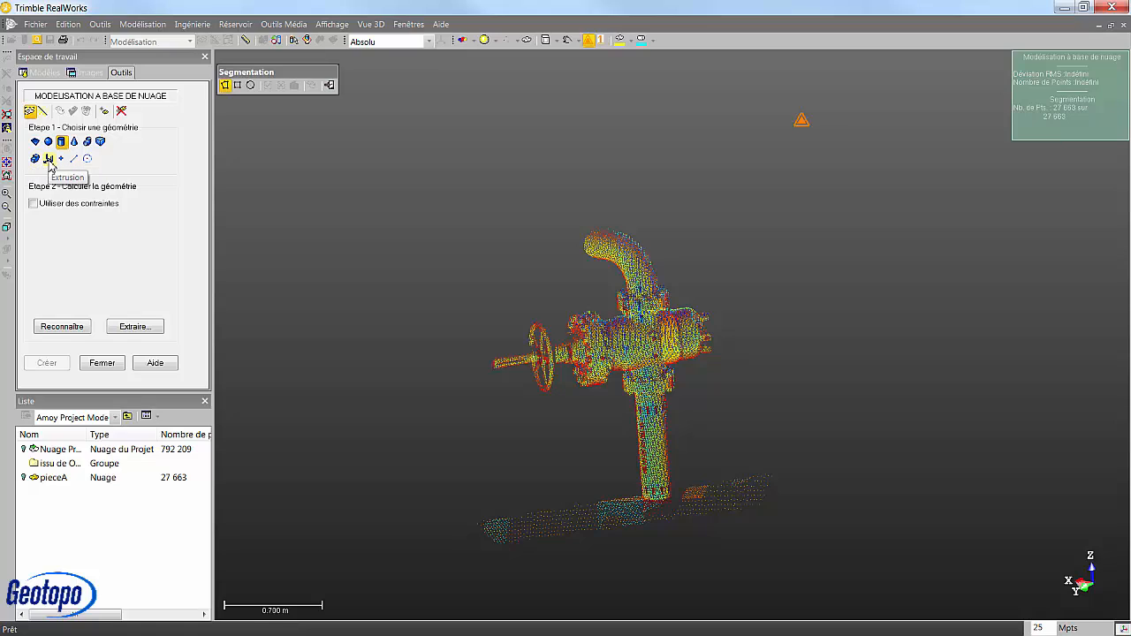
middle_click_drag(622, 333, 617, 309)
scroll(625, 320, "up", 2)
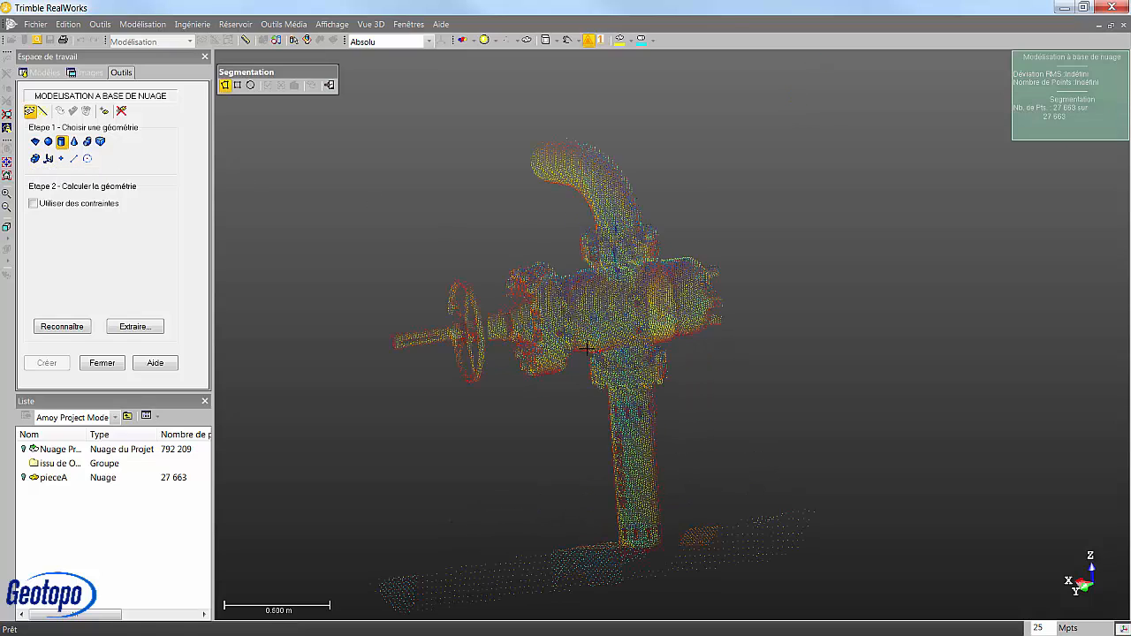
left_click_drag(587, 349, 584, 318)
scroll(584, 318, "up", 3)
scroll(578, 303, "down", 3)
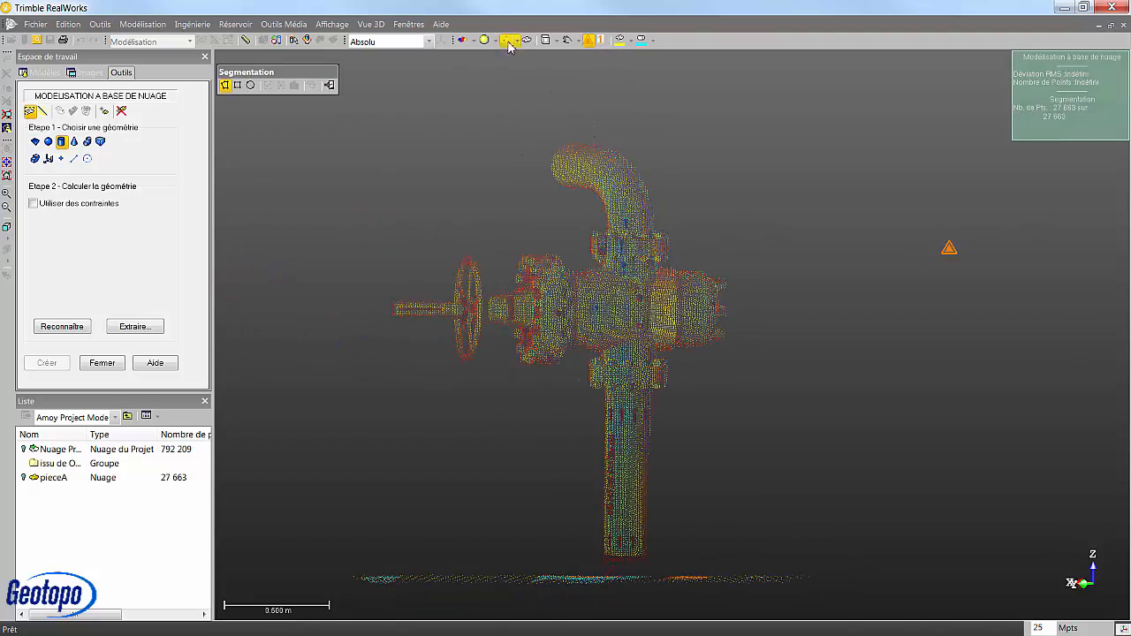
Step: Adjust the displayed point size and change the cloud rendering from coloured to plain white points
left_click(508, 42)
left_click_drag(576, 257, 599, 251)
scroll(612, 305, "up", 2)
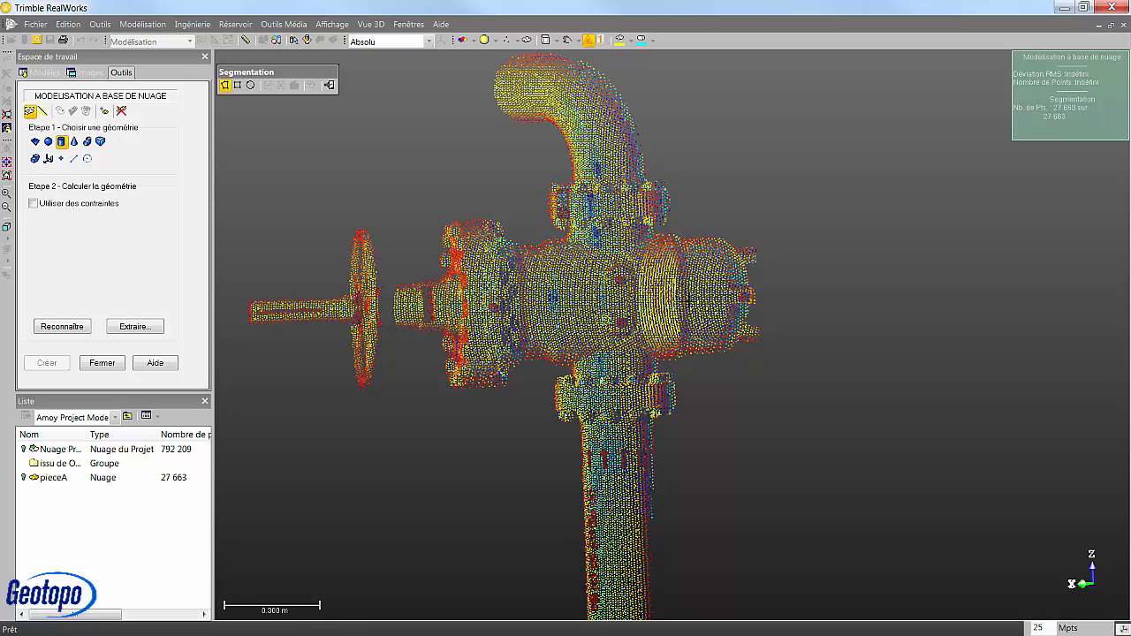
left_click_drag(722, 246, 603, 324)
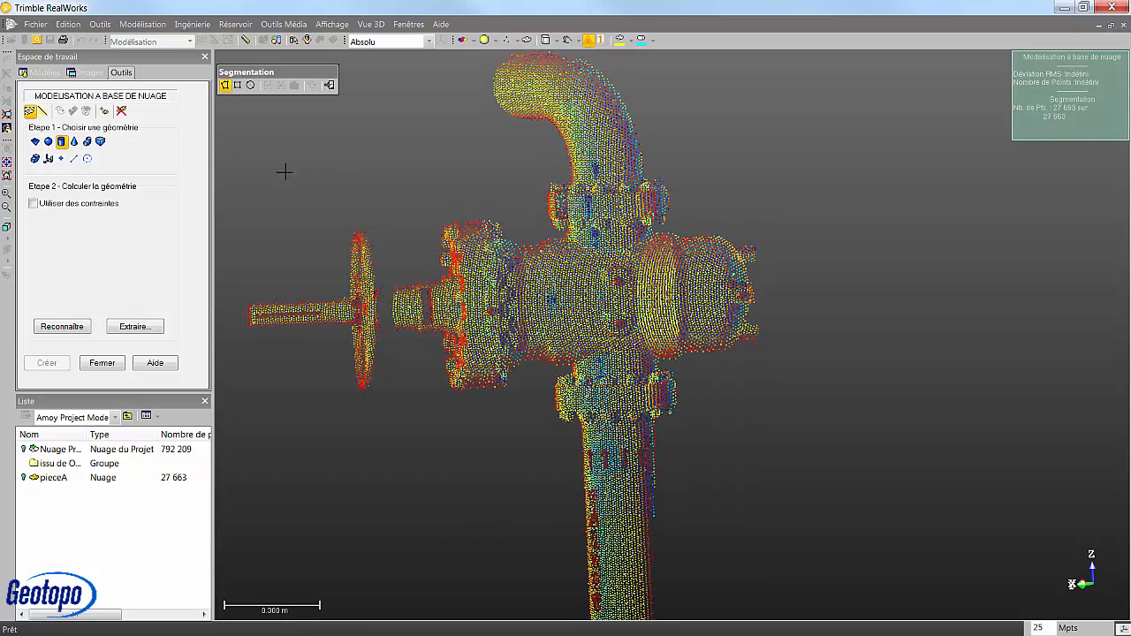
scroll(537, 260, "up", 2)
left_click_drag(542, 258, 531, 99)
left_click(516, 42)
left_click(520, 57)
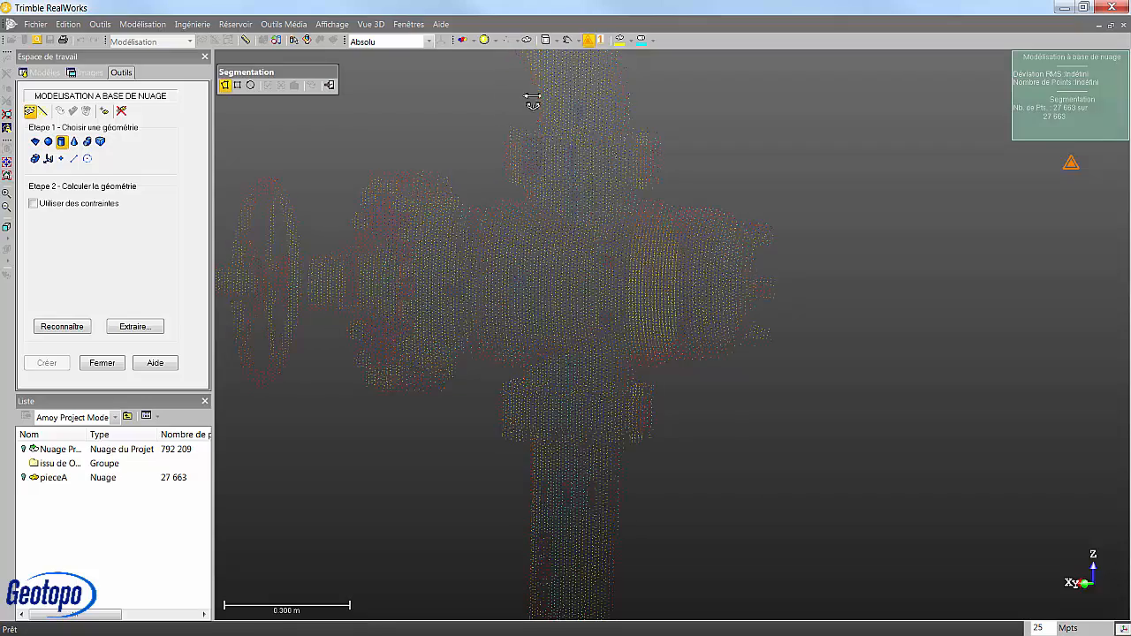
scroll(561, 222, "down", 1)
scroll(561, 223, "down", 1)
left_click(468, 40)
left_click(484, 102)
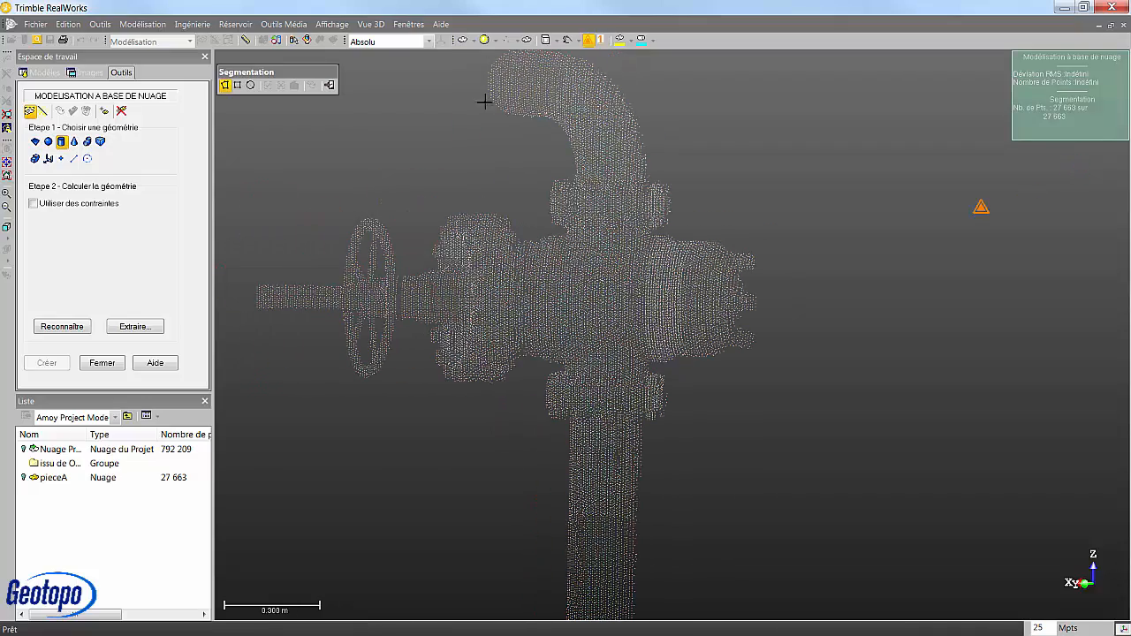
Step: Fence the central section of the valve body with a four-sided polygon and keep only the points inside
left_click_drag(574, 290, 510, 296)
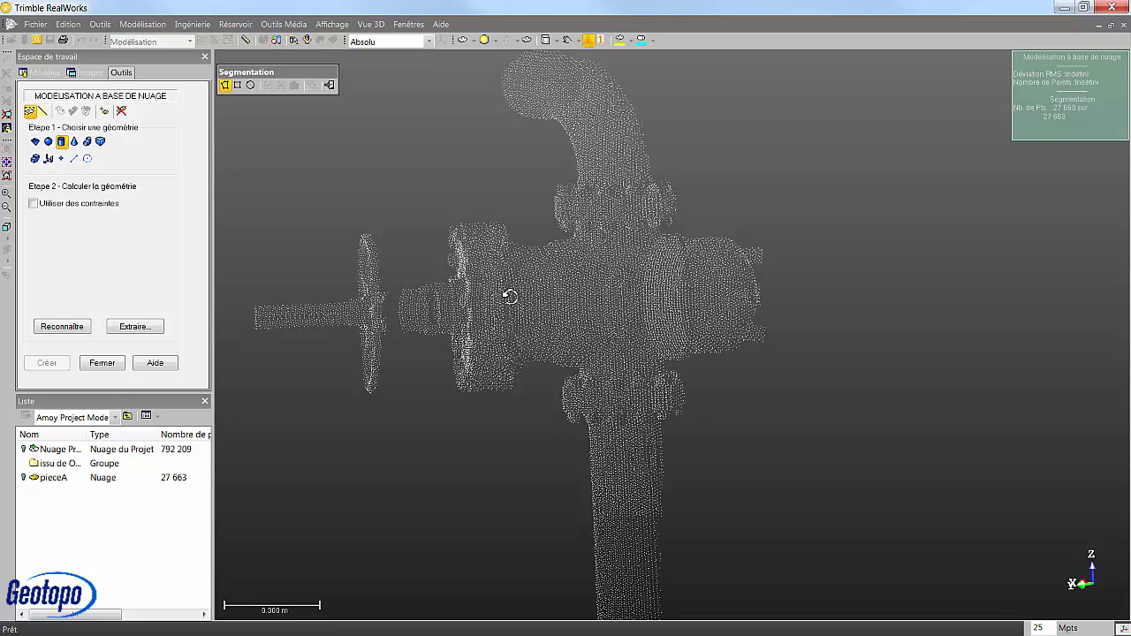
left_click(560, 238)
left_click(563, 366)
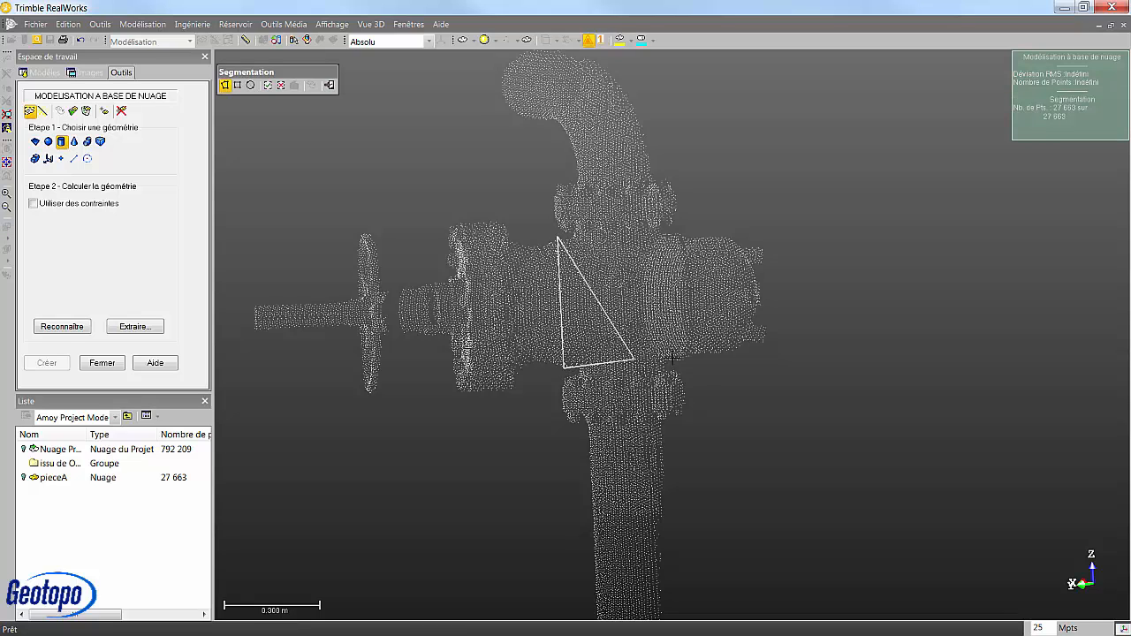
left_click(678, 365)
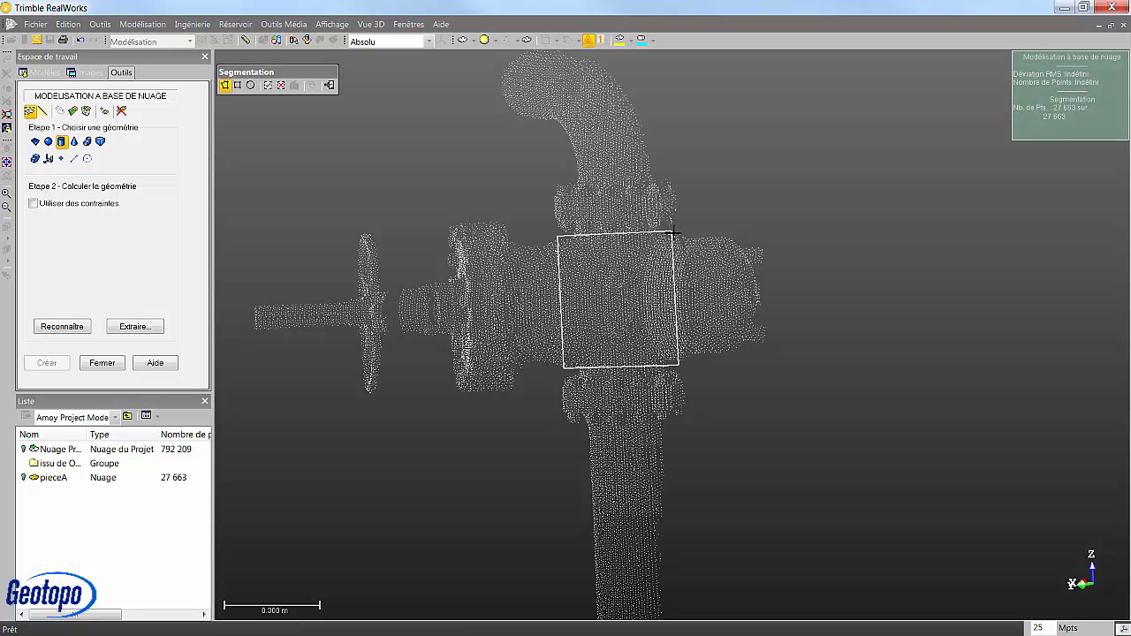
key("i")
key("c")
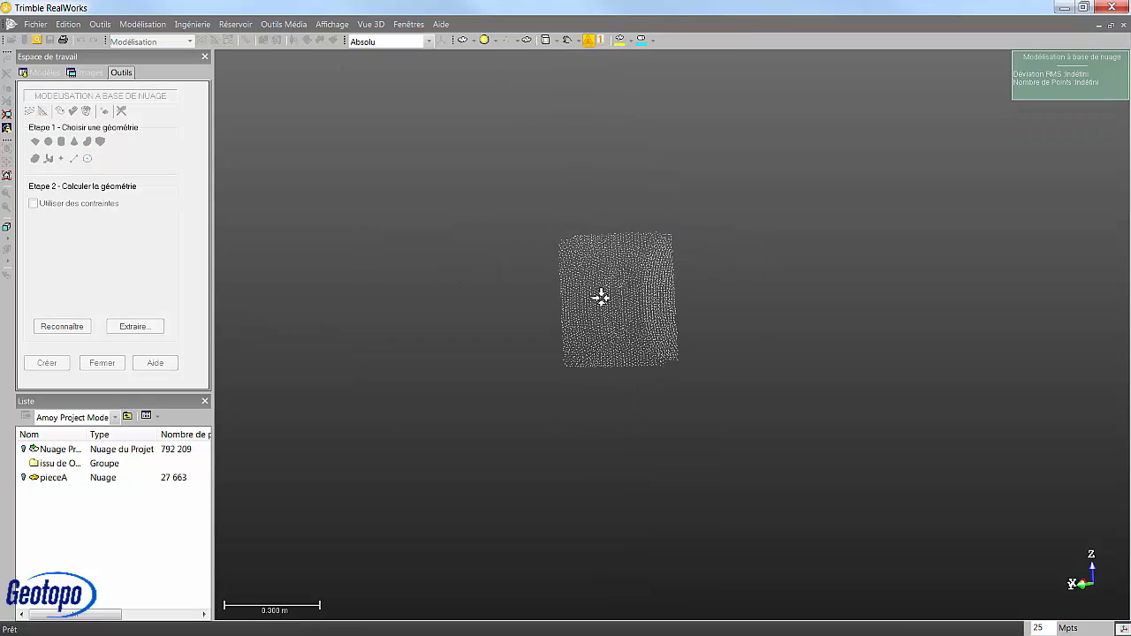
Step: View the valve body section along its axis and keep only its round shell using a circular fence
left_click(625, 292)
left_click_drag(863, 350, 401, 379)
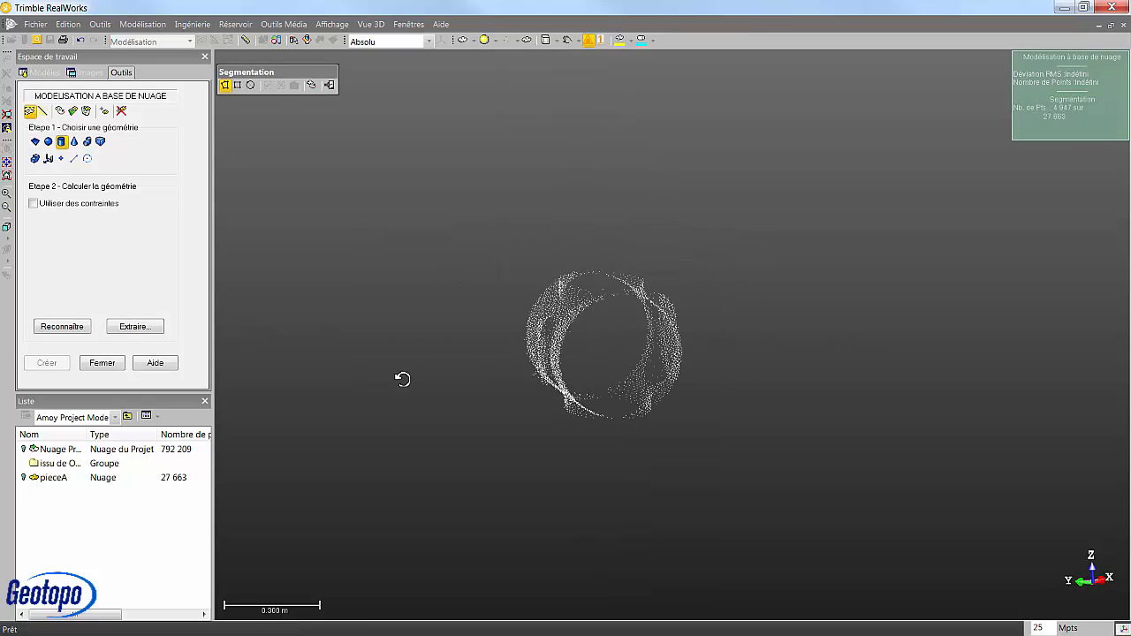
left_click_drag(749, 374, 734, 379)
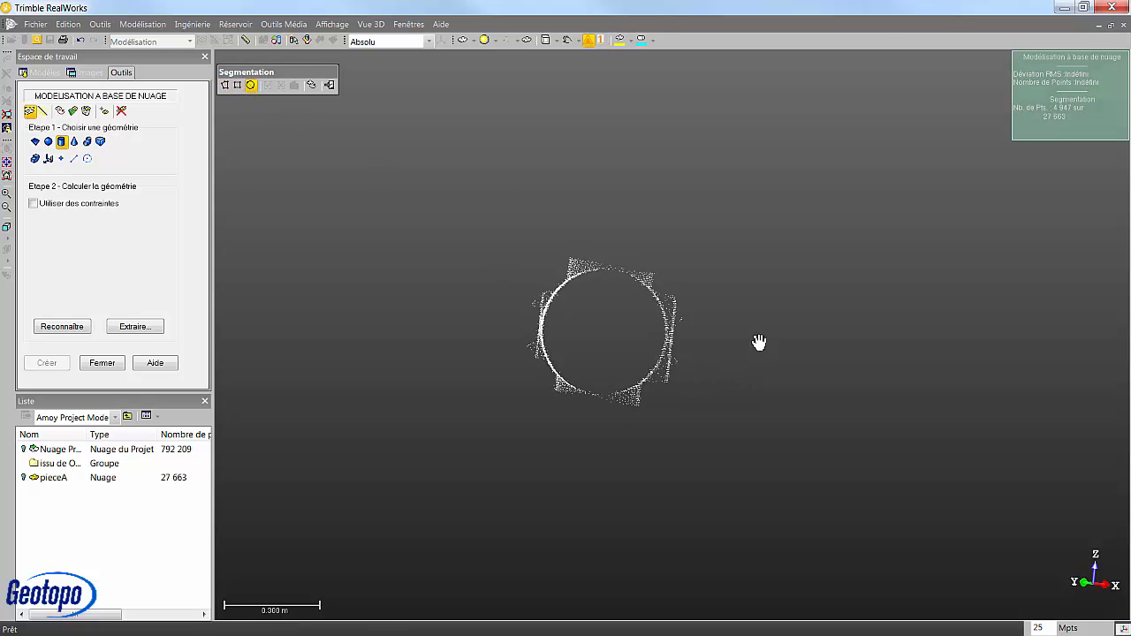
middle_click_drag(759, 342, 779, 318)
scroll(780, 318, "up", 2)
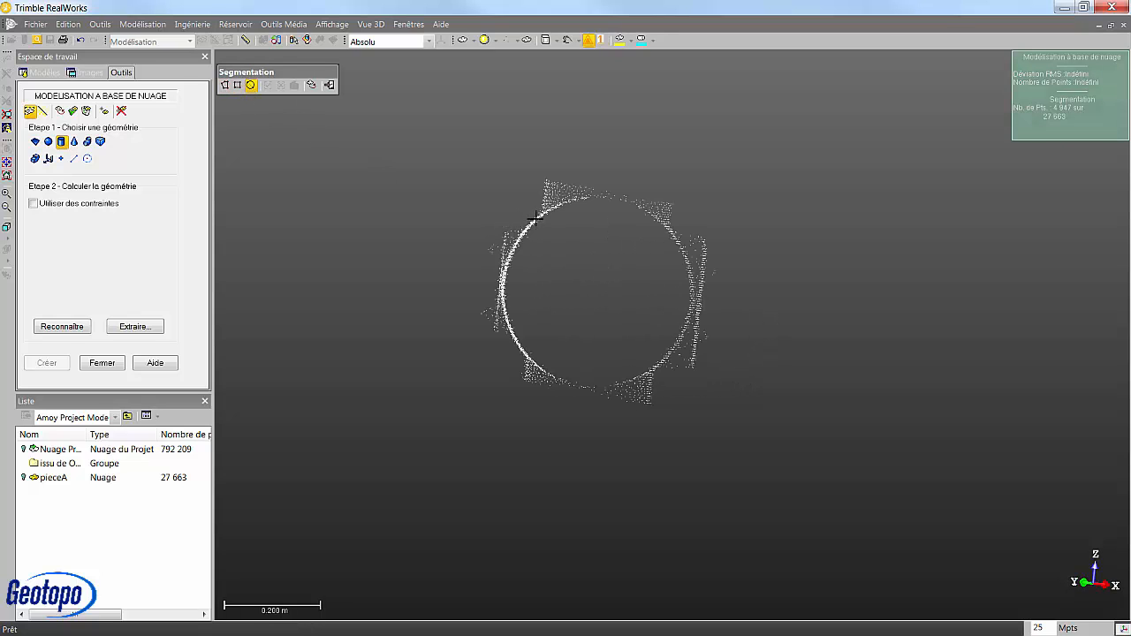
left_click_drag(535, 217, 661, 371)
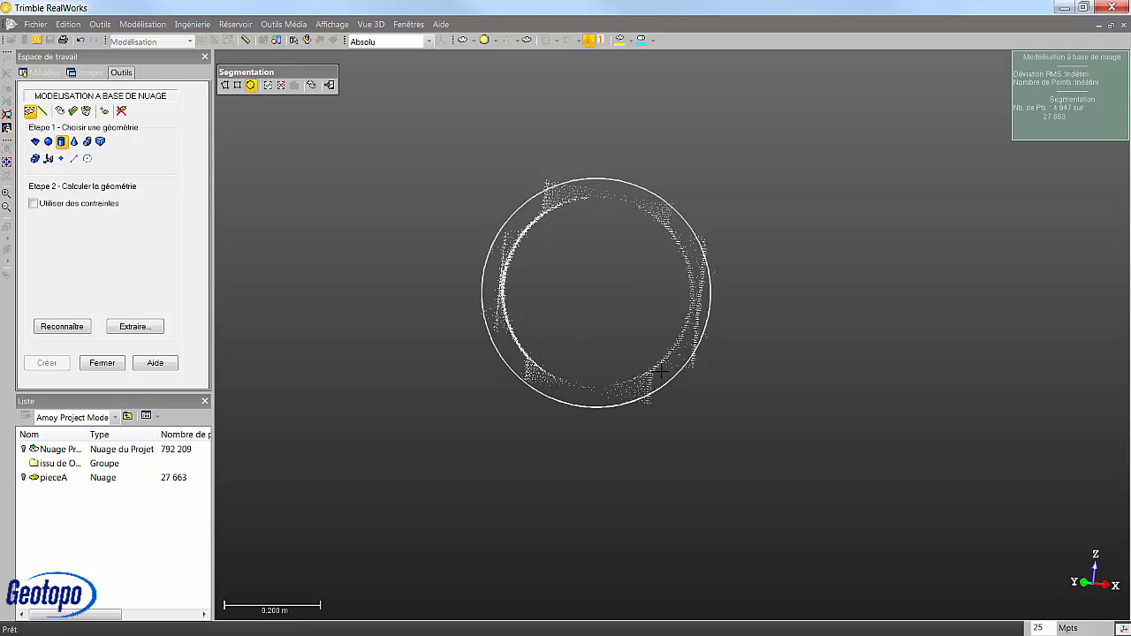
key("i")
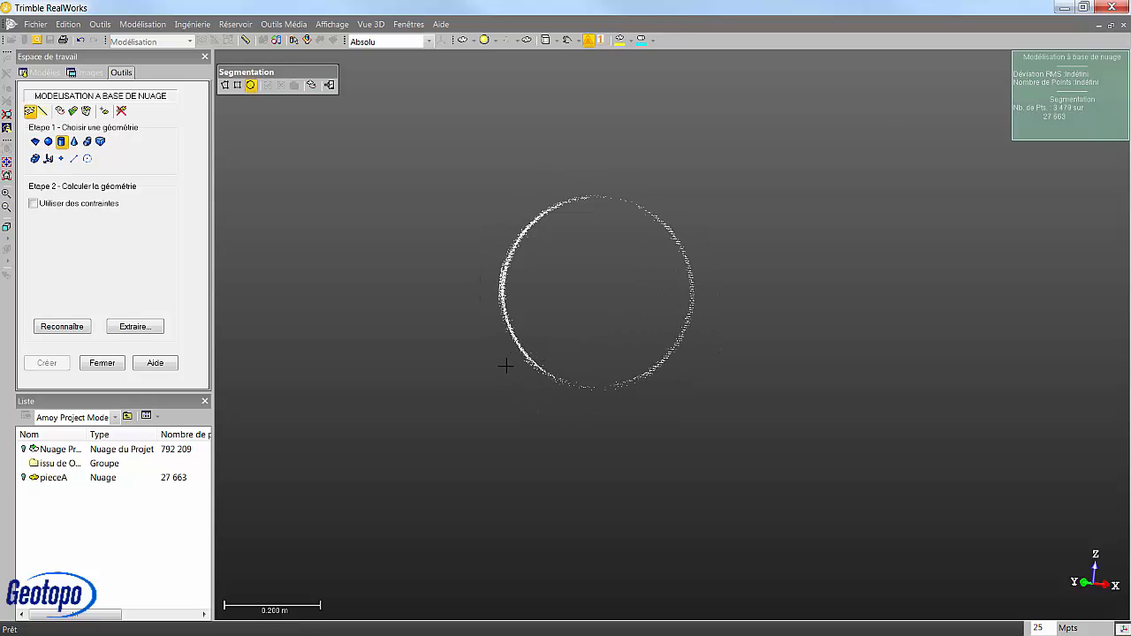
Step: Fit a cylinder to the retained valve body points and create it
left_click(327, 85)
left_click_drag(503, 318, 662, 285)
left_click(58, 326)
left_click_drag(553, 401, 653, 355)
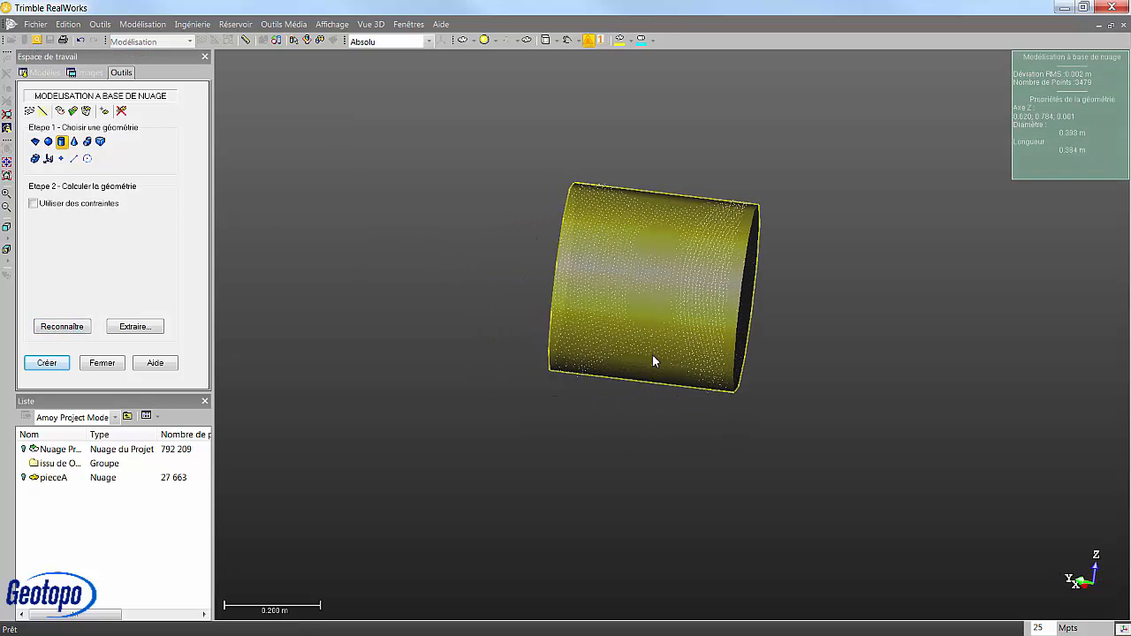
left_click(47, 362)
Step: Isolate a narrow strip of points just beyond the cylinder's end near the bolted cap with a polygonal fence
left_click_drag(657, 253, 703, 284)
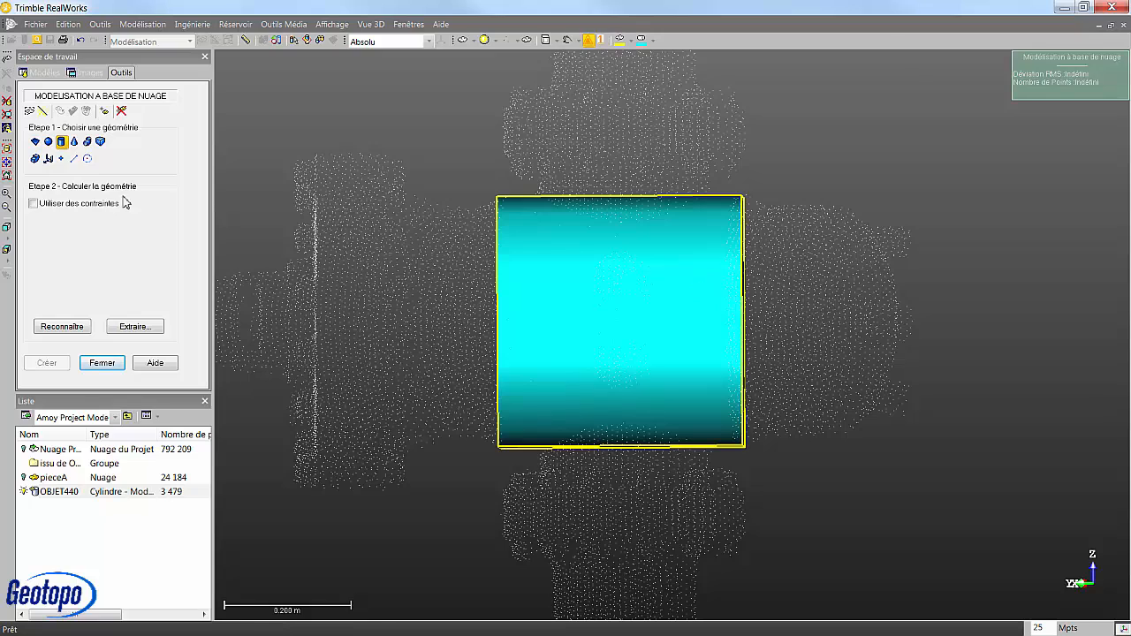
left_click(30, 112)
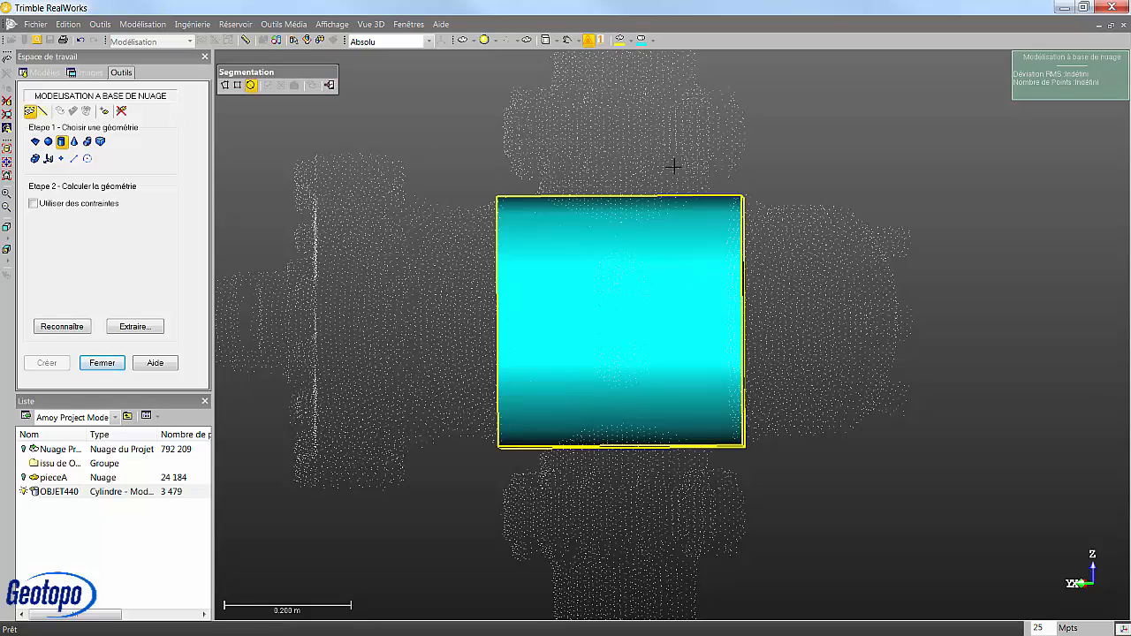
left_click(748, 194)
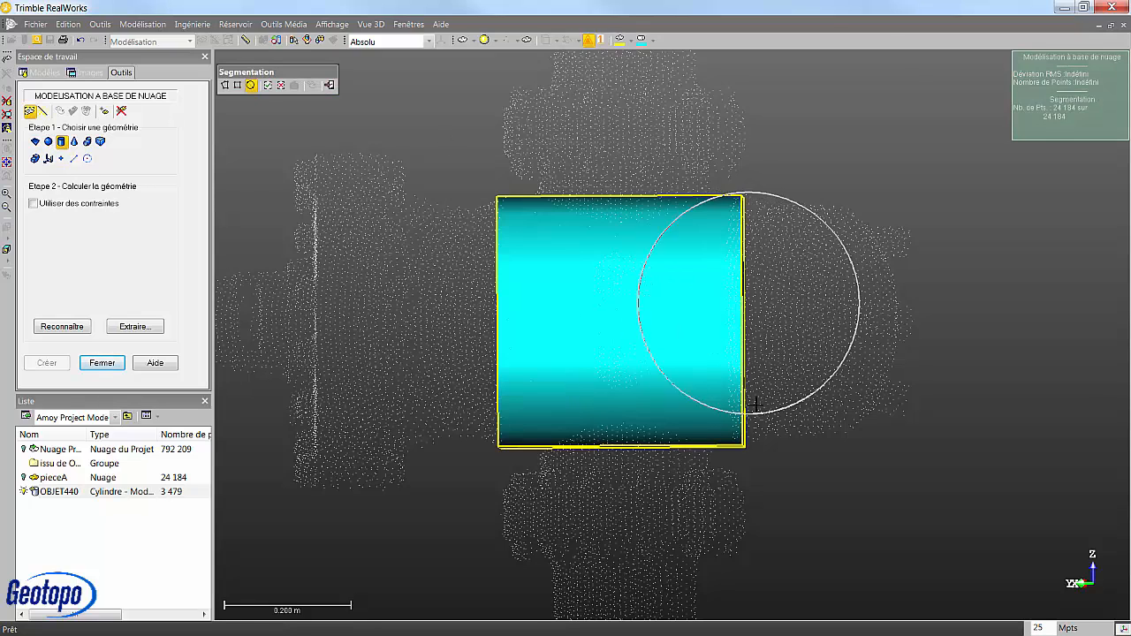
left_click(225, 85)
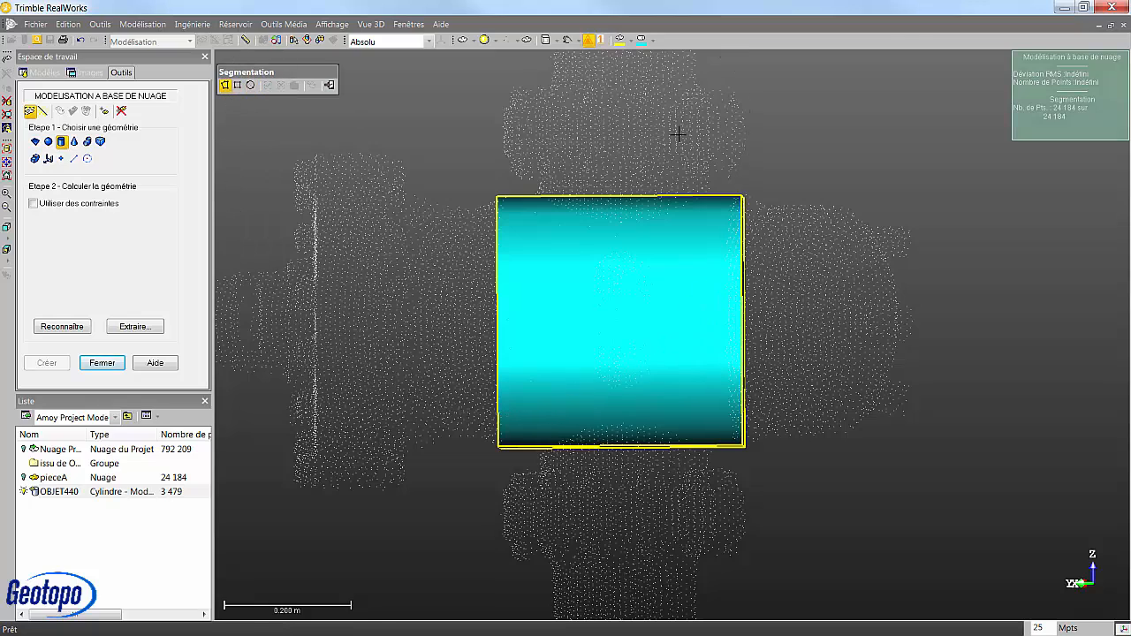
left_click(750, 192)
left_click(749, 442)
left_click(764, 439)
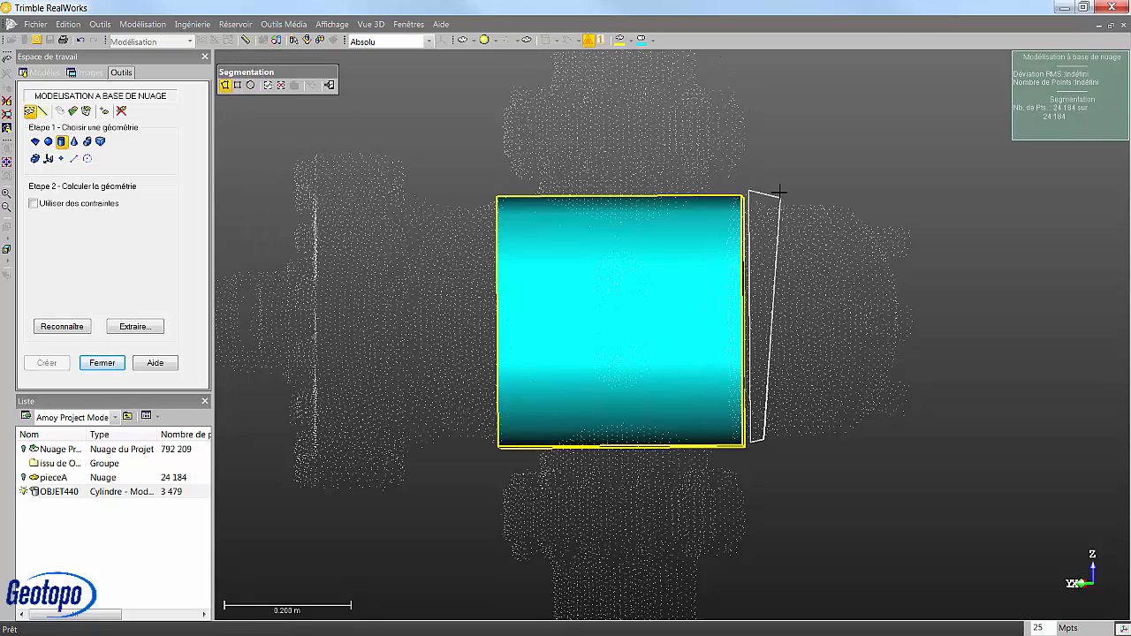
double_click(768, 189)
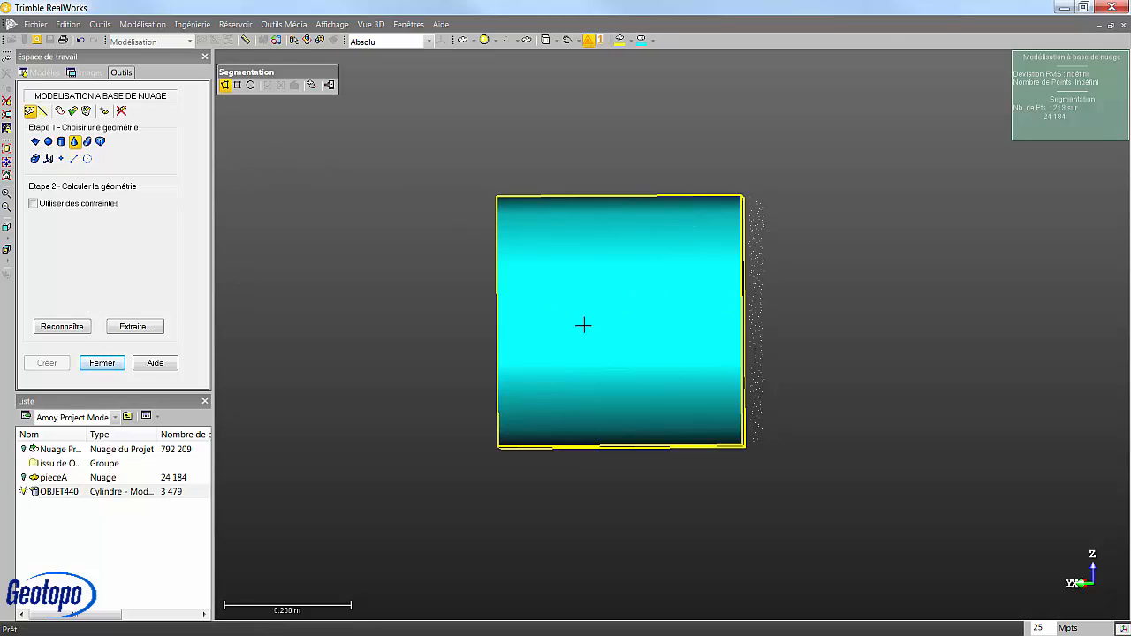
Step: Enable constraints for the cone fit and make its axis coaxial with the valve body cylinder
left_click(41, 205)
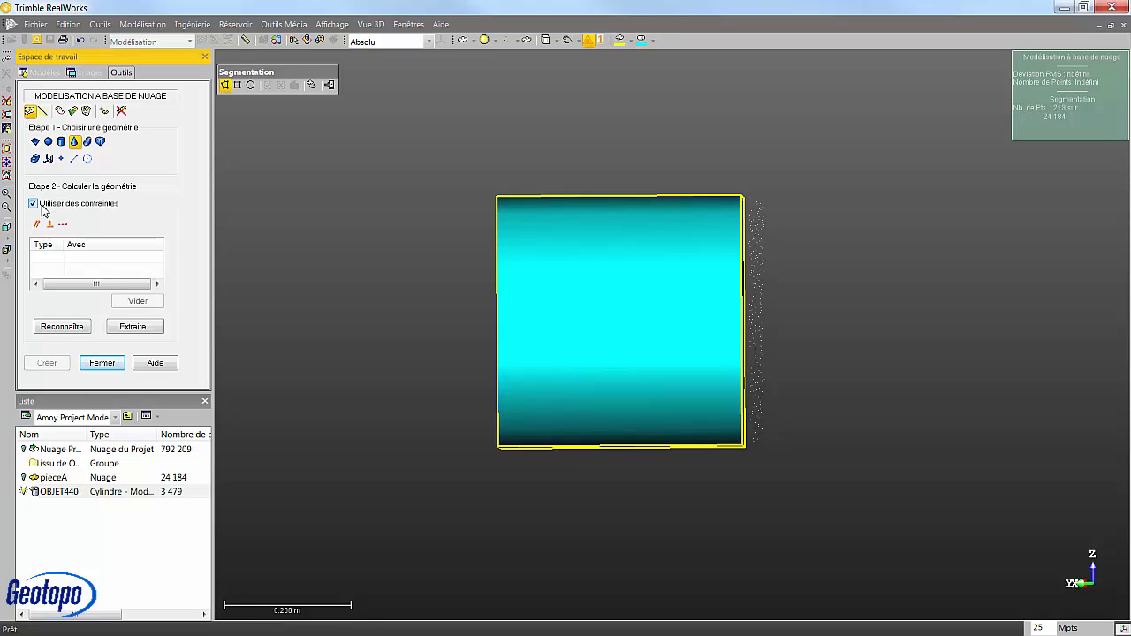
left_click(64, 226)
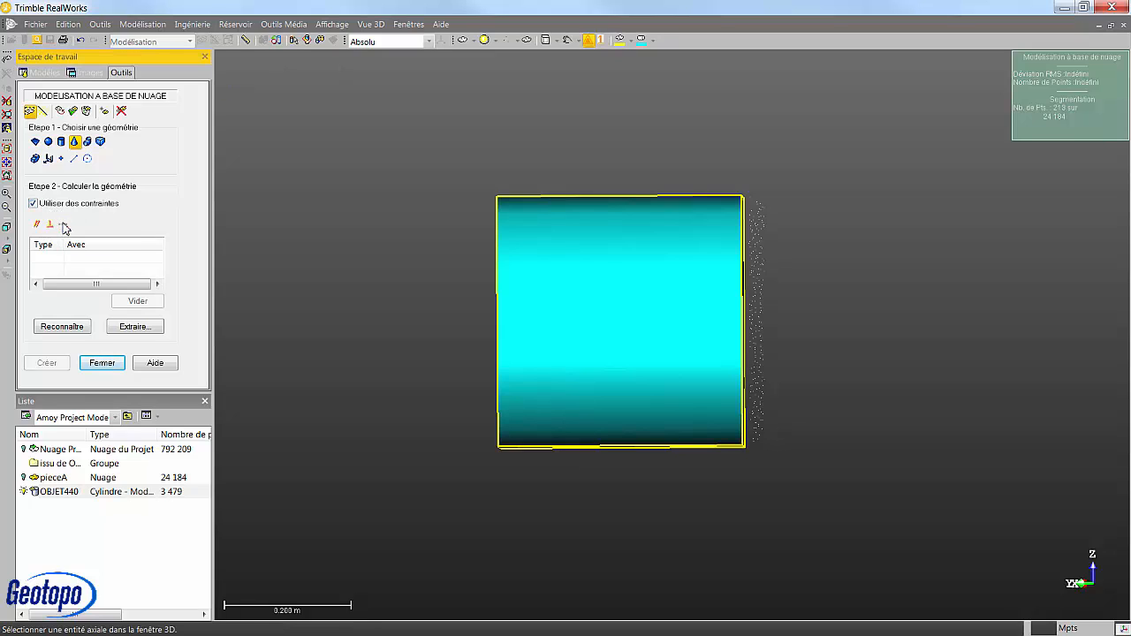
left_click(533, 283)
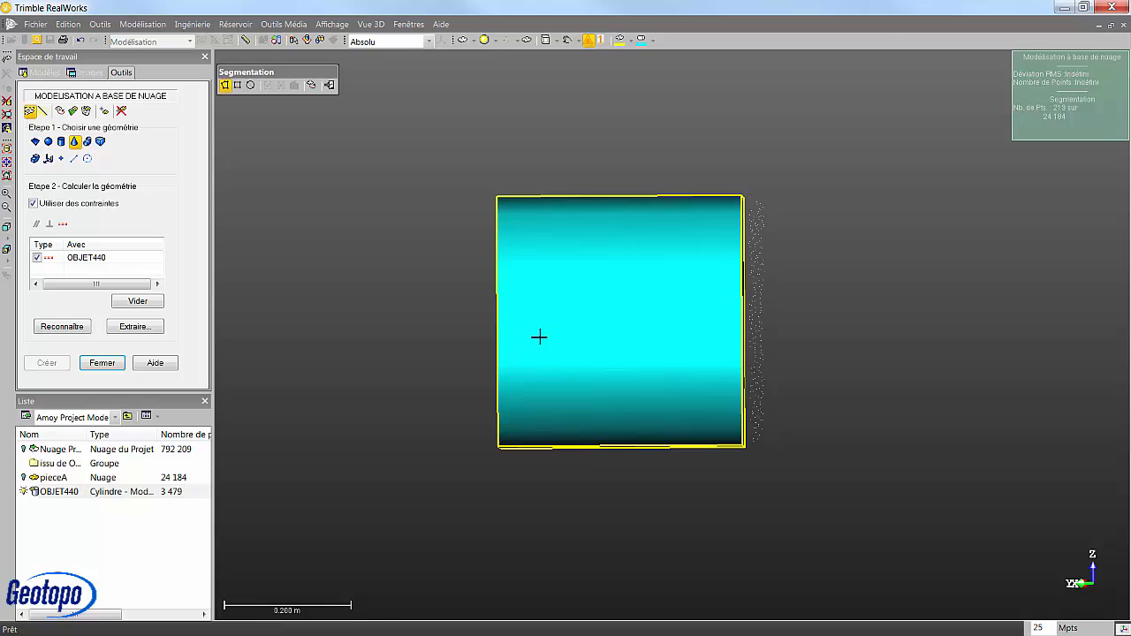
Step: Fit the coaxial cone to the isolated strip of points and create it
left_click(62, 327)
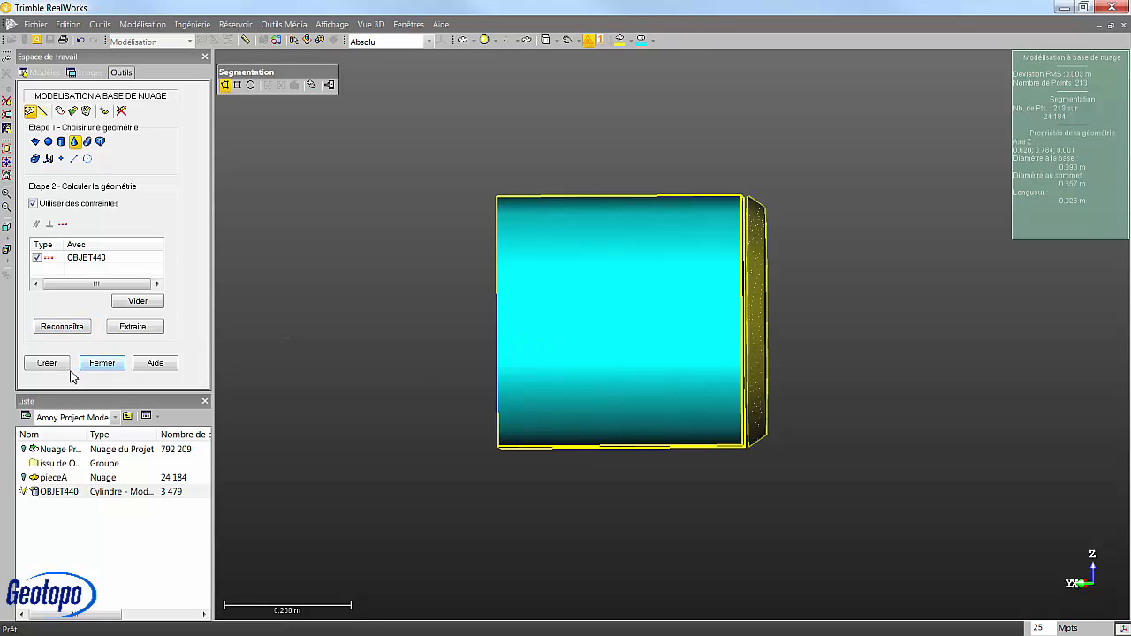
left_click(47, 363)
Step: Isolate the band of points just beyond the new cone with a polygonal fence
left_click(772, 202)
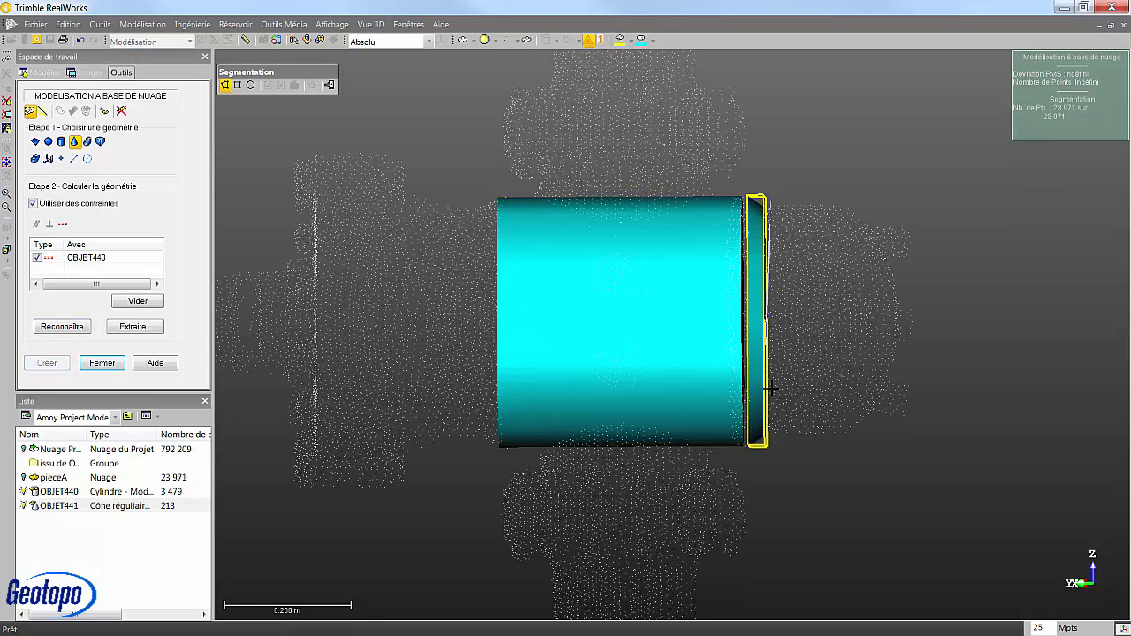
left_click(774, 439)
left_click(845, 438)
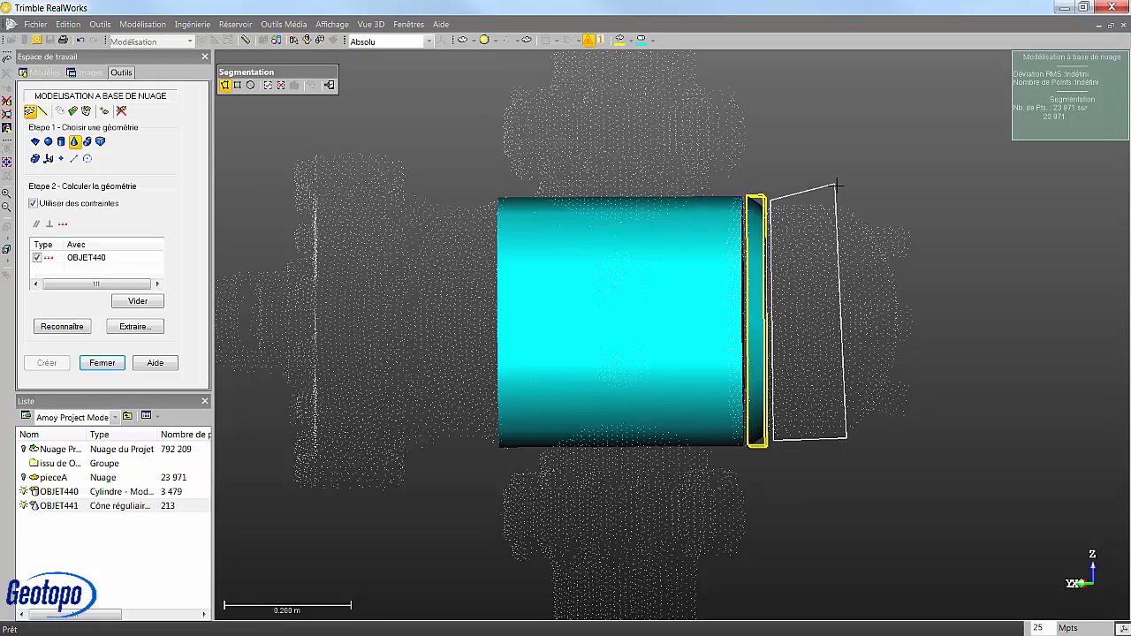
double_click(834, 191)
Step: Fit a cylinder to the isolated band, coaxial with the valve body cylinder, and create it
left_click(61, 141)
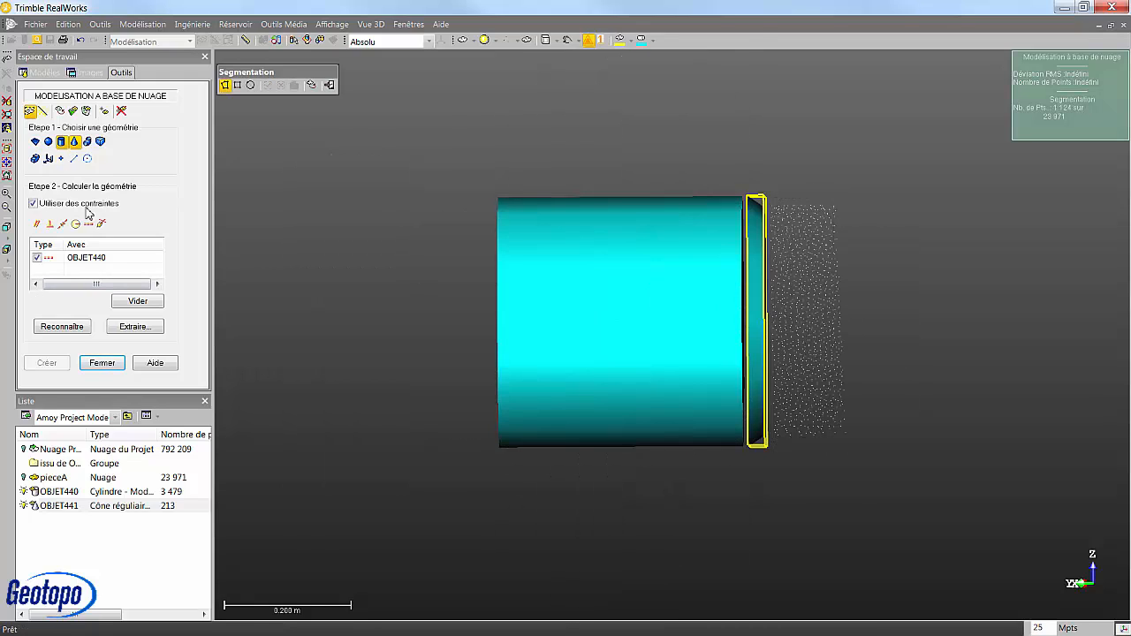
left_click(63, 328)
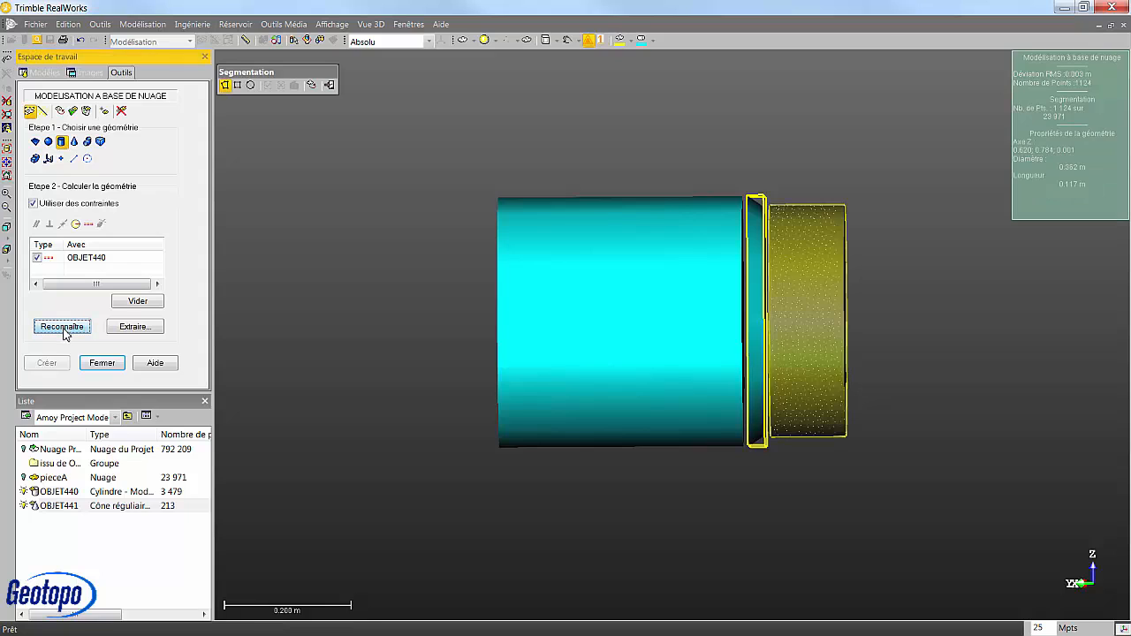
left_click(47, 362)
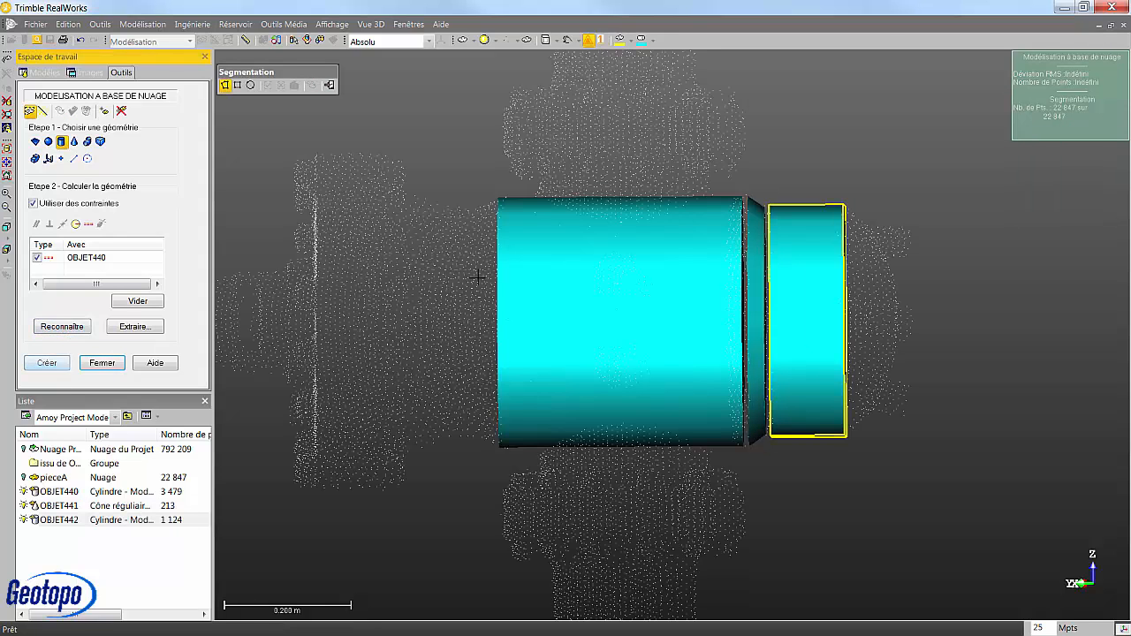
Step: Keep only the domed end points beyond the short cylinder using a polygonal fence
left_click(853, 210)
left_click(853, 435)
left_click(882, 427)
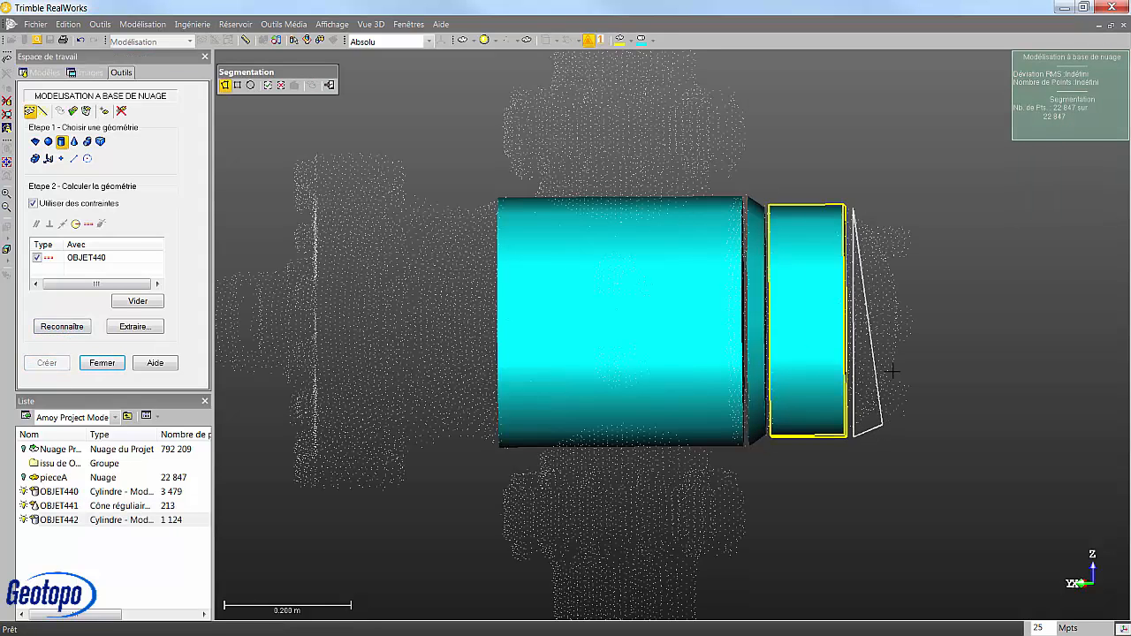
left_click(907, 313)
double_click(896, 227)
key("i")
Step: Hide the two cylinders and the cone to expose the domed end points
left_click_drag(896, 290, 428, 411)
left_click(24, 519)
left_click(23, 505)
left_click(23, 492)
Step: Fence the protruding cluster at the upper left of the dome points and remove it from the selection
left_click_drag(505, 318, 560, 280)
left_click(587, 228)
left_click(574, 295)
left_click(538, 289)
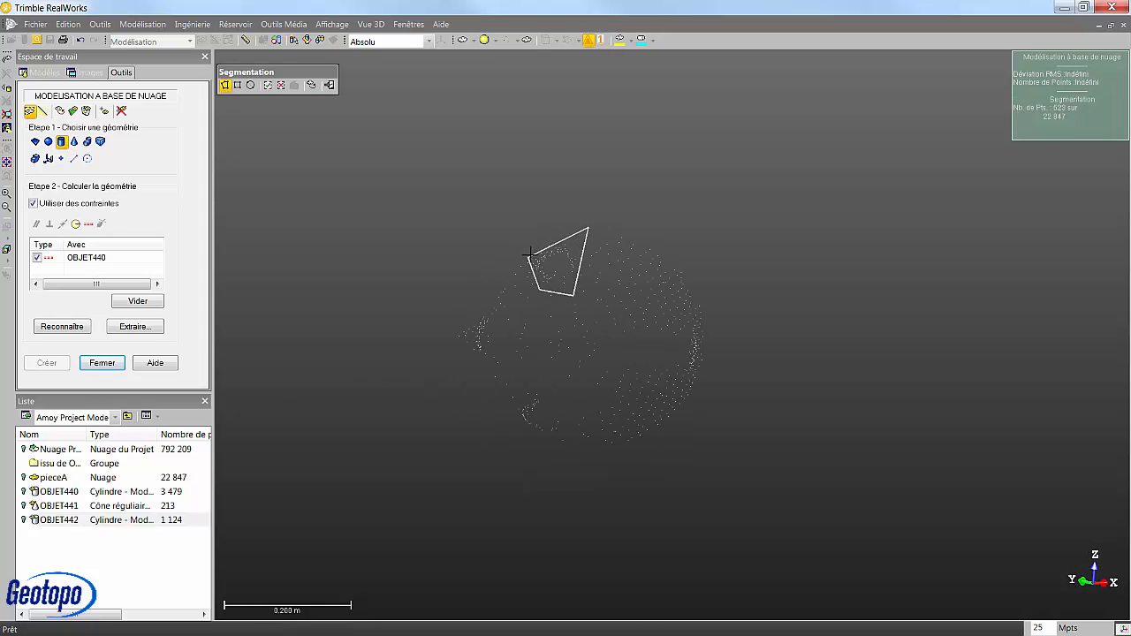
double_click(527, 242)
key("o")
Step: Fence the protruding cluster at the far left edge of the dome points and discard it
left_click_drag(497, 307, 500, 310)
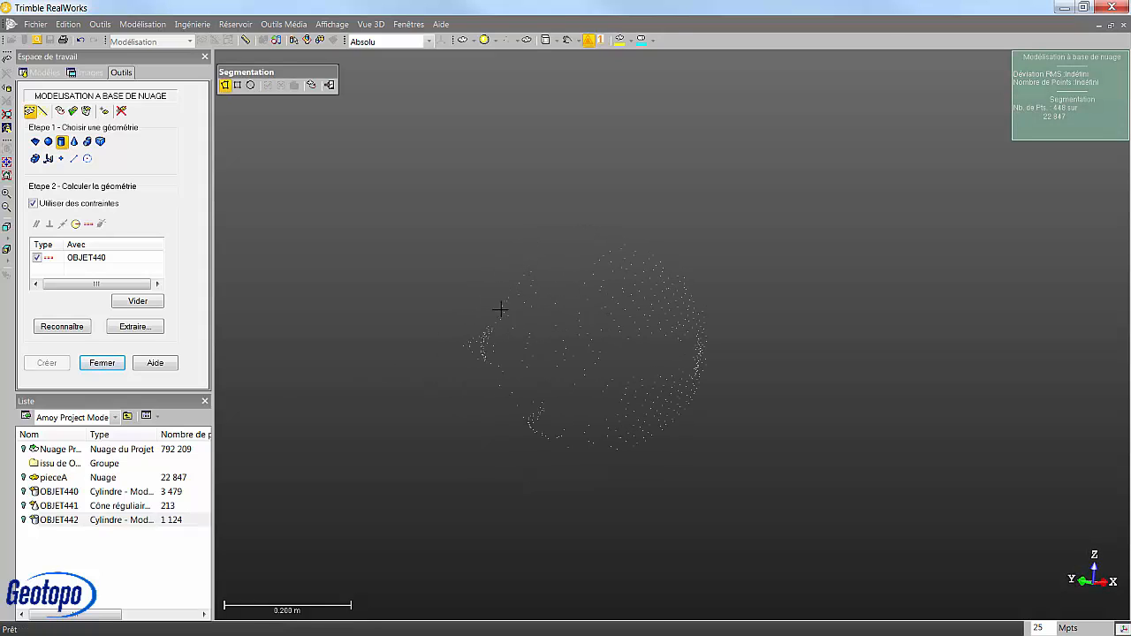
left_click(493, 303)
left_click(528, 341)
left_click(518, 377)
left_click(486, 383)
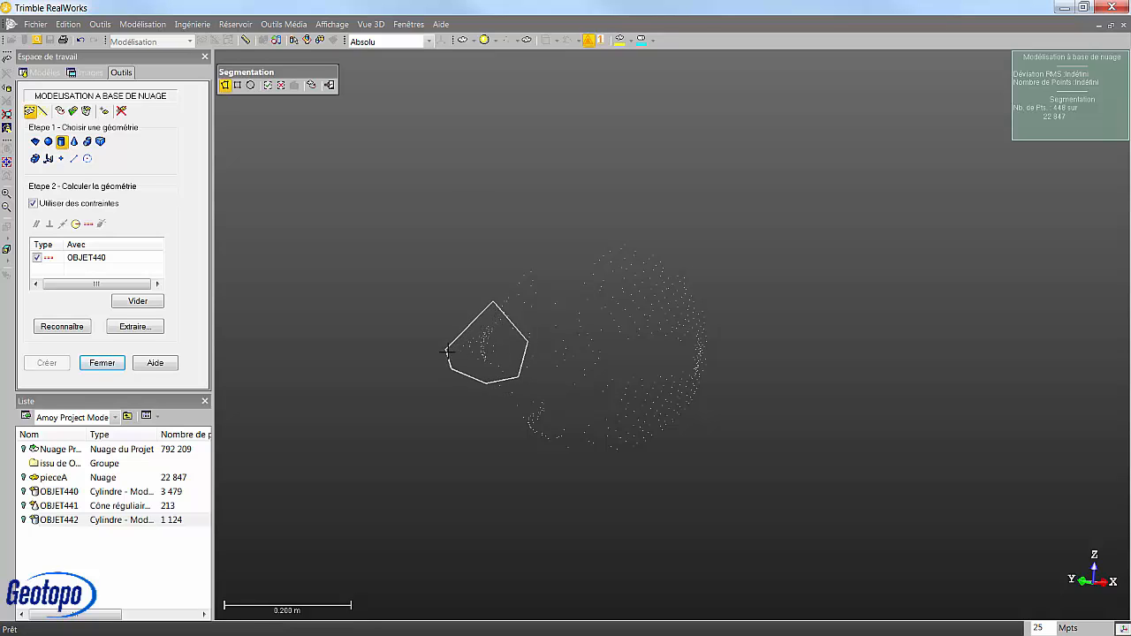
double_click(451, 344)
key("o")
Step: Fence the small cluster at the lower left of the dome points and discard it
left_click(508, 419)
left_click(555, 395)
left_click(570, 425)
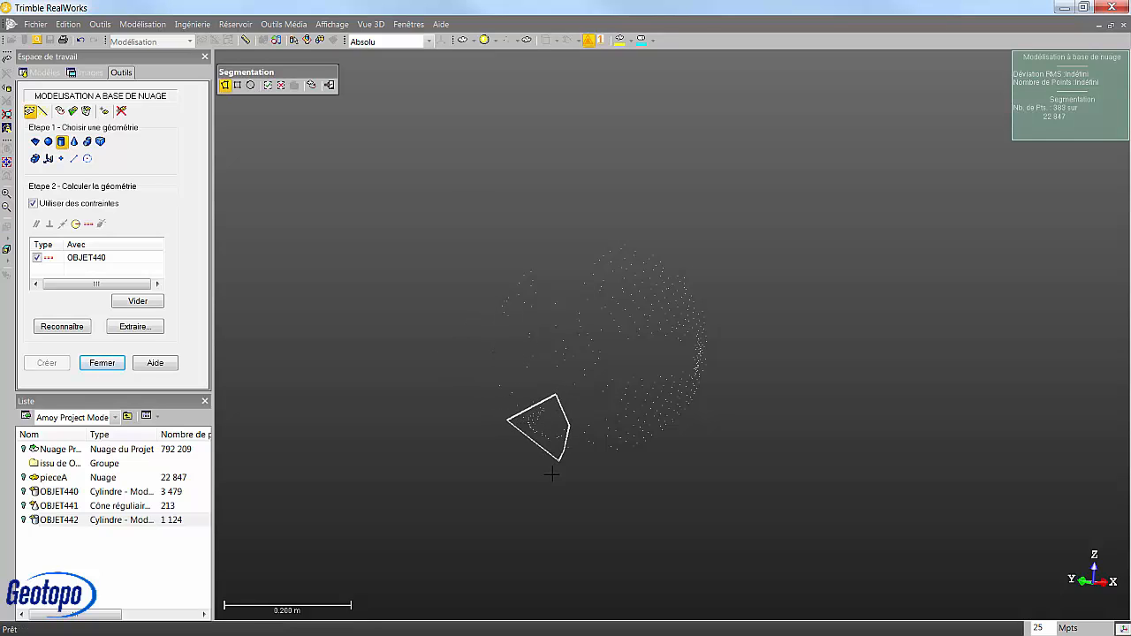
double_click(551, 472)
key("o")
Step: Fence the dense cluster midway up the right edge of the dome points and discard it
left_click(716, 378)
left_click(675, 378)
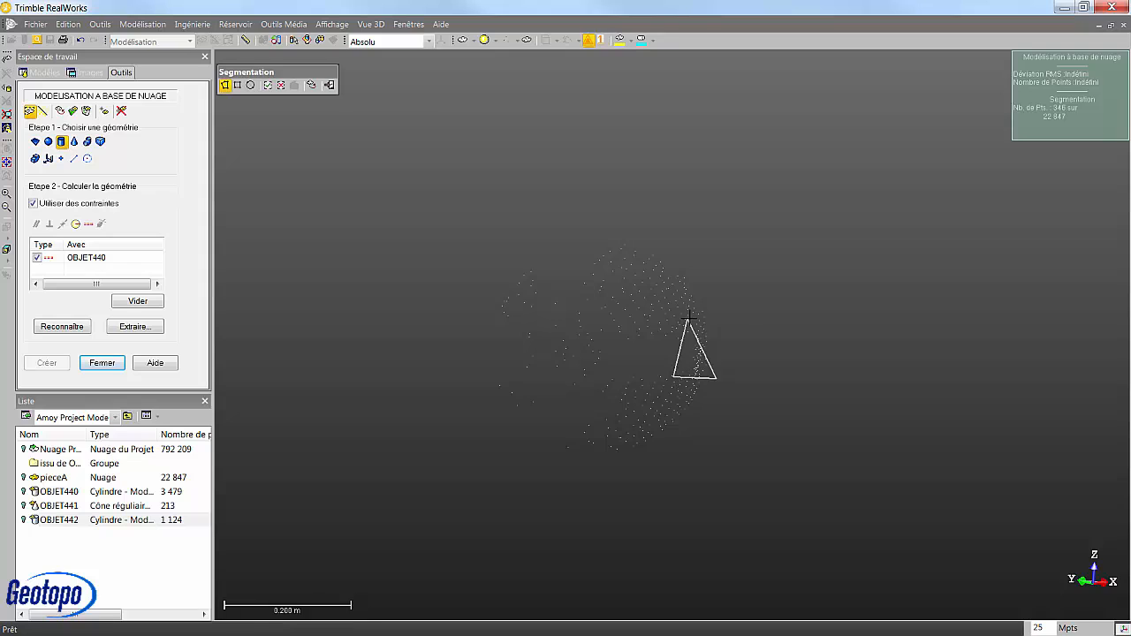
left_click(700, 315)
double_click(752, 313)
key("o")
Step: View the dome points from the side and discard the stray points between the upper and lower patches
left_click_drag(657, 344, 321, 338)
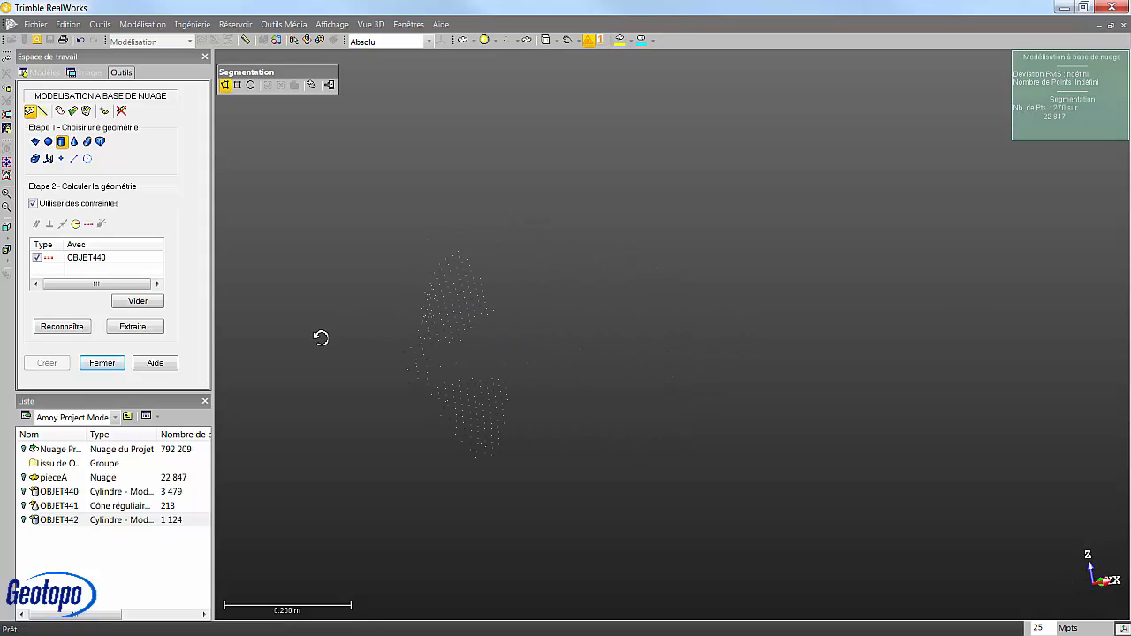
left_click(387, 347)
left_click(432, 334)
left_click(431, 395)
double_click(394, 410)
key("o")
Step: Choose a sphere for the dome points and show the hidden cylinders and cone again
left_click_drag(394, 410, 778, 339)
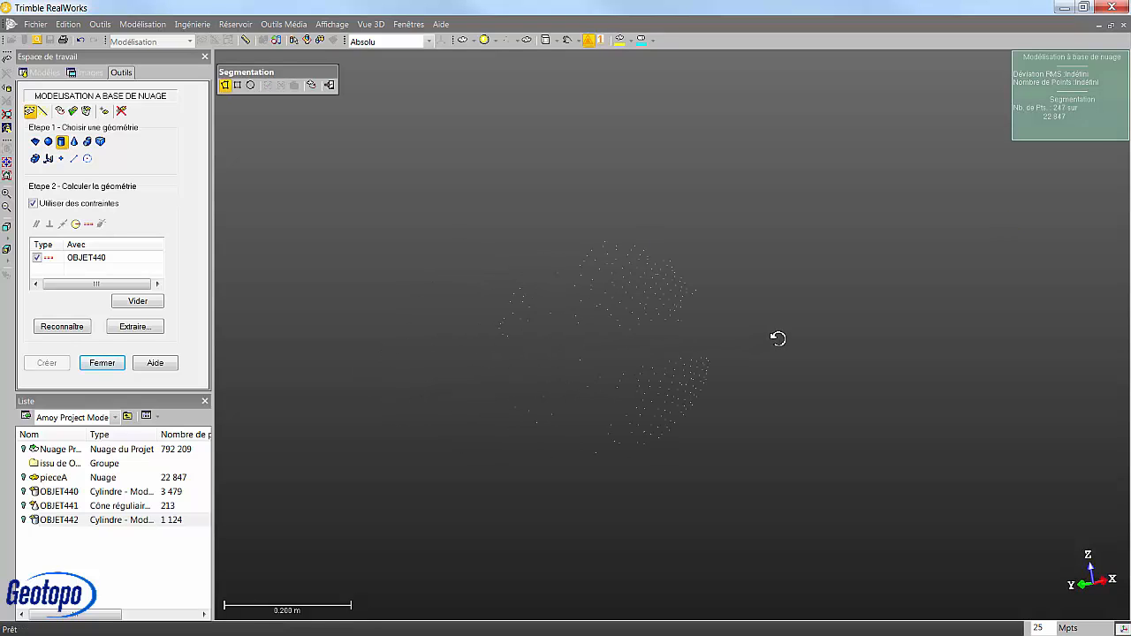
left_click(49, 142)
left_click_drag(356, 348, 280, 384)
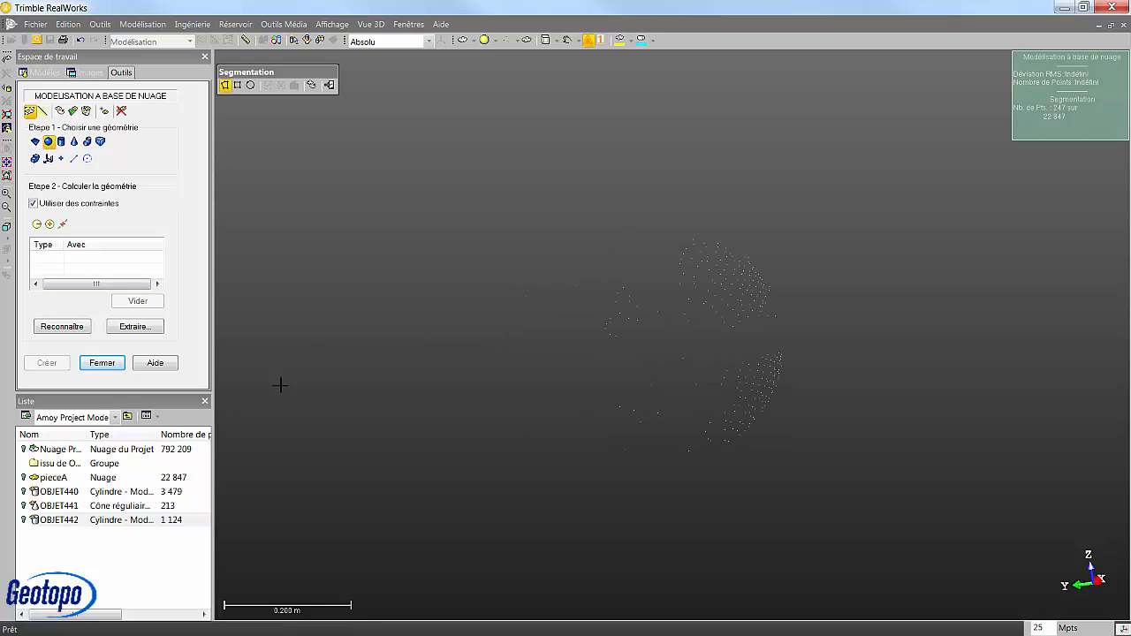
left_click(23, 519)
left_click(23, 506)
left_click(23, 491)
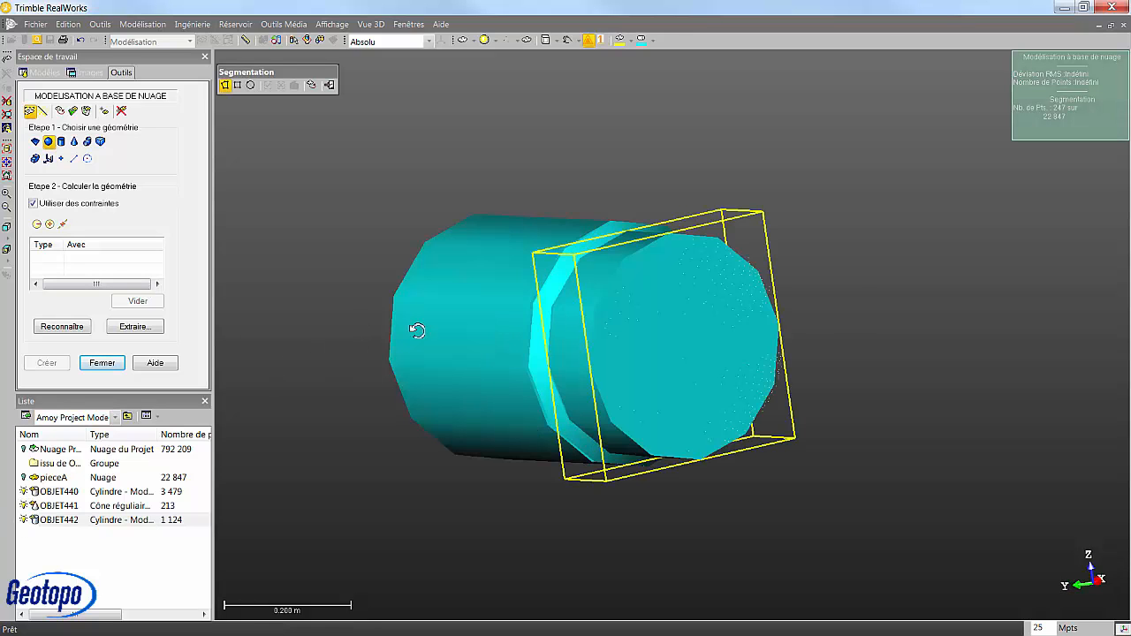
Step: Constrain the sphere's centre to the short end cylinder's axis, fit it to the dome points and create it
left_click_drag(416, 328, 555, 330)
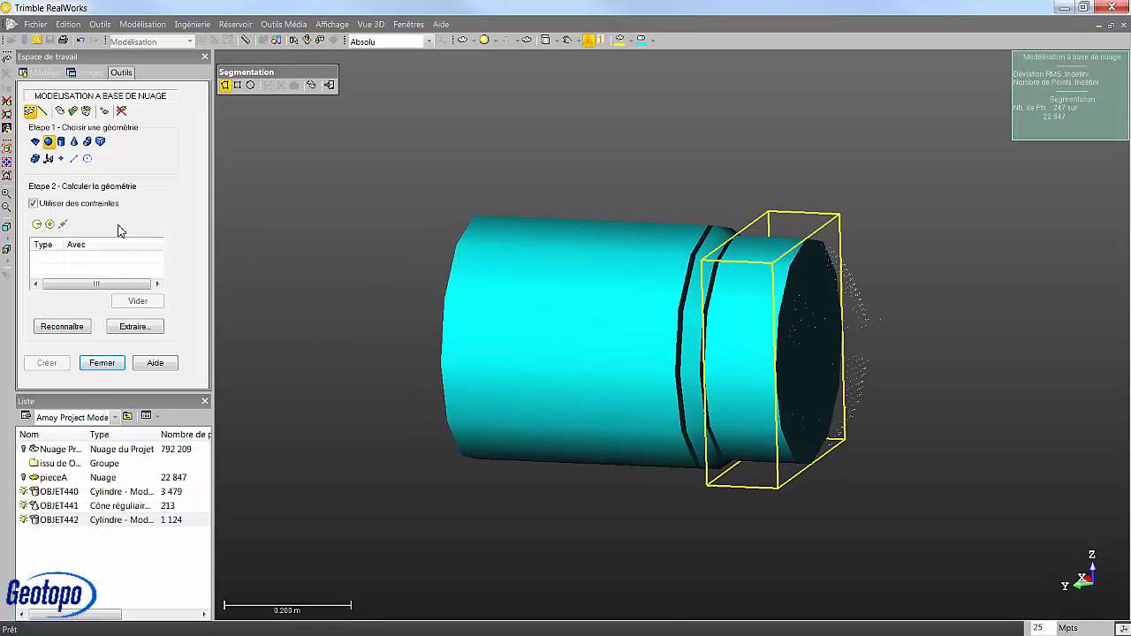
left_click(63, 224)
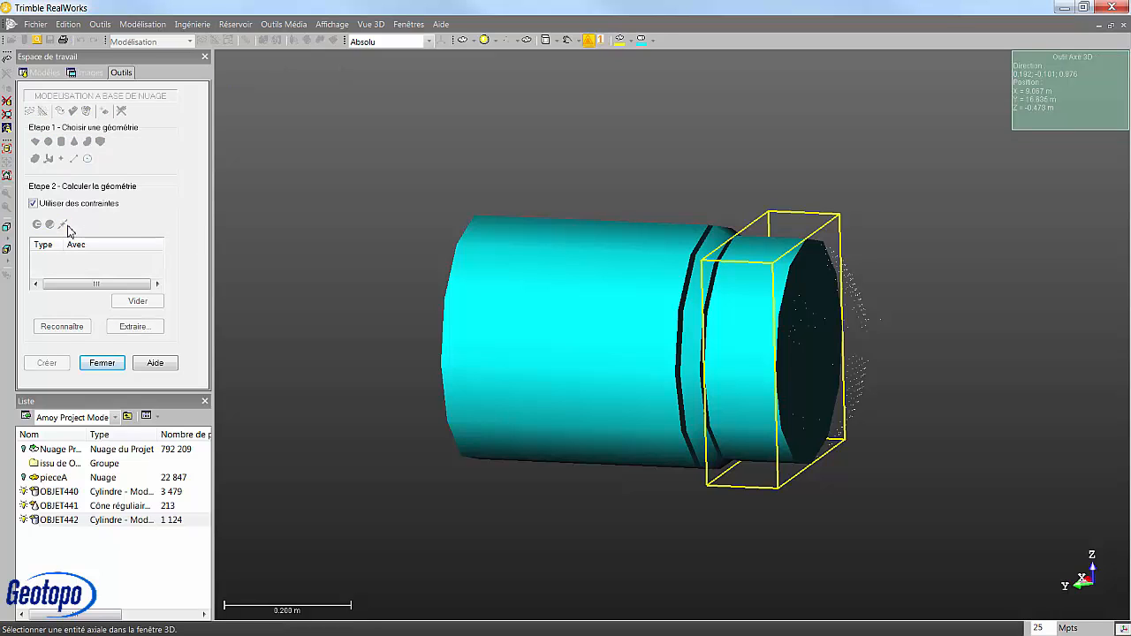
left_click(735, 348)
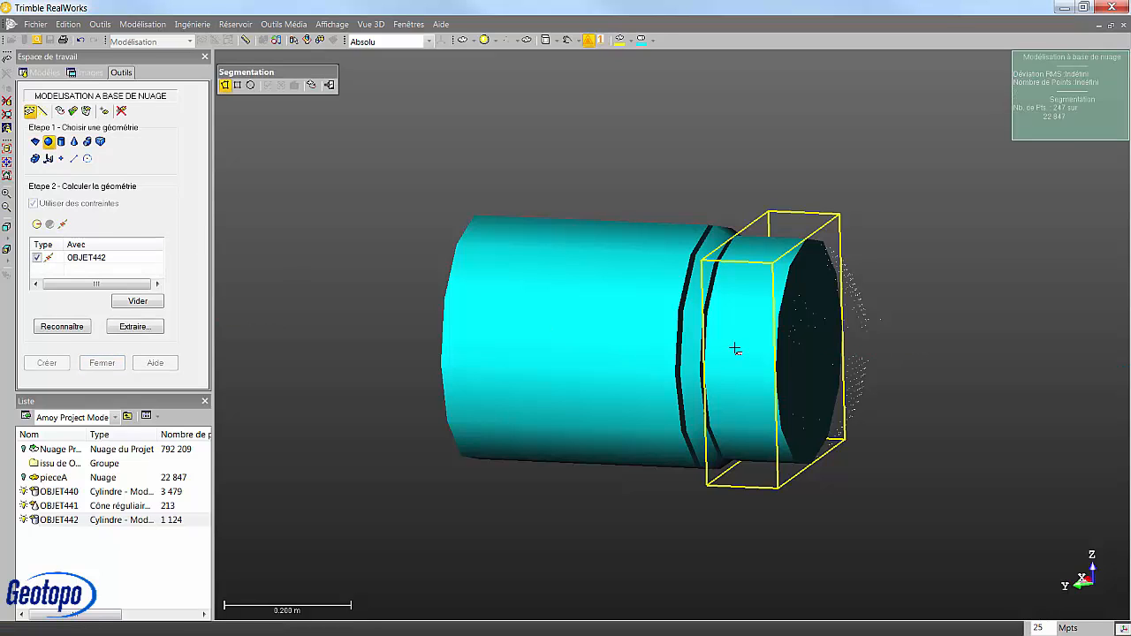
left_click(61, 329)
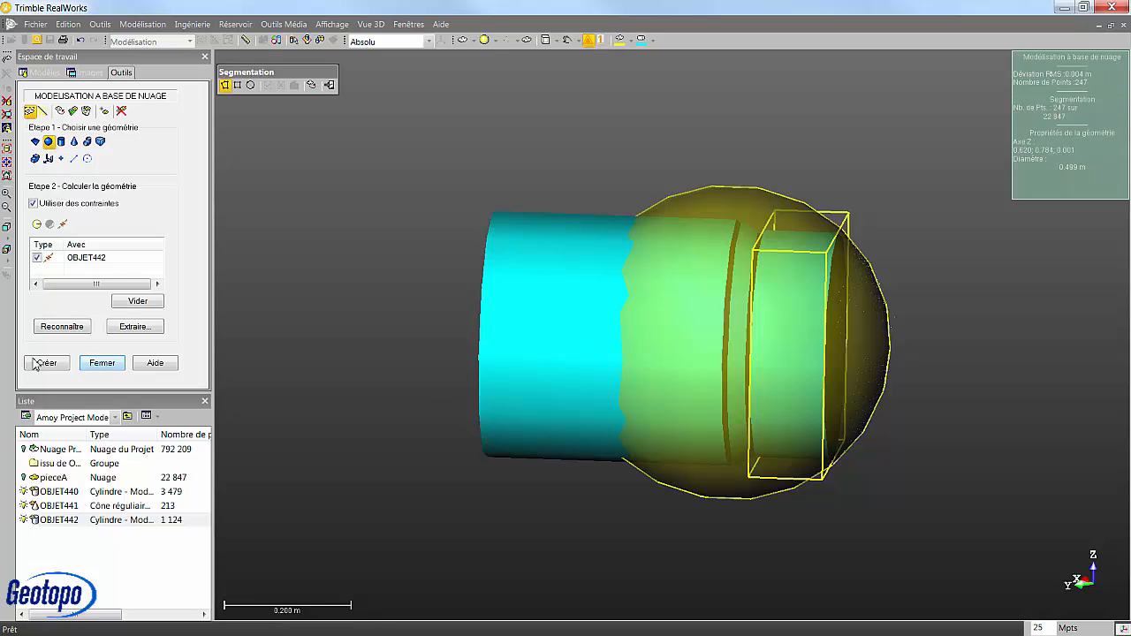
left_click(47, 363)
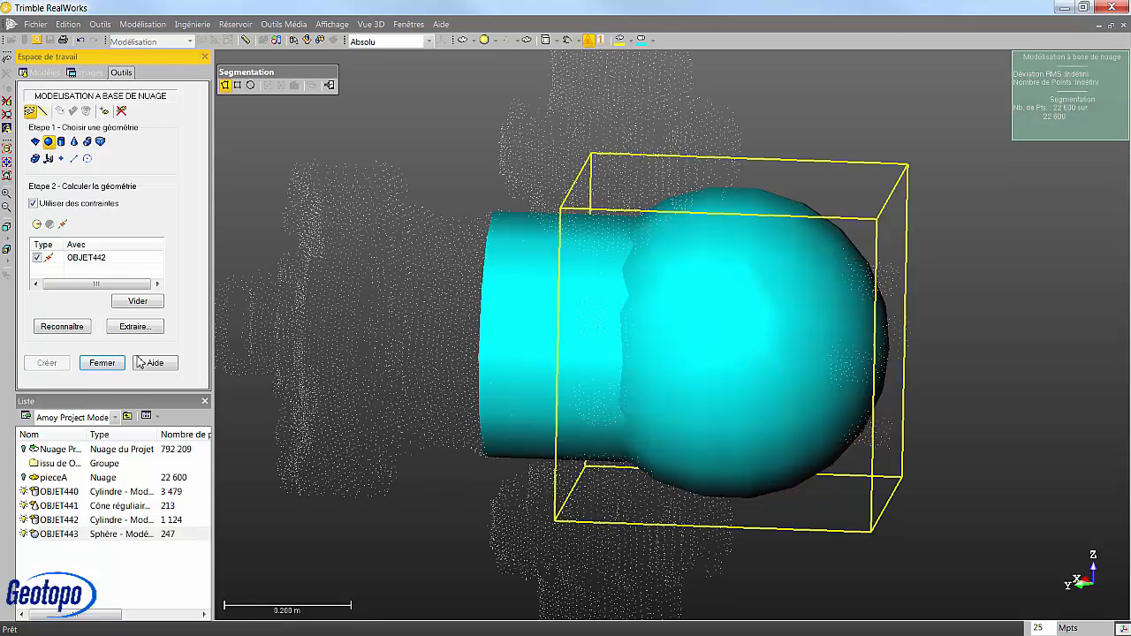
Step: Isolate a narrow strip of points at the valve body cylinder's end opposite the sphere with a polygonal fence
left_click(61, 141)
middle_click_drag(732, 440, 937, 449)
left_click_drag(751, 442, 738, 374)
left_click(692, 216)
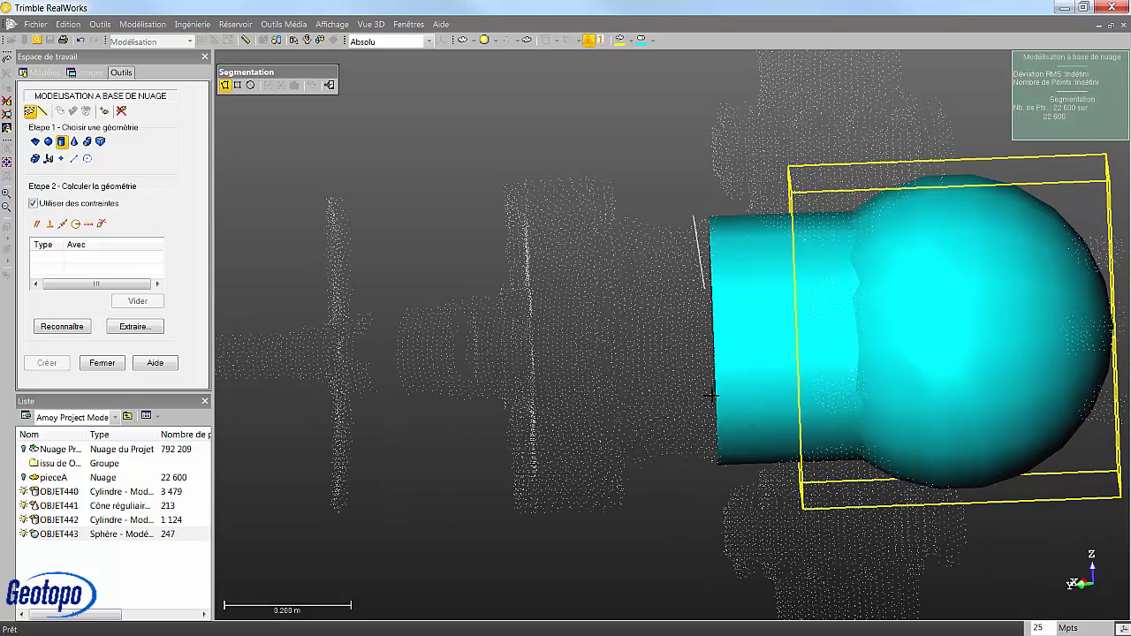
left_click(705, 470)
left_click(716, 472)
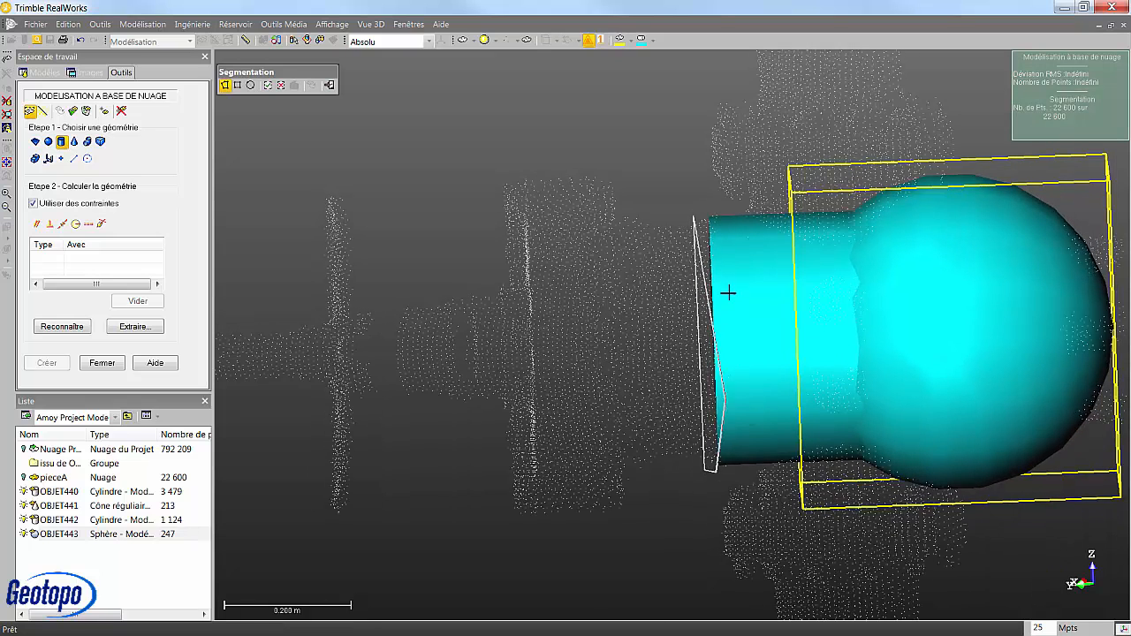
double_click(707, 207)
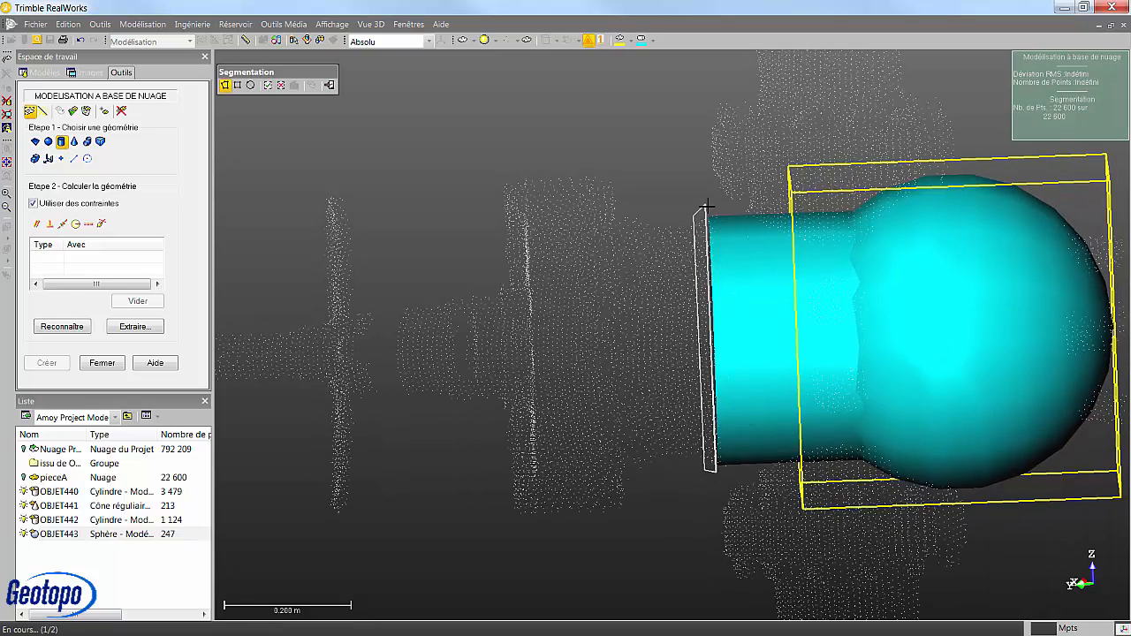
Step: Try fitting and creating a cylinder on the narrow strip, coaxial with the valve body cylinder
left_click(102, 225)
left_click(730, 313)
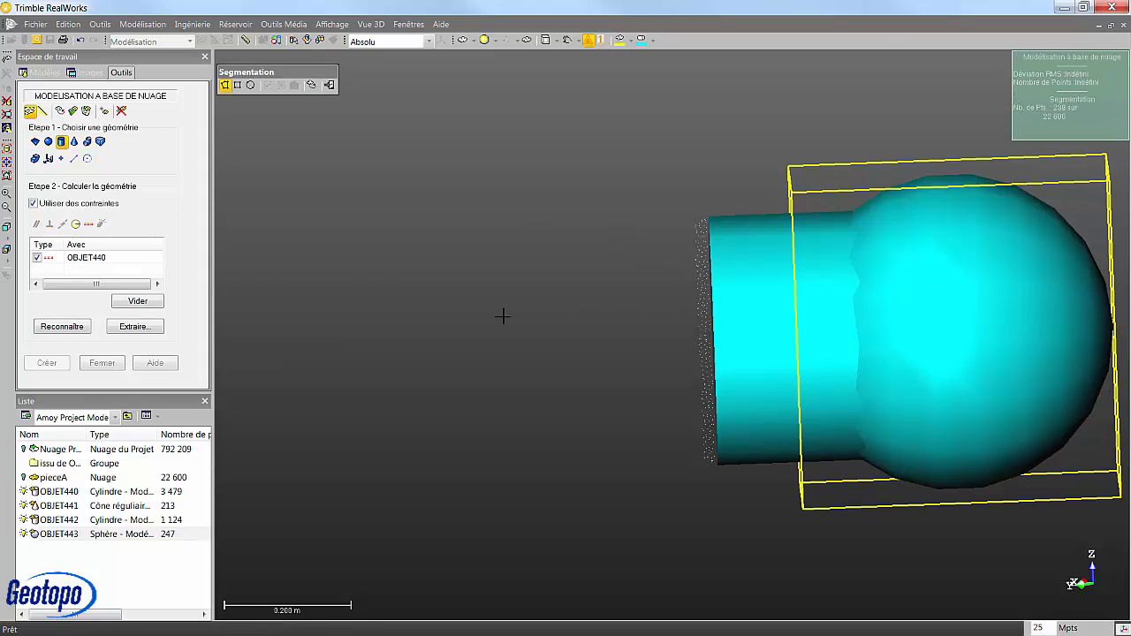
left_click(62, 327)
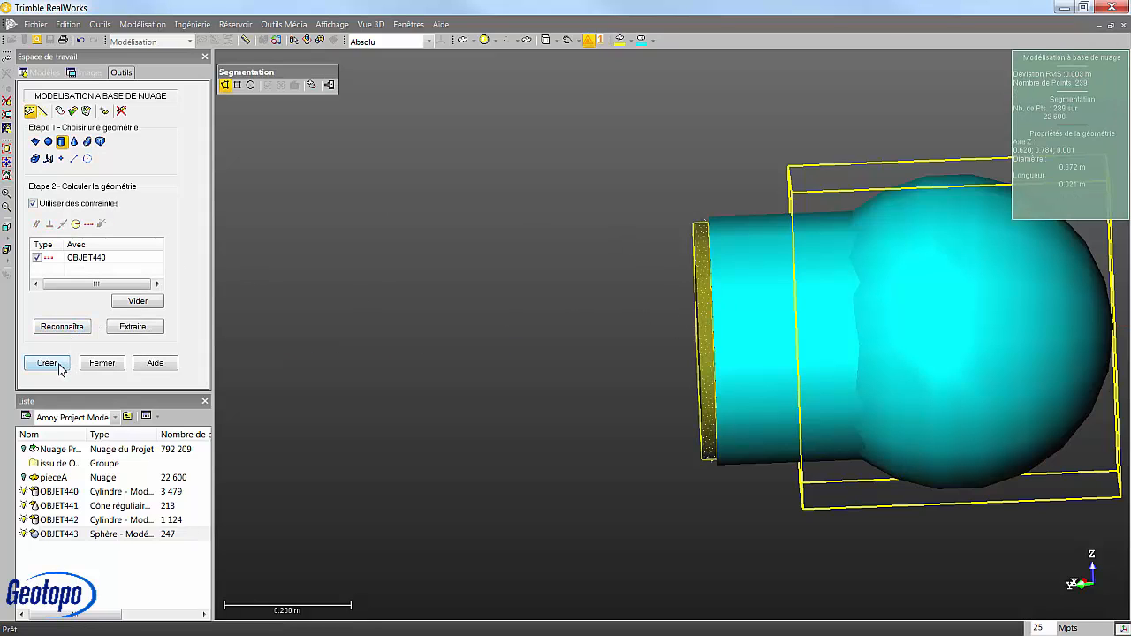
left_click(60, 368)
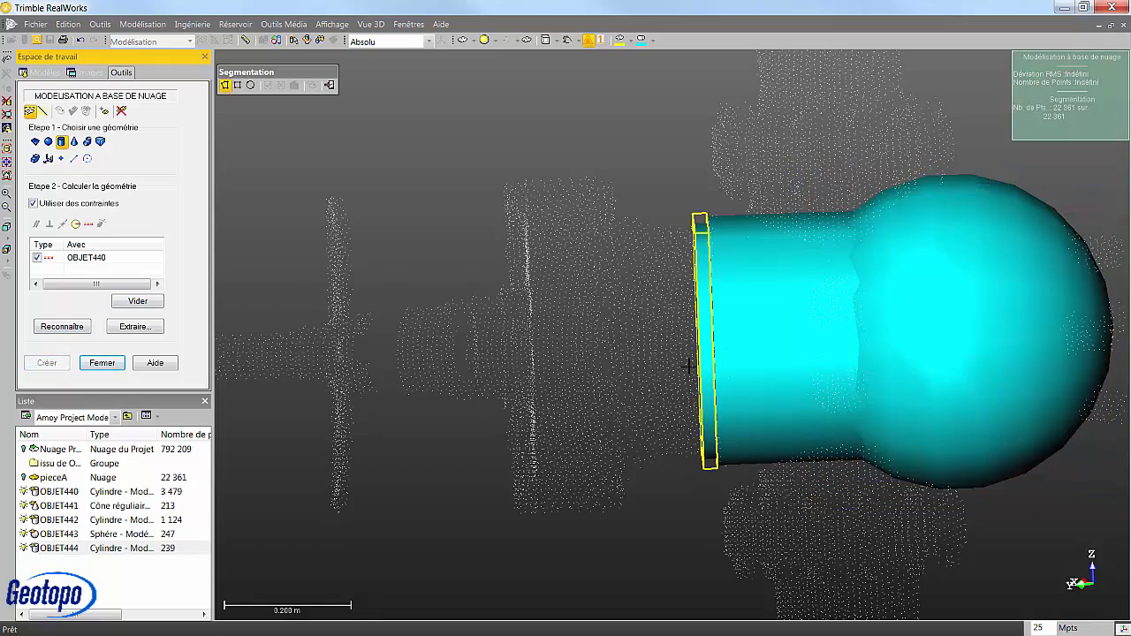
Step: Undo the creation of the thin cylinder at the valve body's end
mouse_move(689, 366)
left_mouse_down()
mouse_move(683, 335)
mouse_move(682, 351)
left_mouse_up()
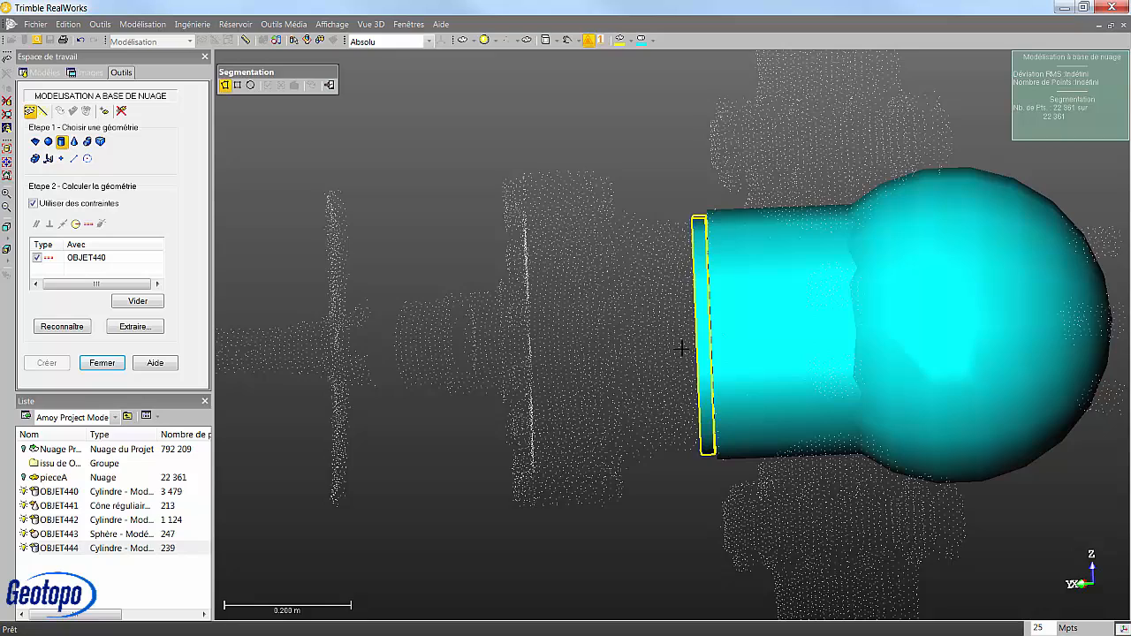
key("ctrl+z")
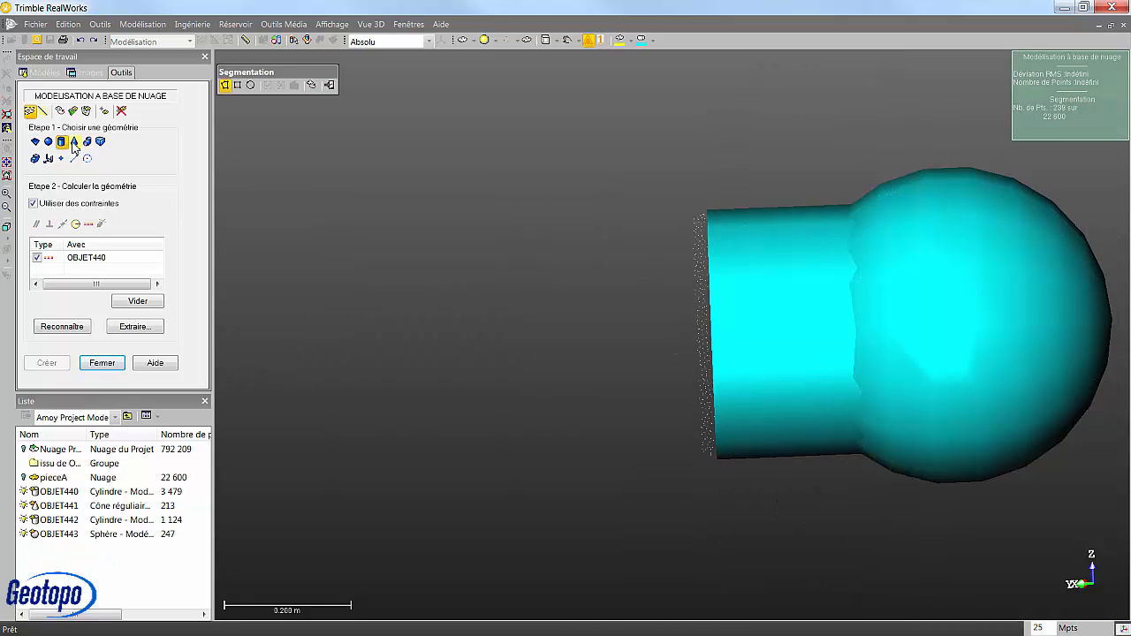
Step: Fit a cone to the narrow strip, coaxial with the valve body cylinder, and create it
left_click(74, 142)
left_click(62, 226)
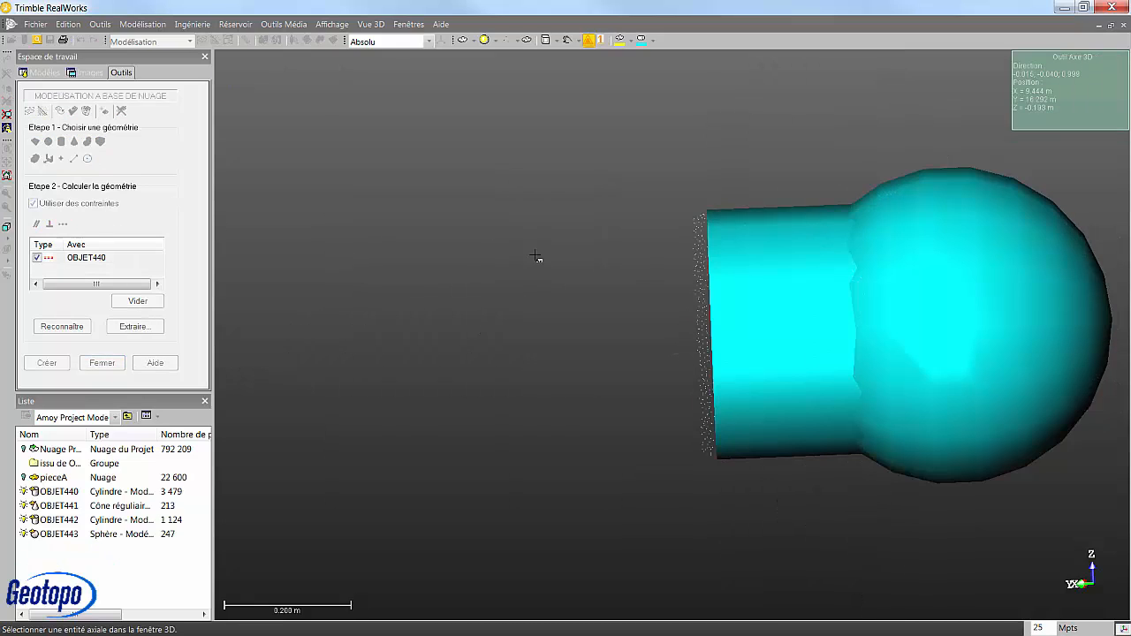
left_click(743, 319)
left_click(61, 326)
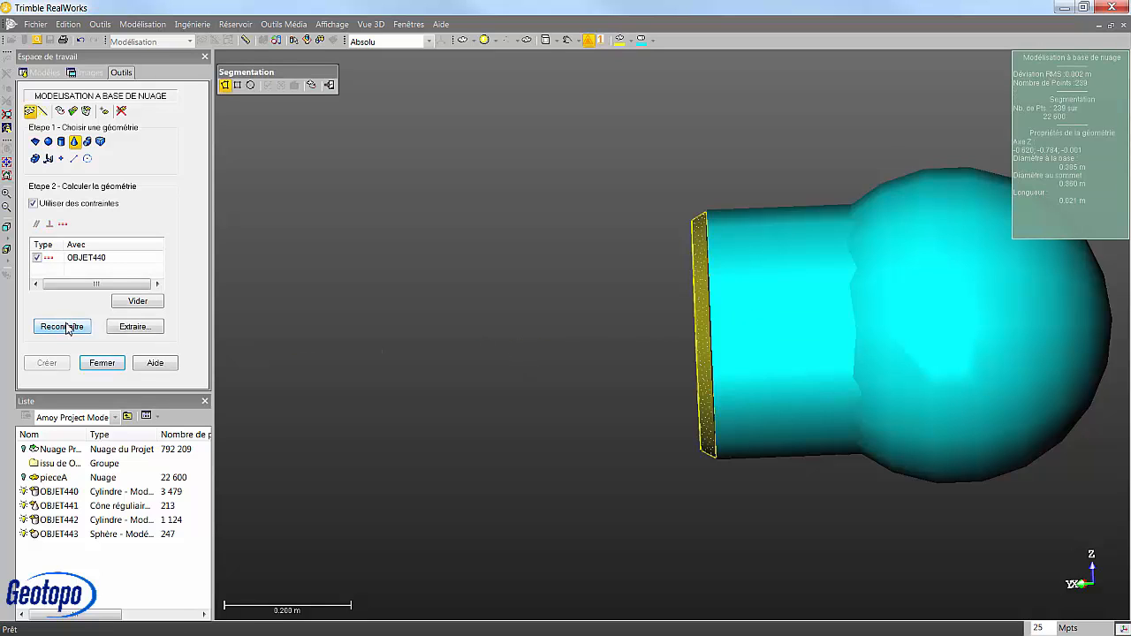
left_click(47, 362)
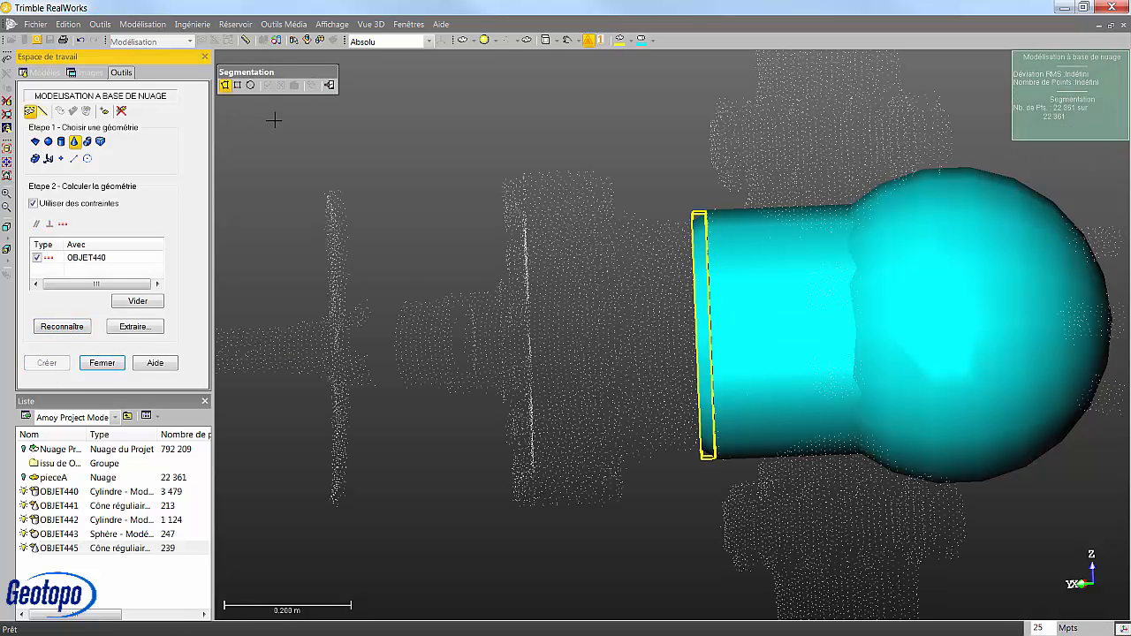
Step: Isolate the band of points beyond the opposite-end cone with a polygonal fence and choose a cylinder for its fit
left_click(654, 212)
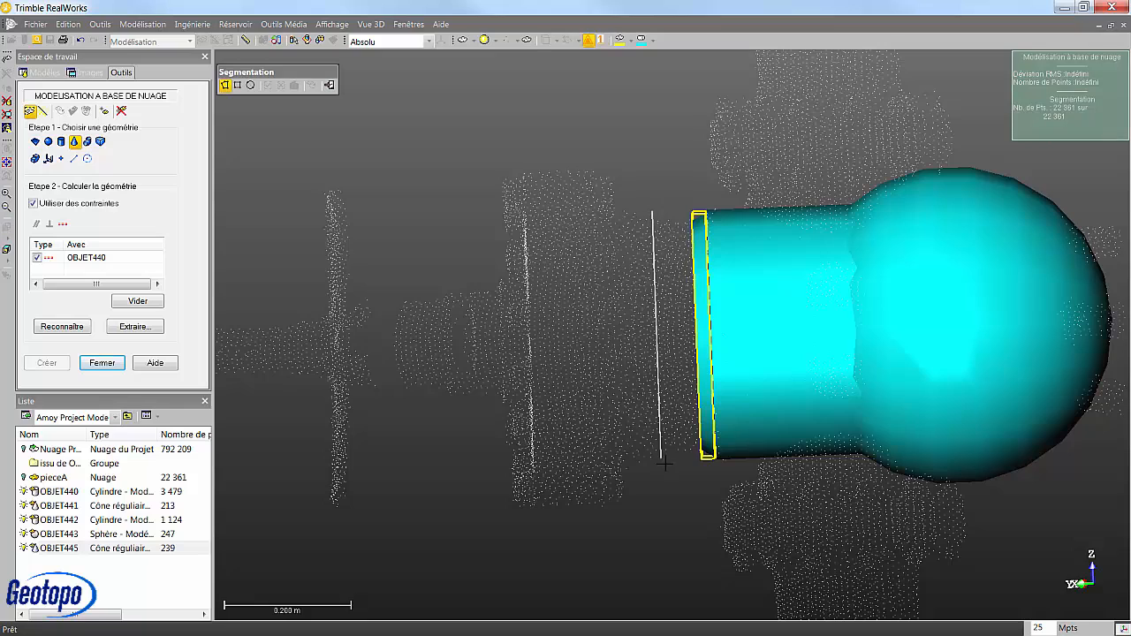
left_click(664, 463)
left_click(693, 461)
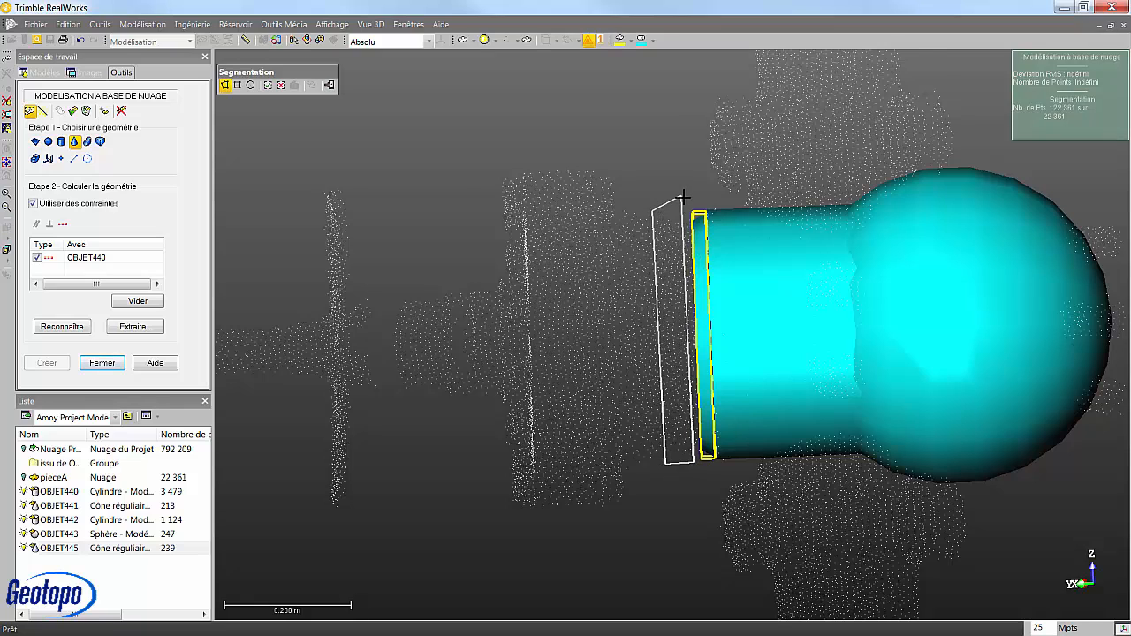
key("i")
left_click(60, 141)
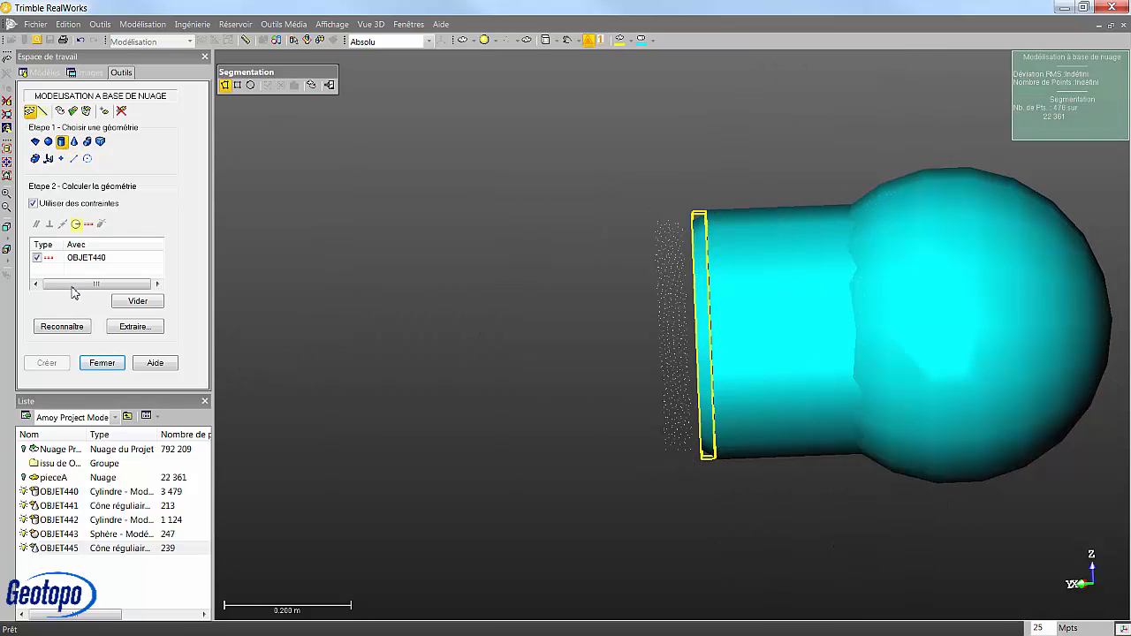
Step: Fit a cylinder to the isolated band of points, coaxial with OBJET440, and create it
left_click(76, 329)
left_click(47, 363)
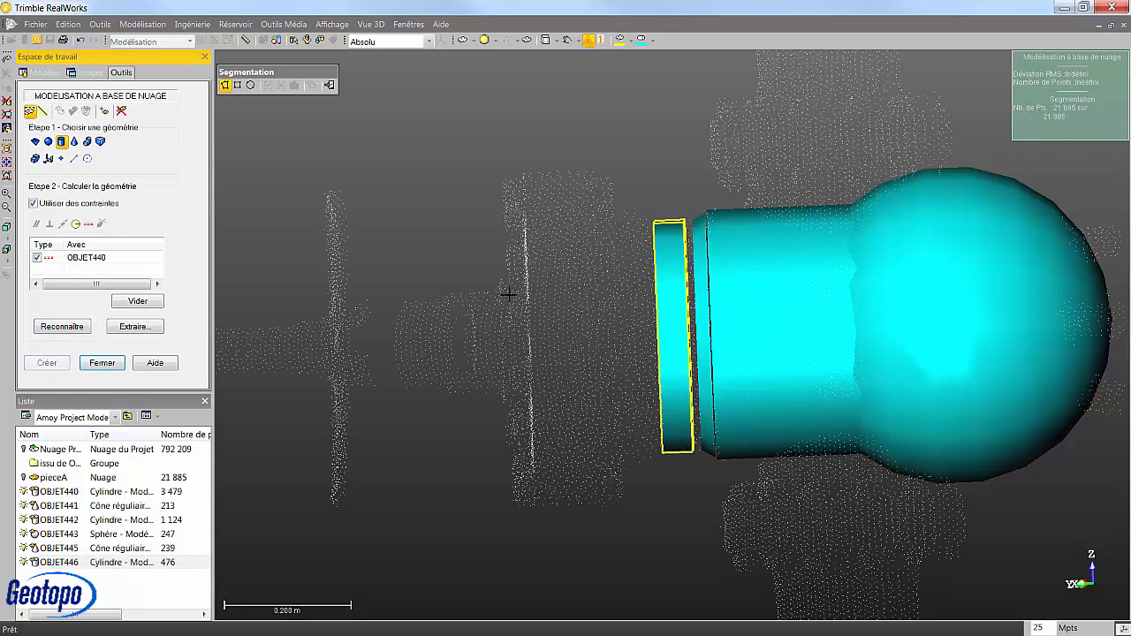
Step: Isolate the narrow band beyond the new cylinder with a polygonal fence, fit a cone coaxial with OBJET440, and create it
left_click(615, 202)
left_click(629, 477)
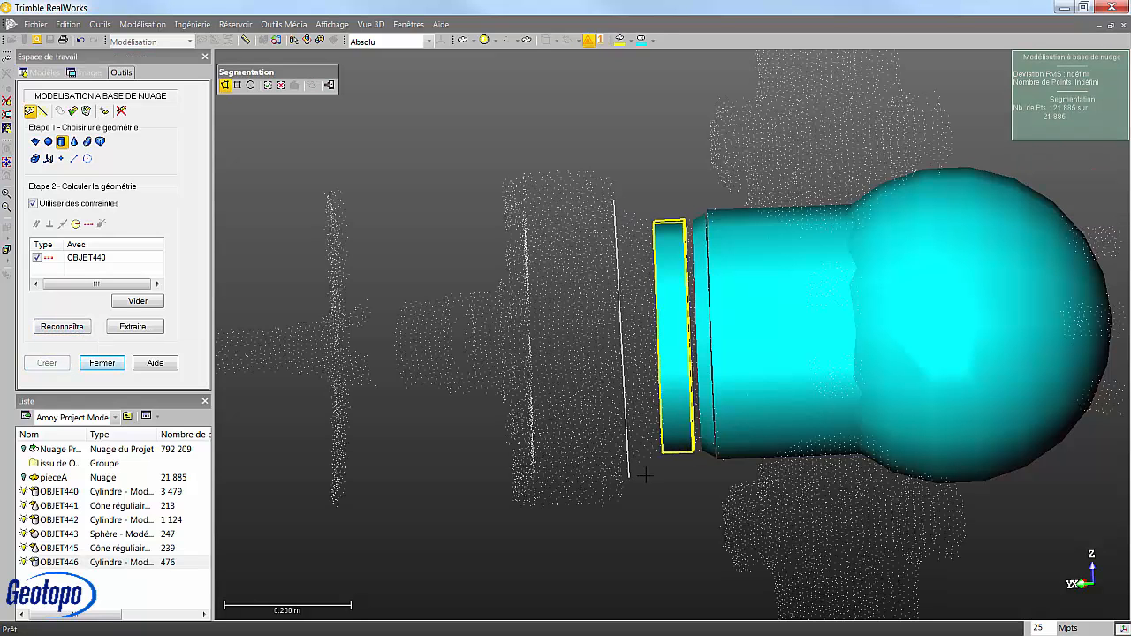
left_click(654, 473)
double_click(647, 202)
key("i")
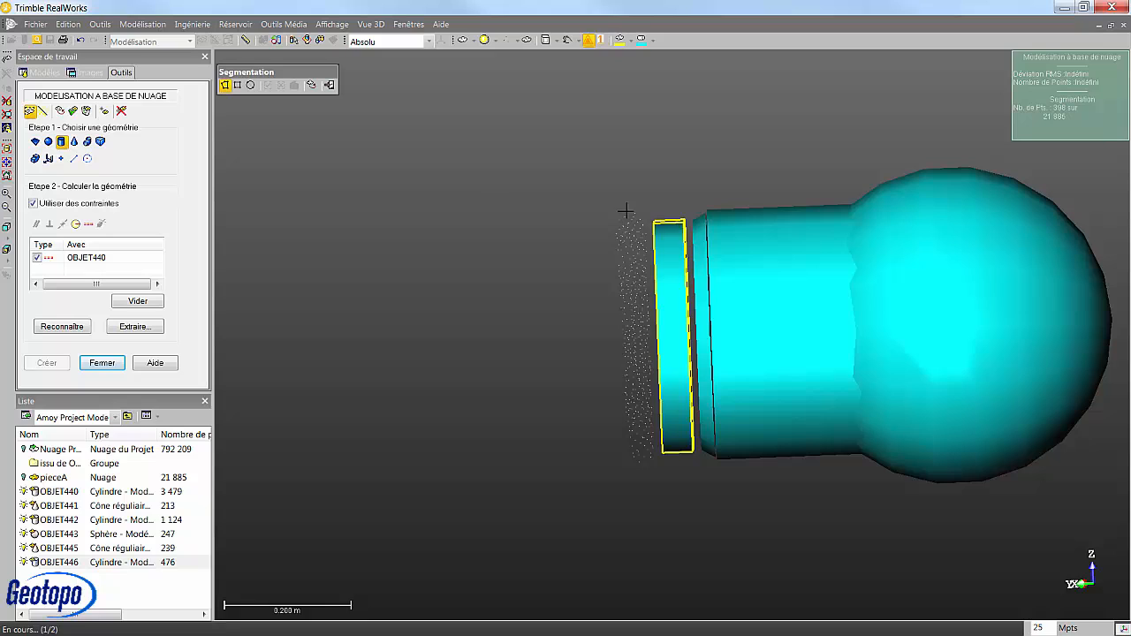
left_click(73, 145)
left_click(84, 328)
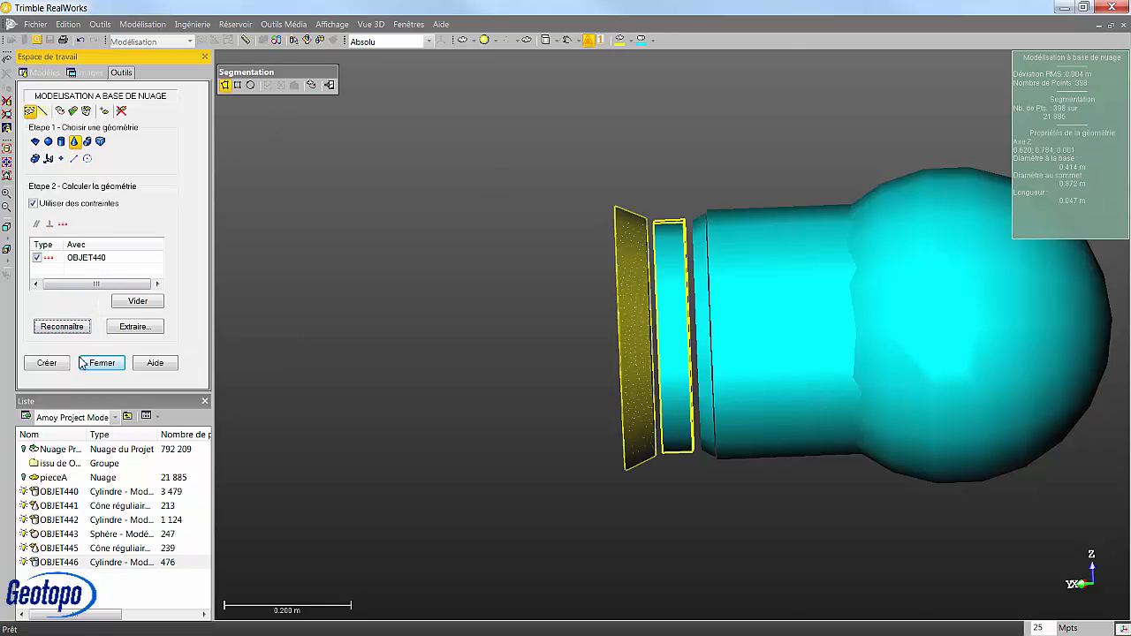
left_click(53, 364)
Step: Isolate the large-diameter flange band beyond the flared cone with a polygonal fence, fit a coaxial cylinder, and create it
left_click(528, 160)
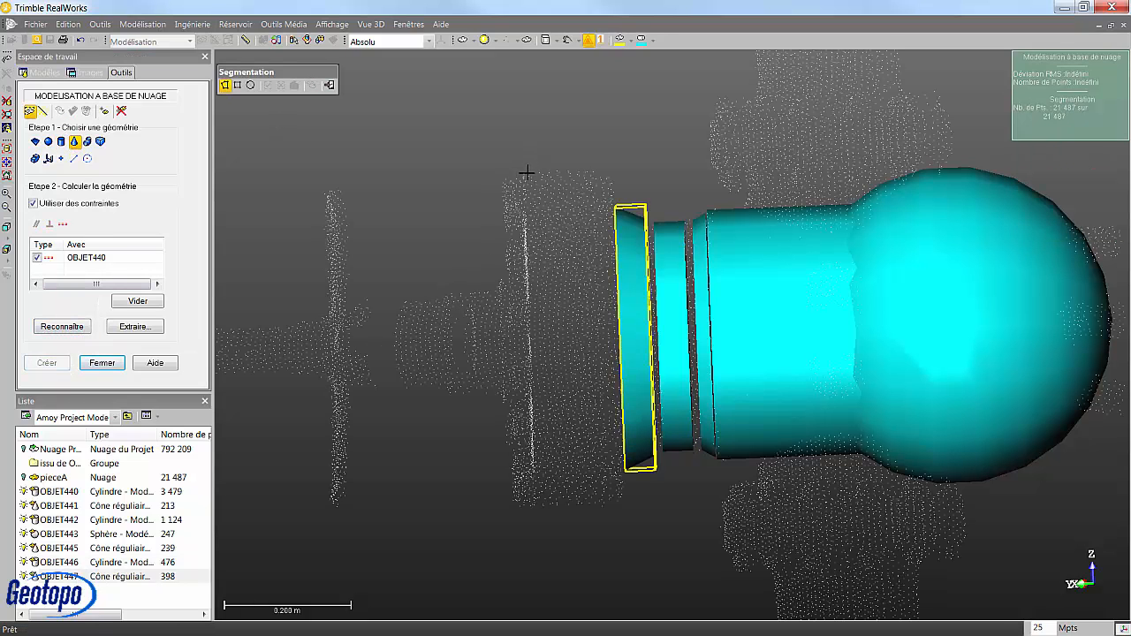
left_click(542, 539)
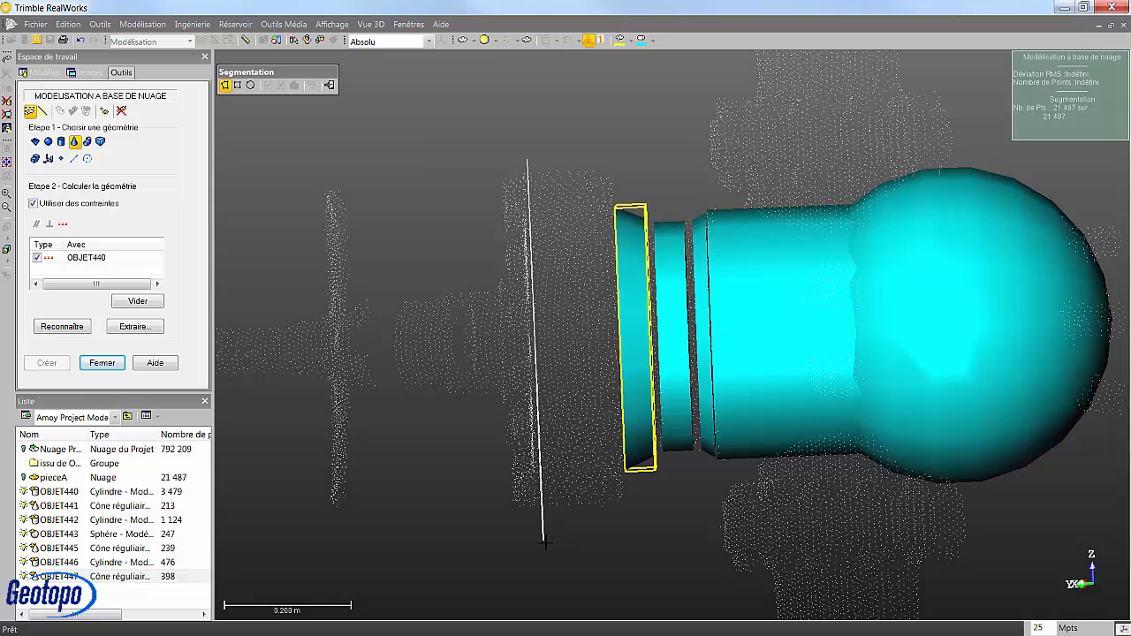
left_click(596, 522)
double_click(579, 150)
key("i")
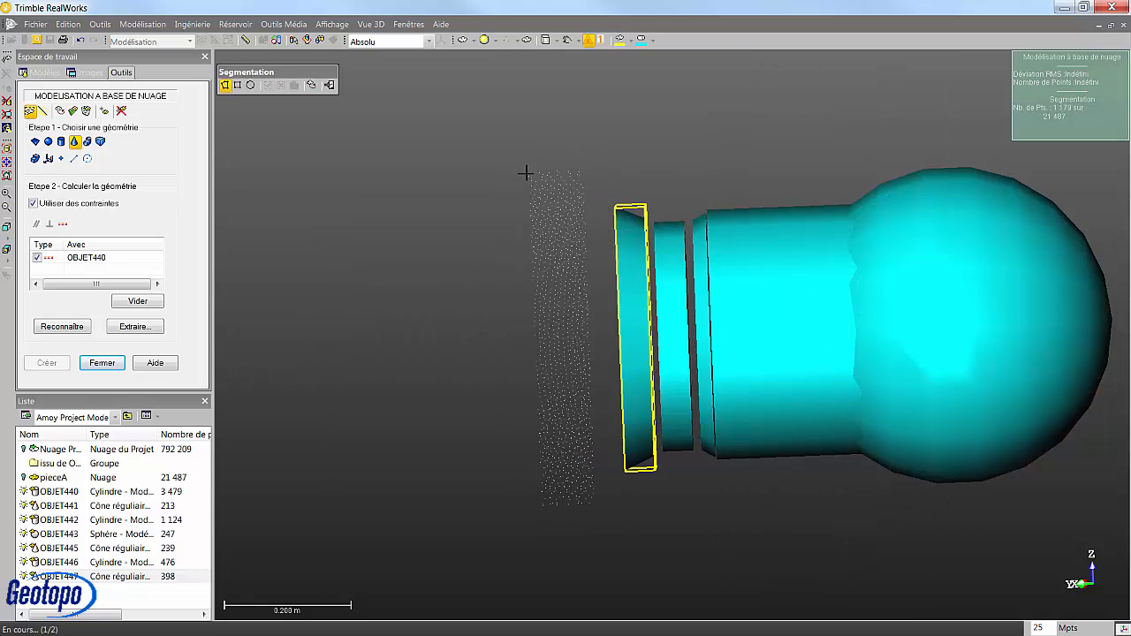
left_click(61, 142)
left_click(62, 326)
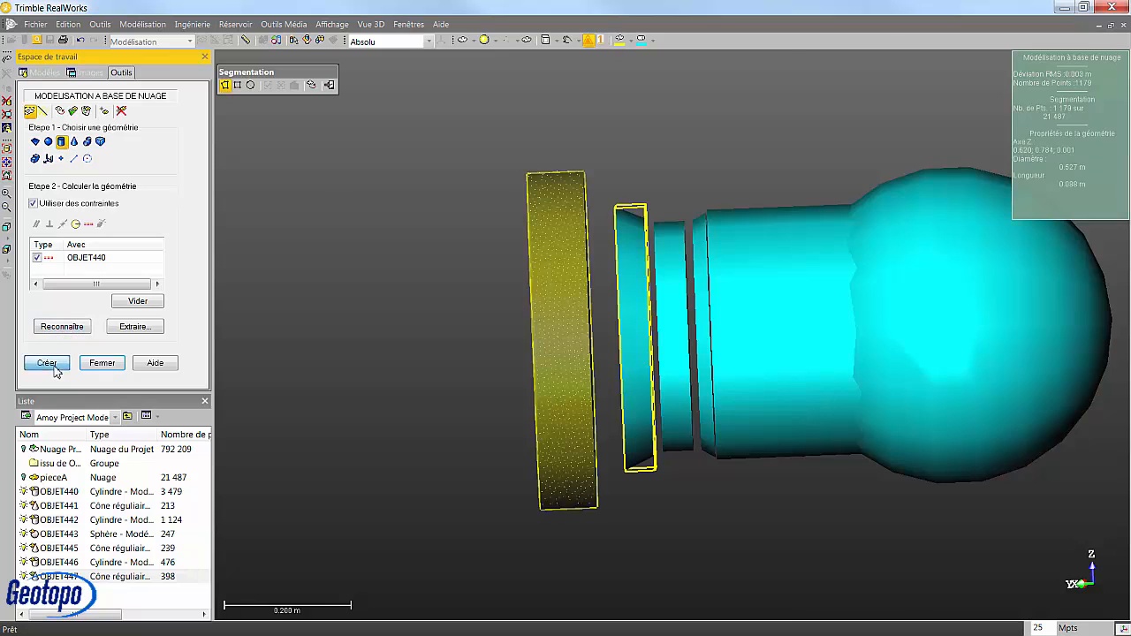
left_click(46, 362)
Step: Isolate the small neck band beyond the flange cylinder with a polygonal fence and fit a coaxial cylinder to it
middle_click_drag(511, 321, 644, 378)
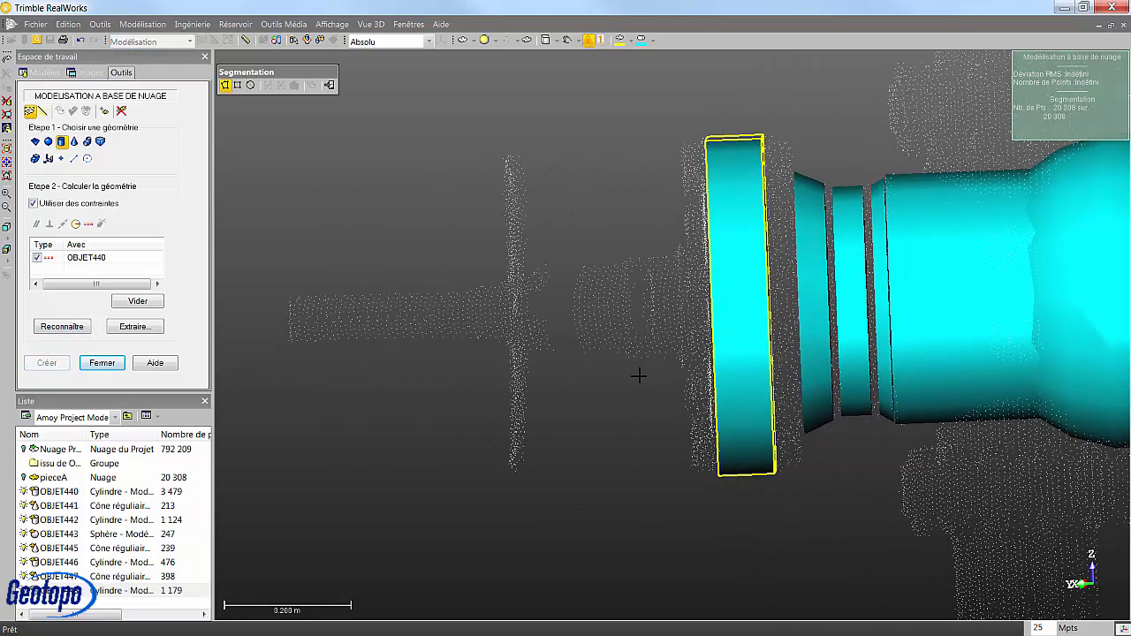
left_click(637, 375)
left_click(630, 238)
left_click(670, 240)
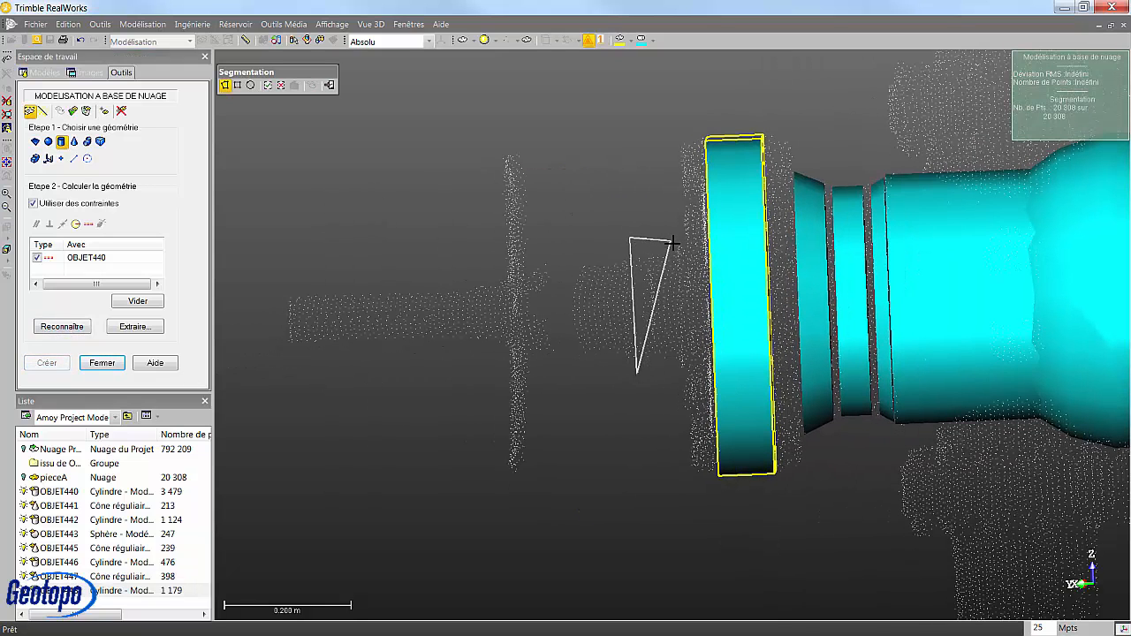
double_click(677, 386)
key("i")
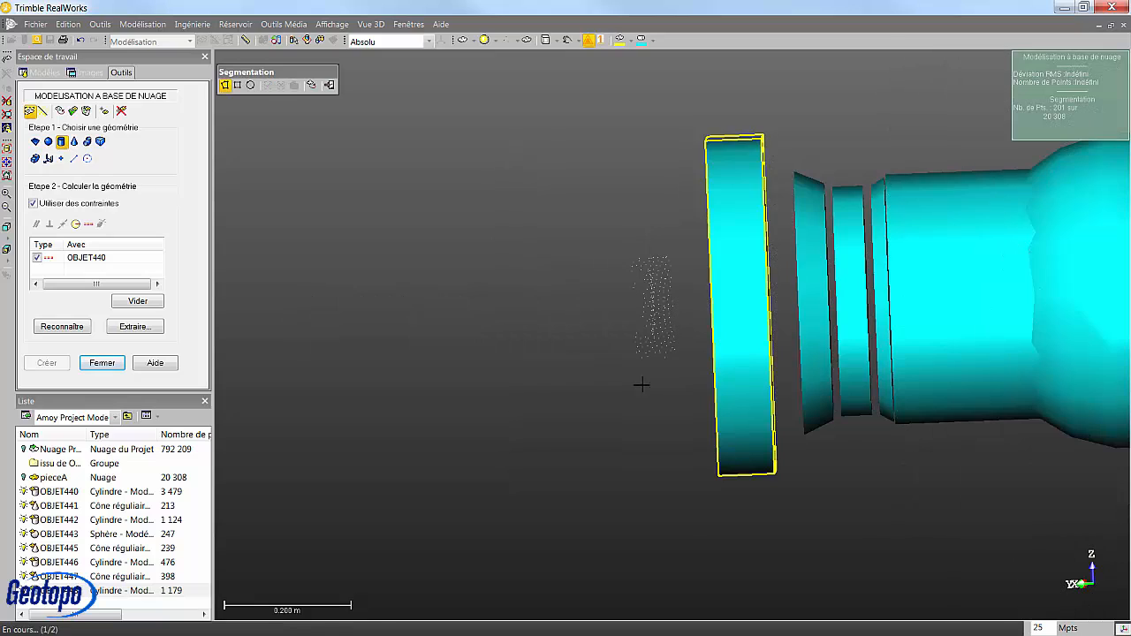
left_click(62, 327)
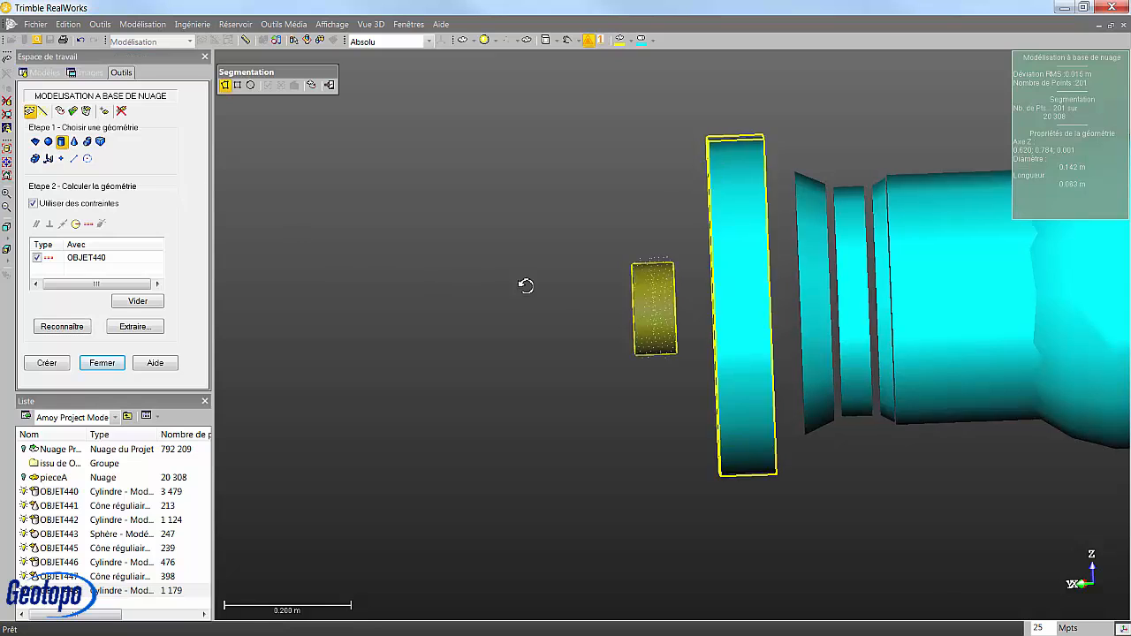
Step: Hide all the created geometries, OBJET440 through the flange cylinder, so the neck fit can be inspected end-on
left_click_drag(525, 283, 906, 321)
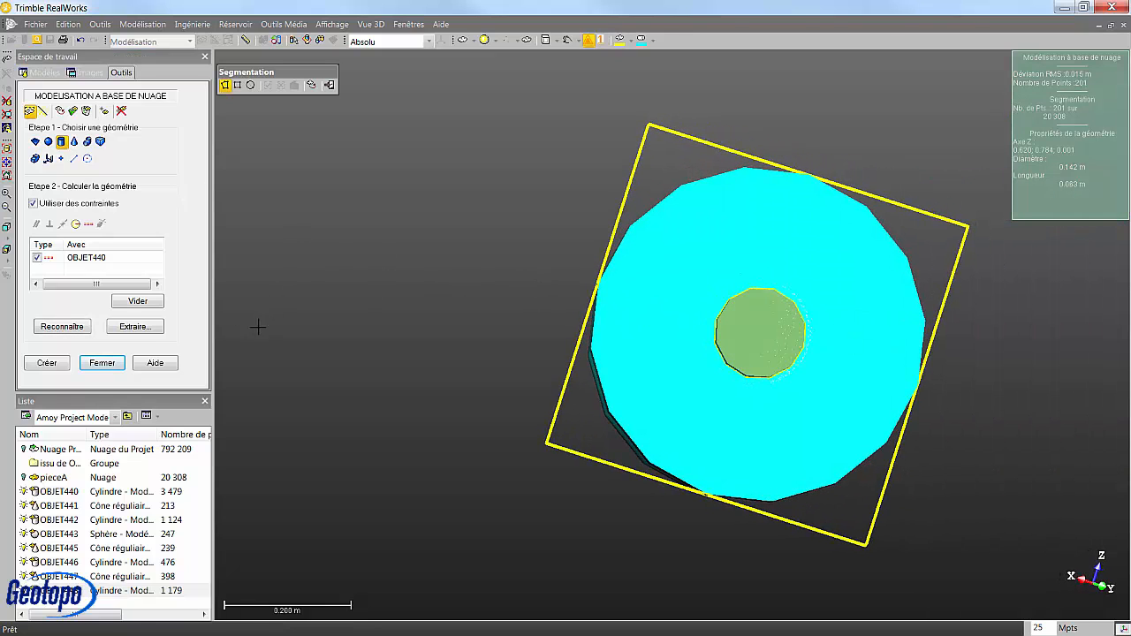
left_click(62, 590)
left_click(66, 492, "shift")
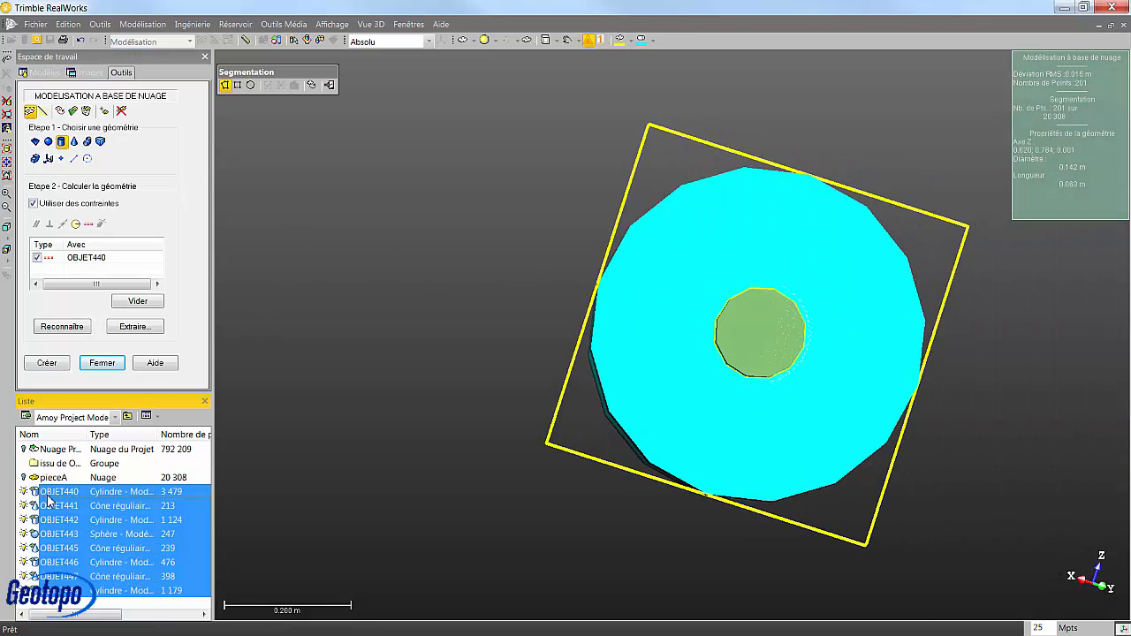
left_click(24, 492)
left_click(582, 315)
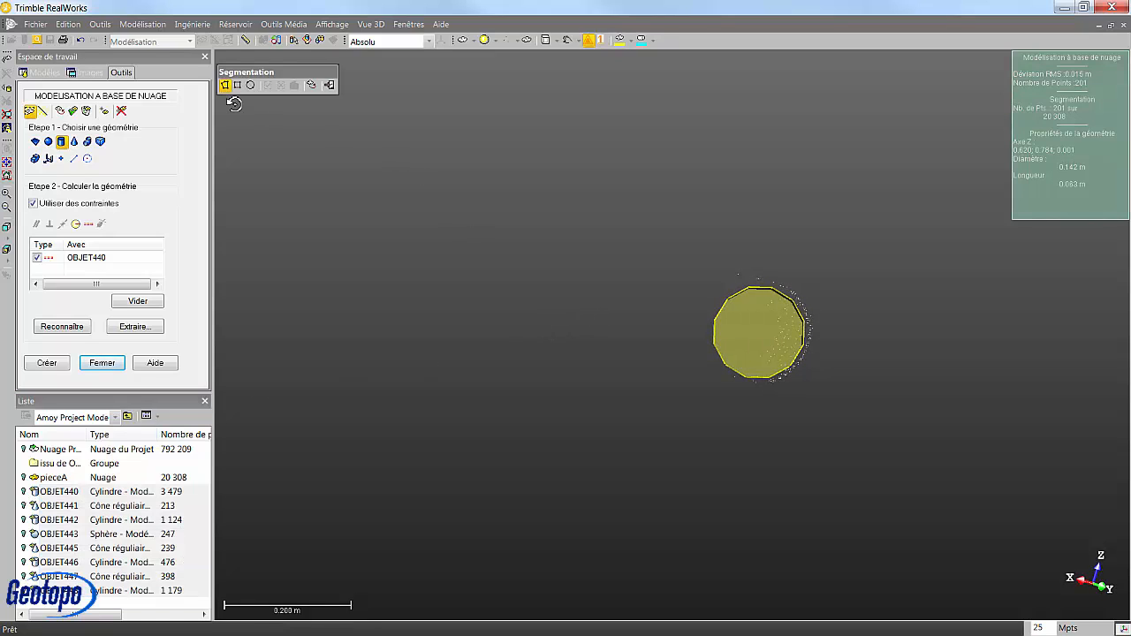
middle_click_drag(842, 305, 763, 287)
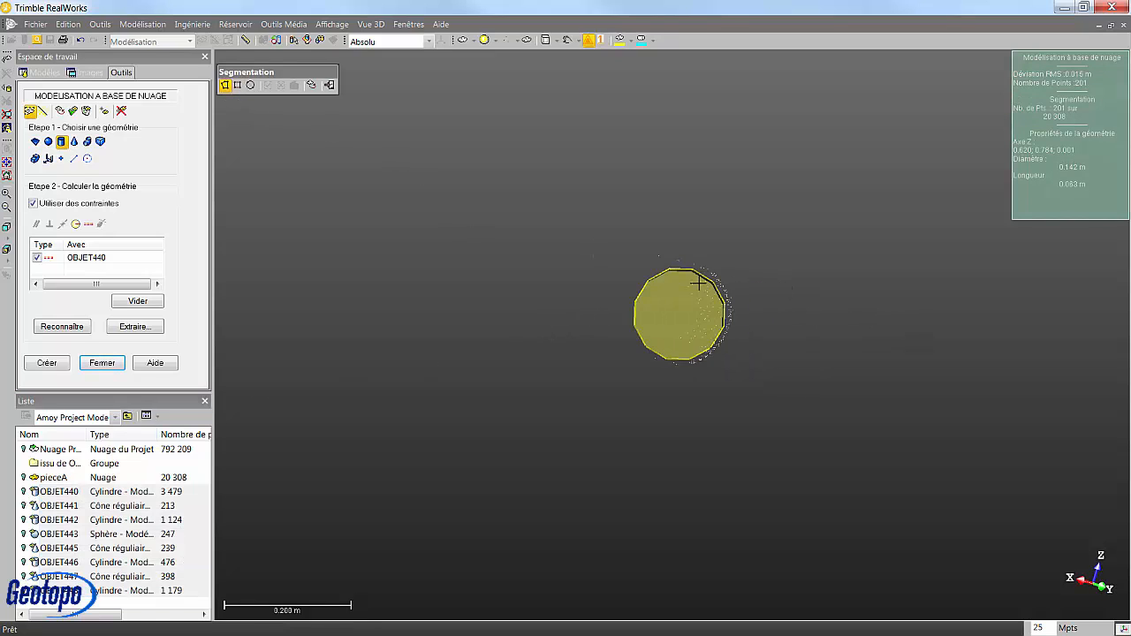
left_click(250, 87)
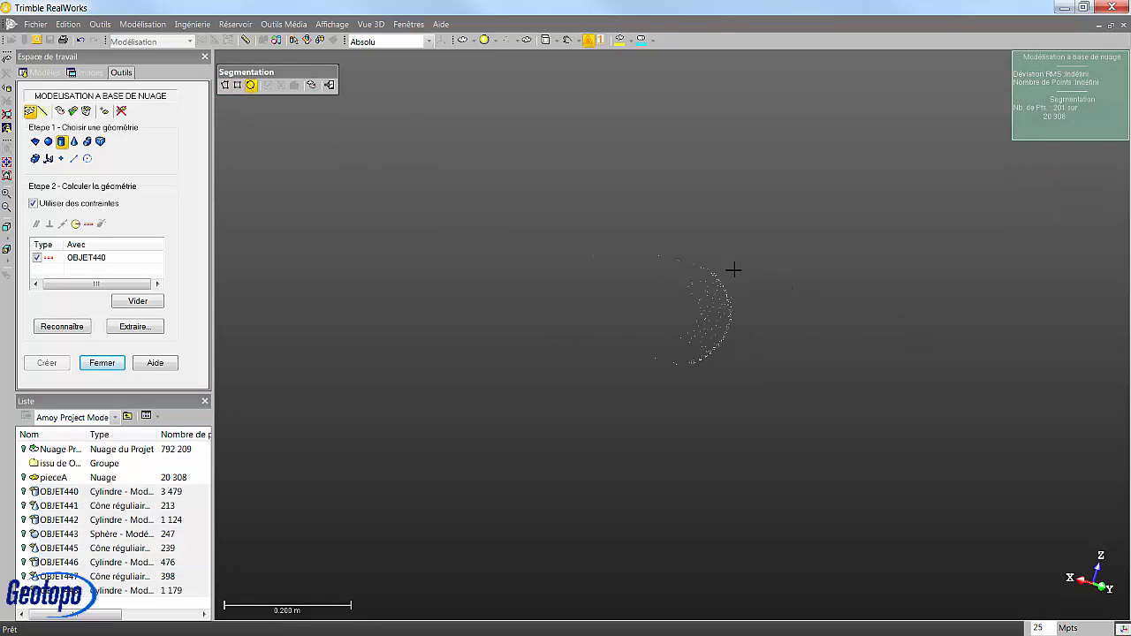
left_click(733, 319)
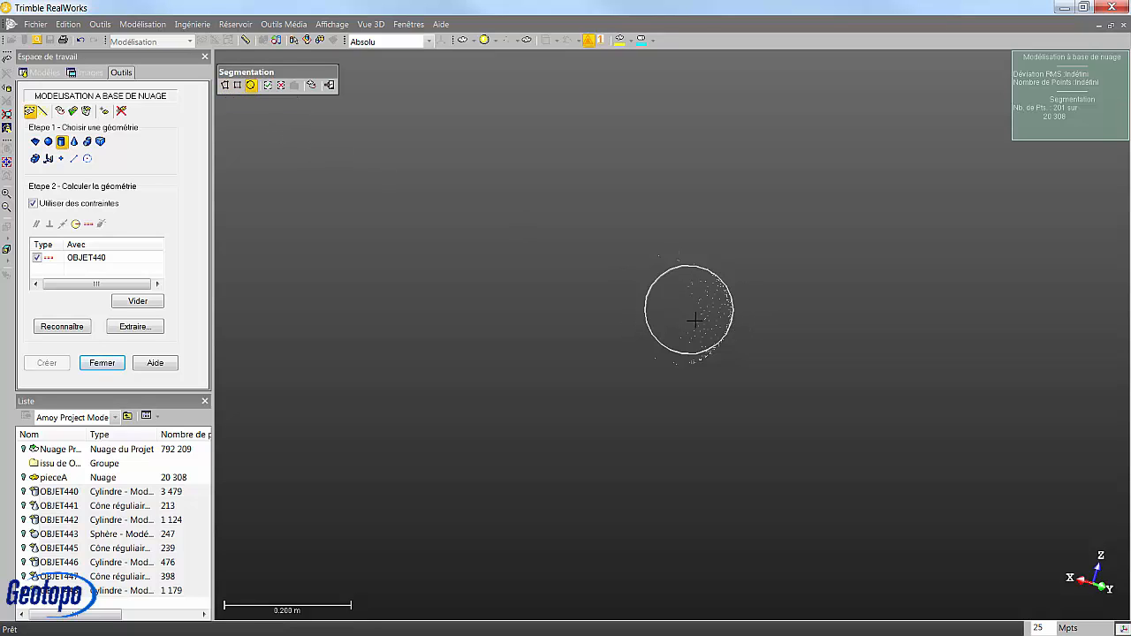
left_click(610, 306)
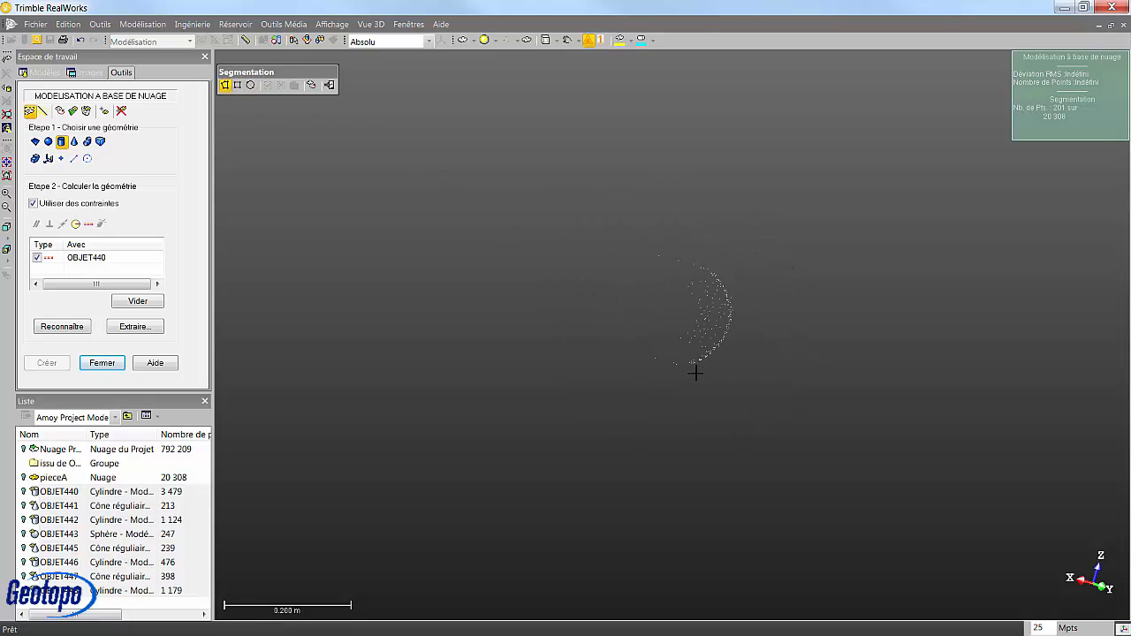
Step: Fence the stray points inside the neck's arc with a polygon, discard them, and end the segmentation
left_click(727, 310)
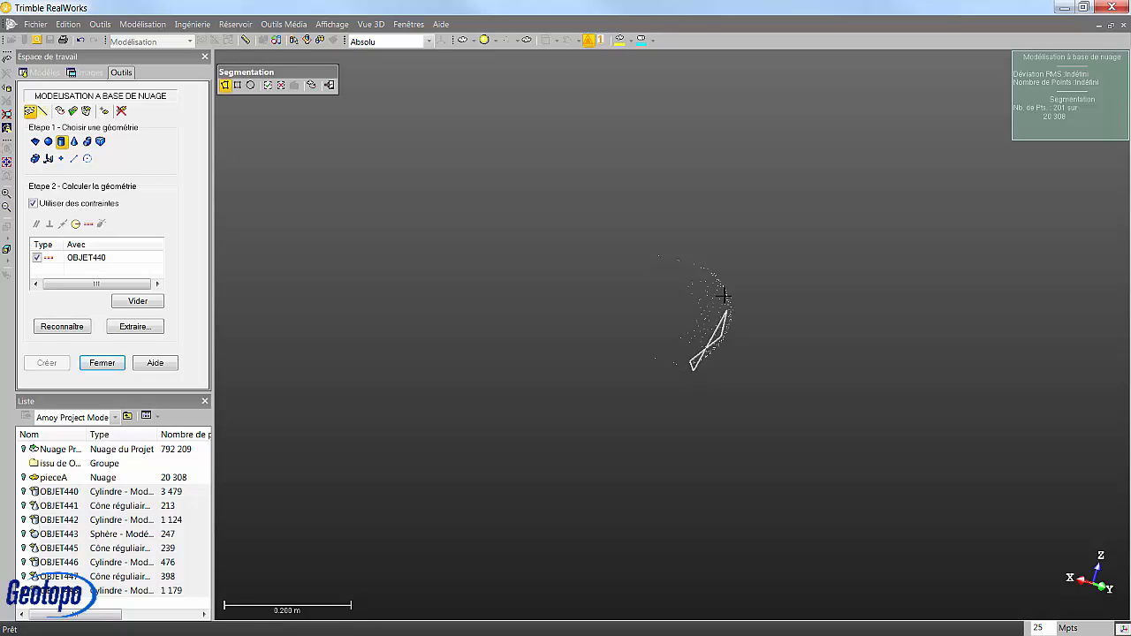
left_click(719, 286)
left_click(710, 275)
left_click(697, 244)
left_click(595, 247)
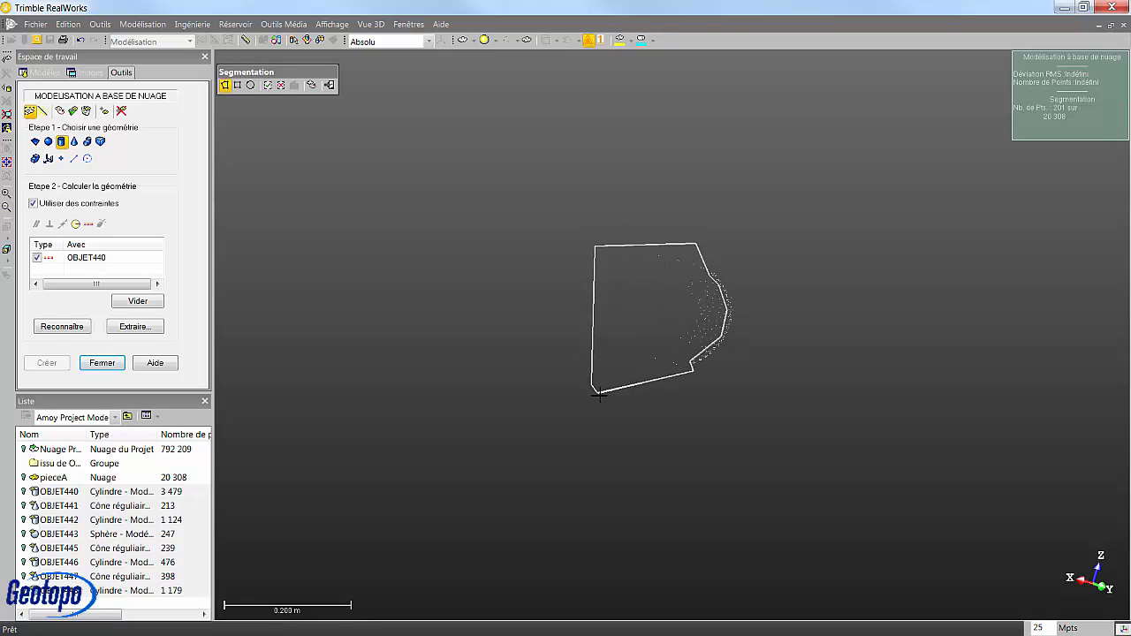
left_click(594, 386)
left_click(330, 86)
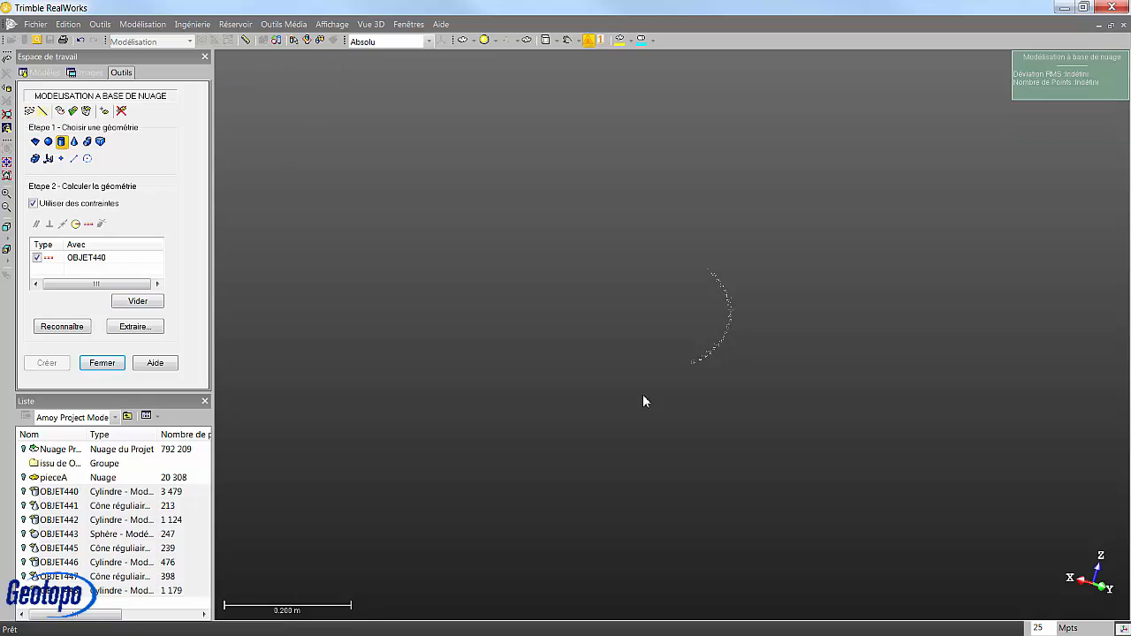
Step: Fit a cylinder to the cleaned neck points, coaxial with OBJET440, and create it
left_click_drag(712, 327, 558, 350)
left_click(40, 328)
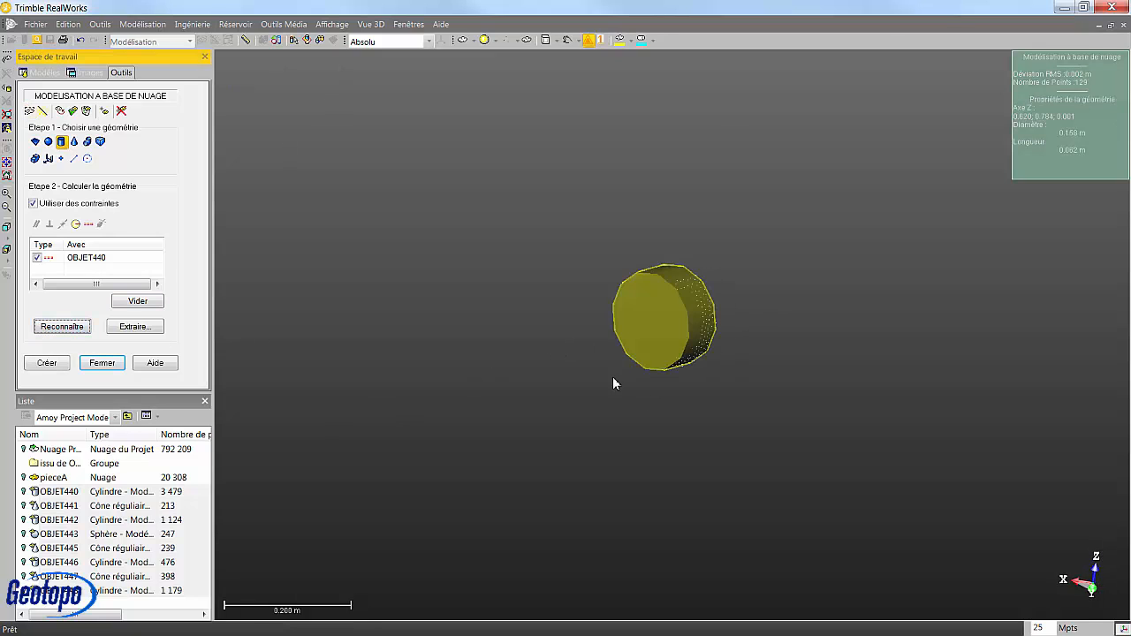
left_click_drag(613, 381, 164, 411)
left_click(47, 363)
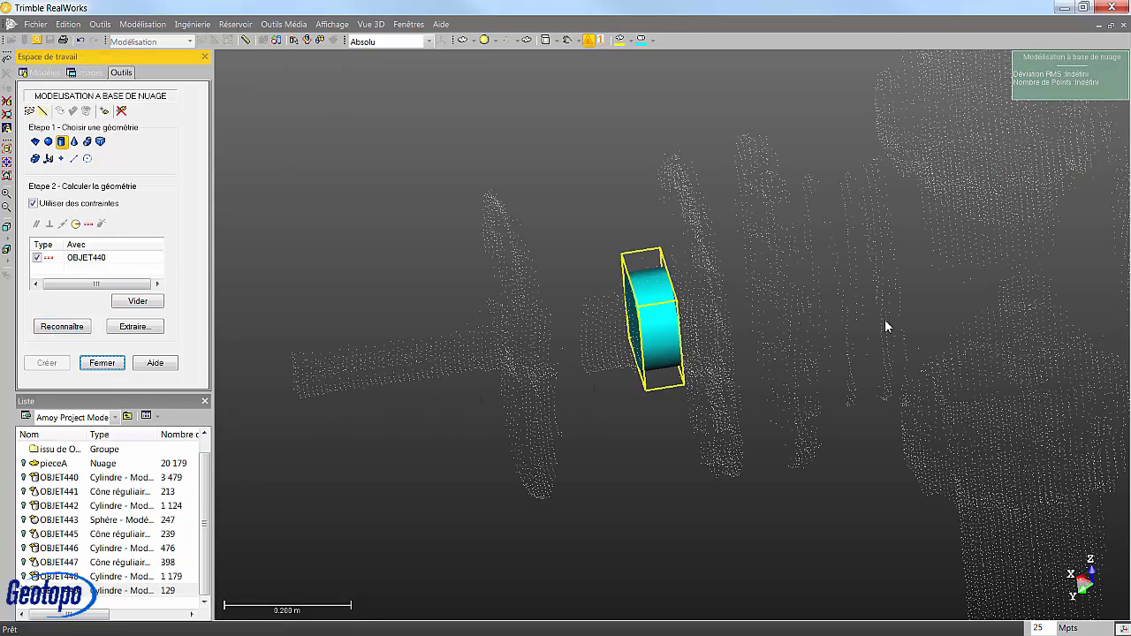
Step: Isolate the smaller neck band just beyond the new neck cylinder with a polygonal fence, fit a coaxial cylinder, and create it
left_click_drag(886, 324, 425, 426)
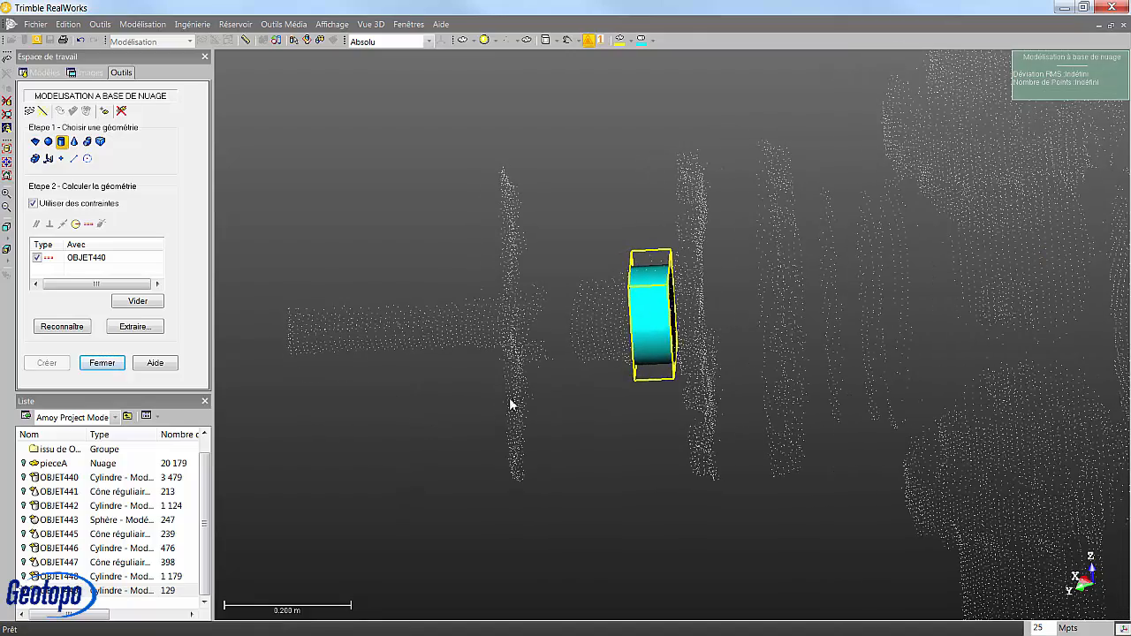
left_click_drag(510, 401, 603, 355)
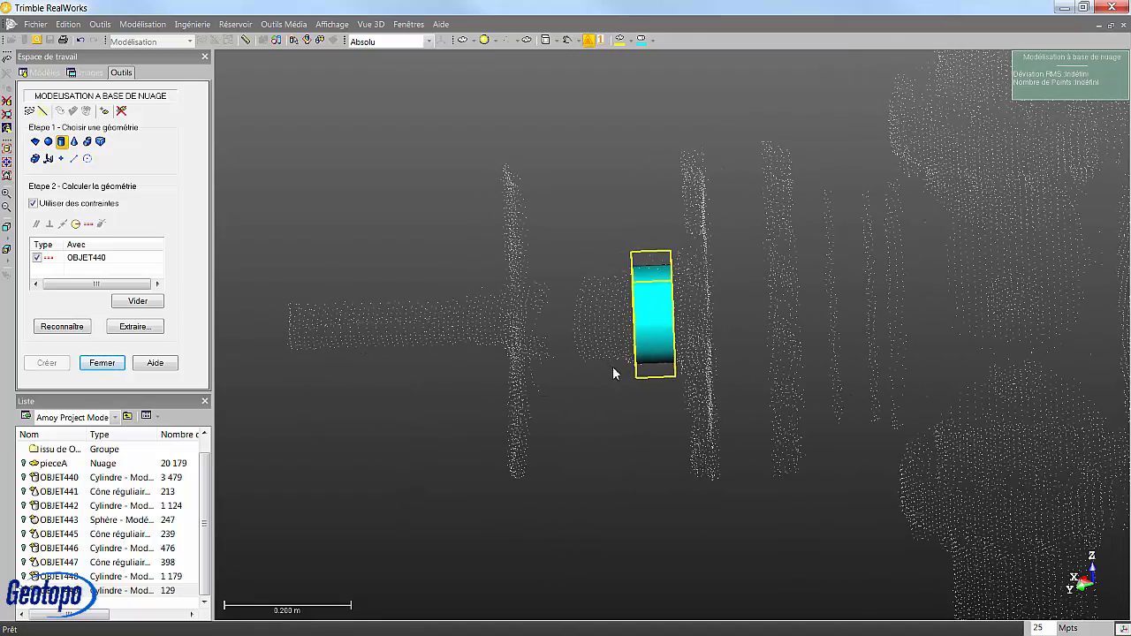
left_click(32, 113)
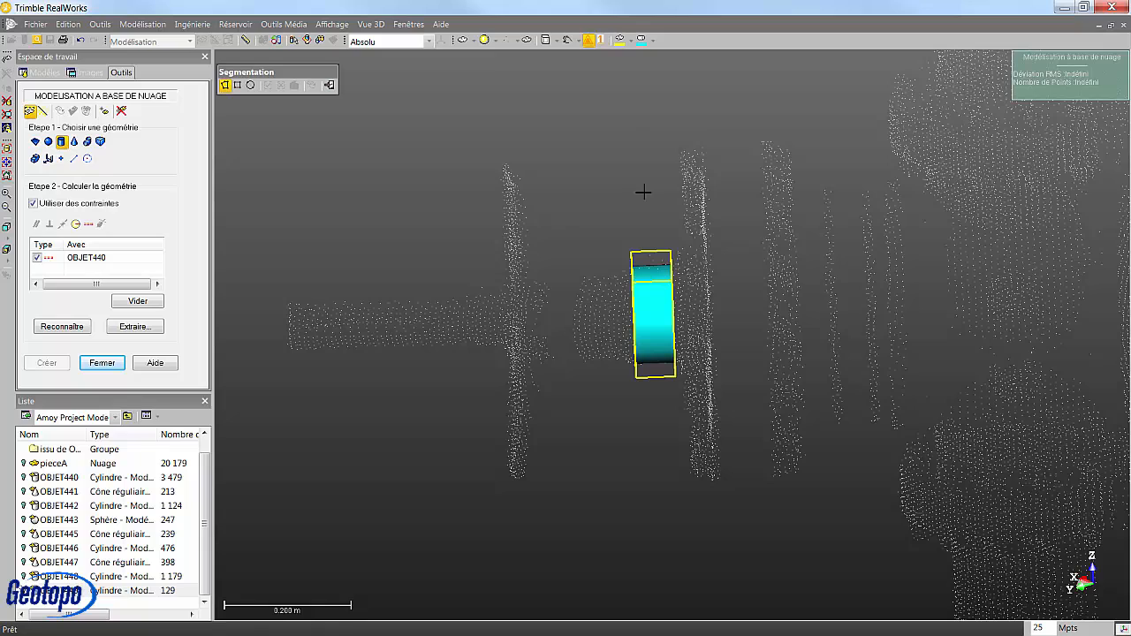
left_click(611, 269)
left_click(616, 389)
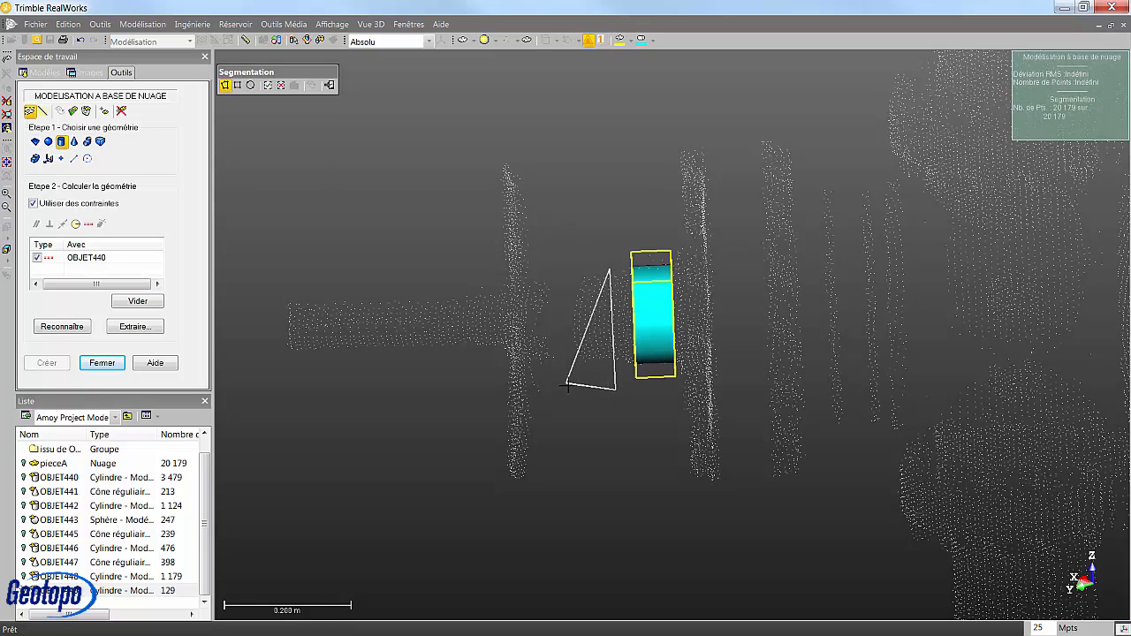
left_click(567, 384)
left_click(572, 262)
left_click(59, 326)
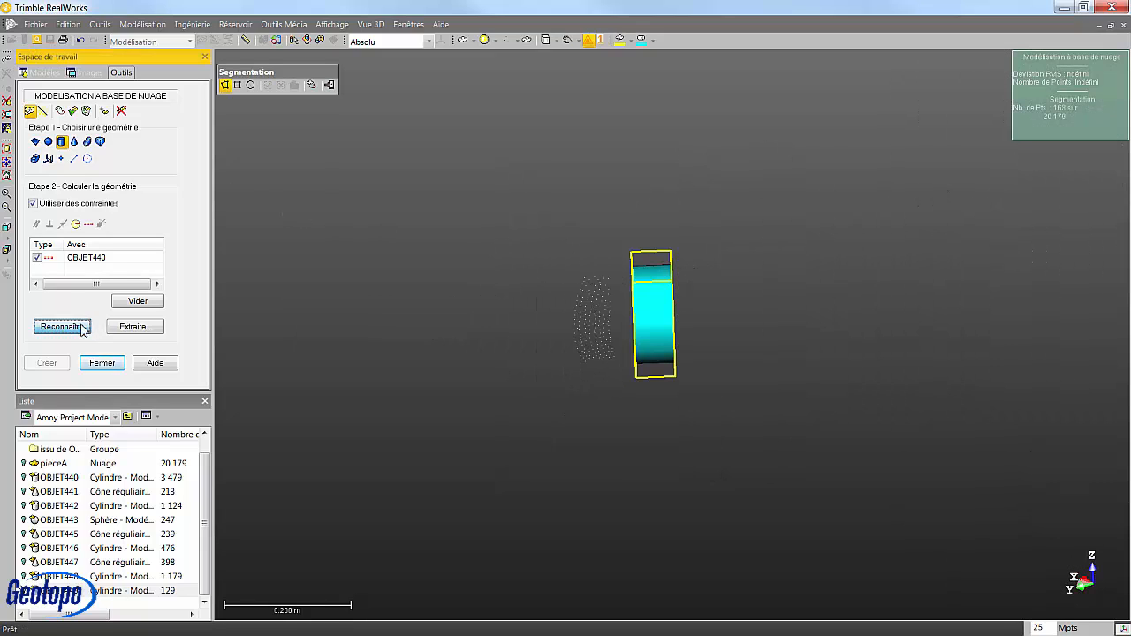
left_click(54, 364)
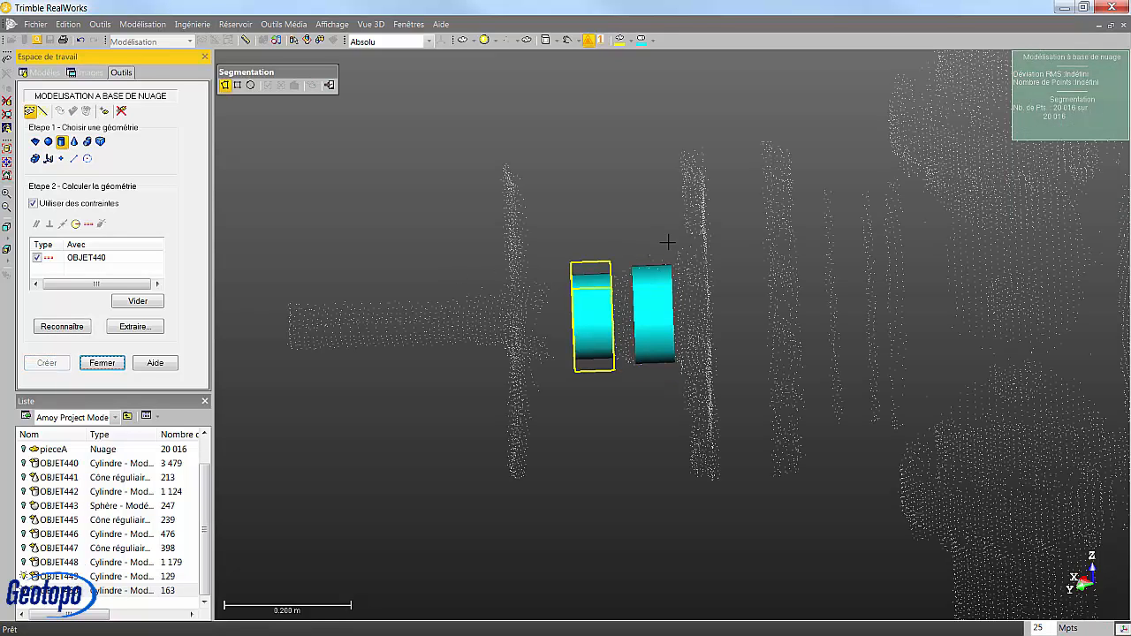
Step: Isolate the points between the two neck cylinders with a polygonal fence, fit a coaxial cone, and create it
left_click(613, 270)
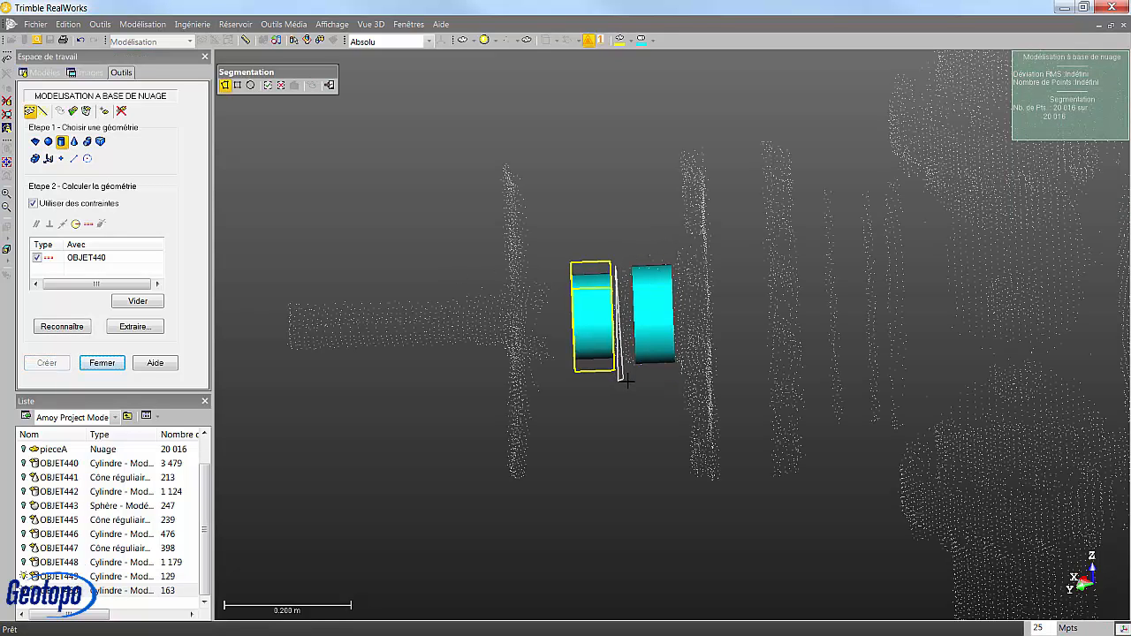
left_click(619, 379)
left_click(633, 376)
left_click(626, 242)
key("i")
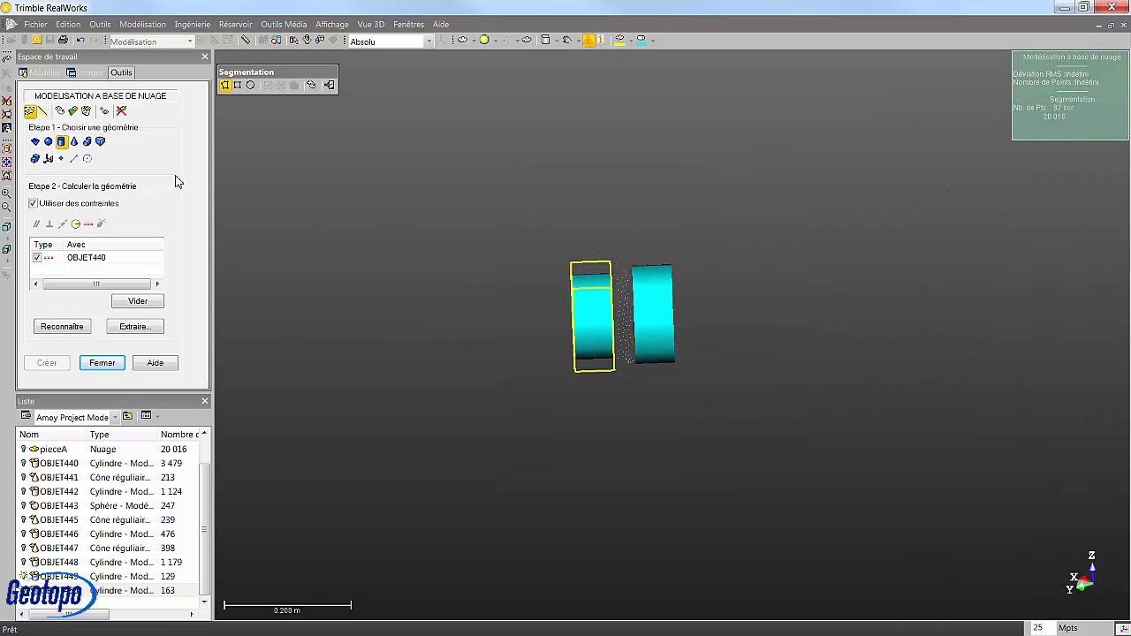
left_click(75, 143)
left_click(62, 327)
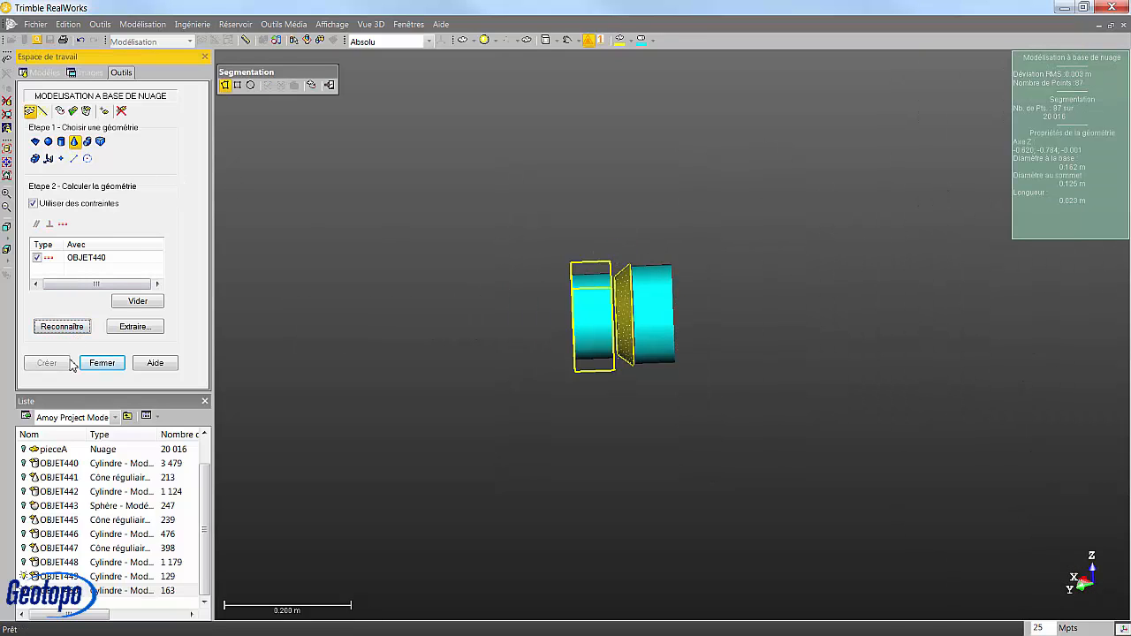
left_click(47, 362)
Step: Isolate the narrow stem band just before the handwheel with a polygonal fence, fit a cylinder coaxial with OBJET440, and create it
middle_click_drag(456, 330, 542, 325)
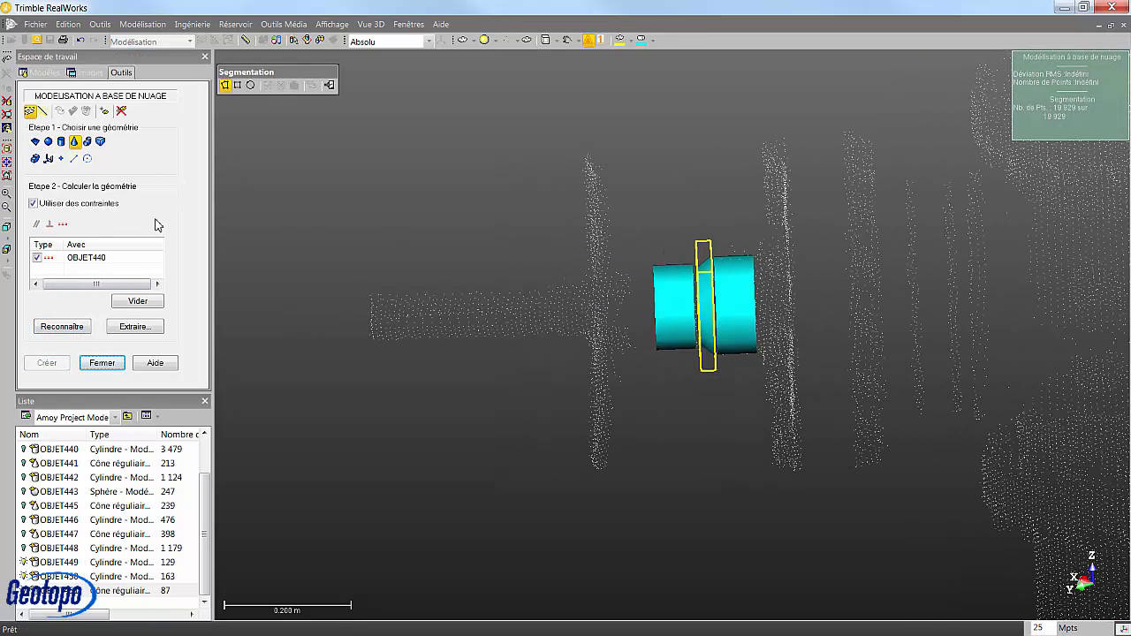
left_click(60, 142)
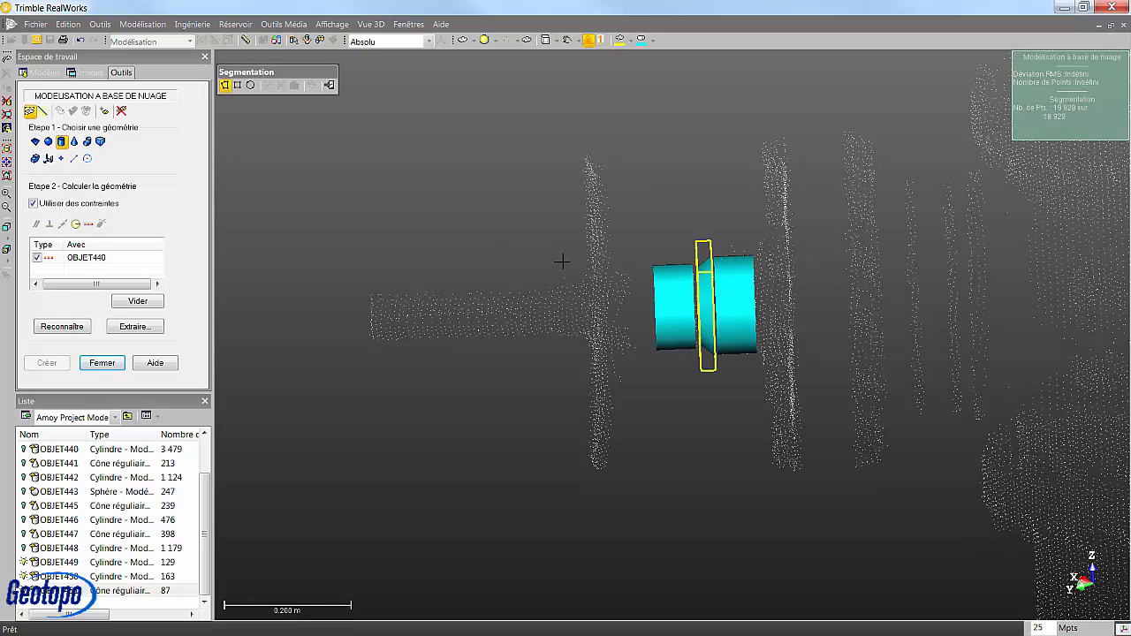
left_click(562, 262)
left_click(562, 358)
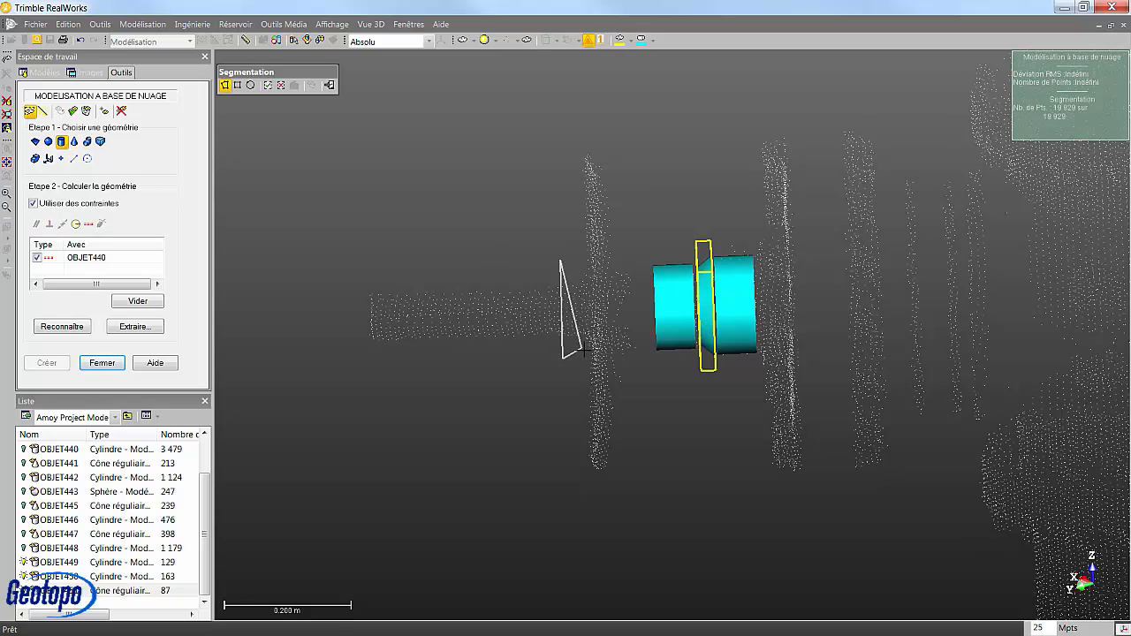
left_click(580, 349)
double_click(583, 260)
key("i")
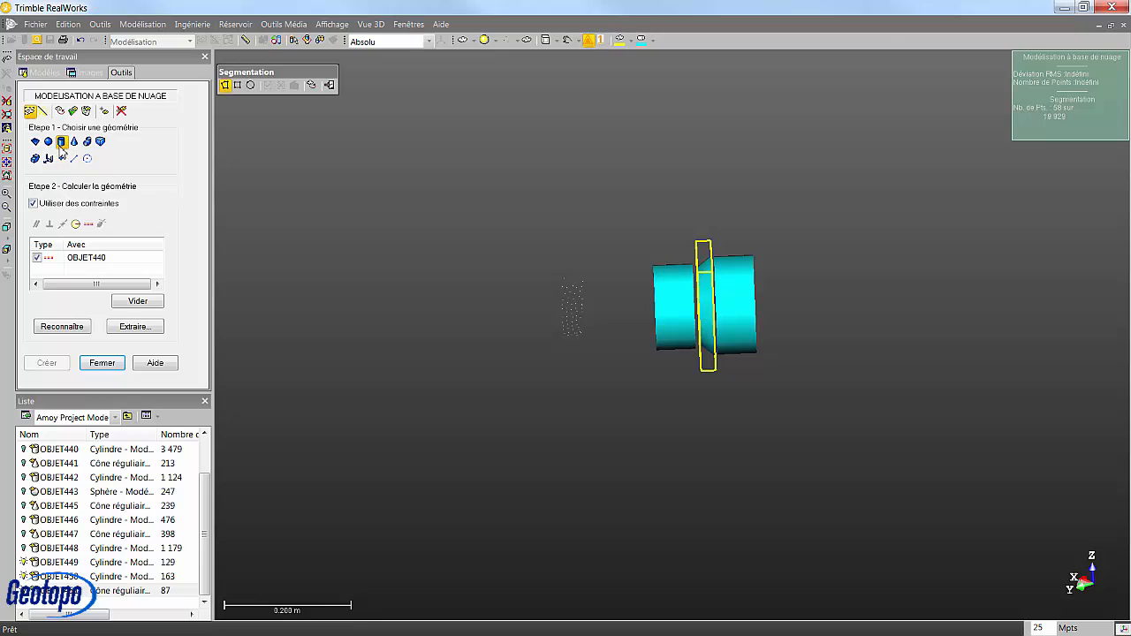
left_click(60, 329)
left_click(42, 363)
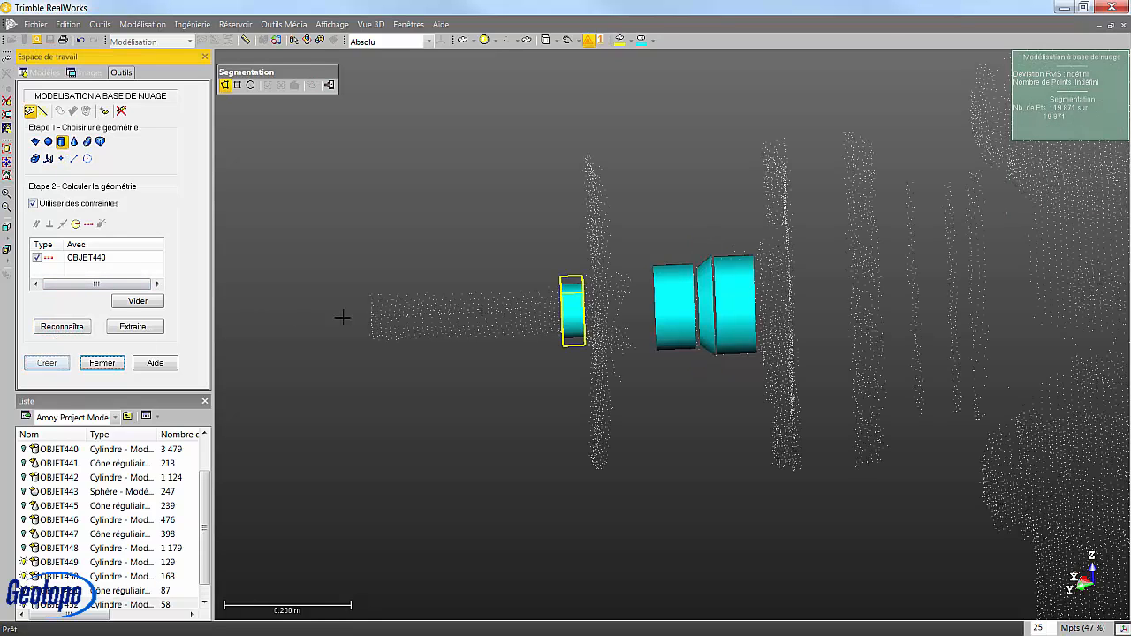
Step: Isolate the long stem points beyond the narrow band with a polygonal fence, fit a coaxial cylinder, and create it
left_click(460, 276)
left_click(454, 355)
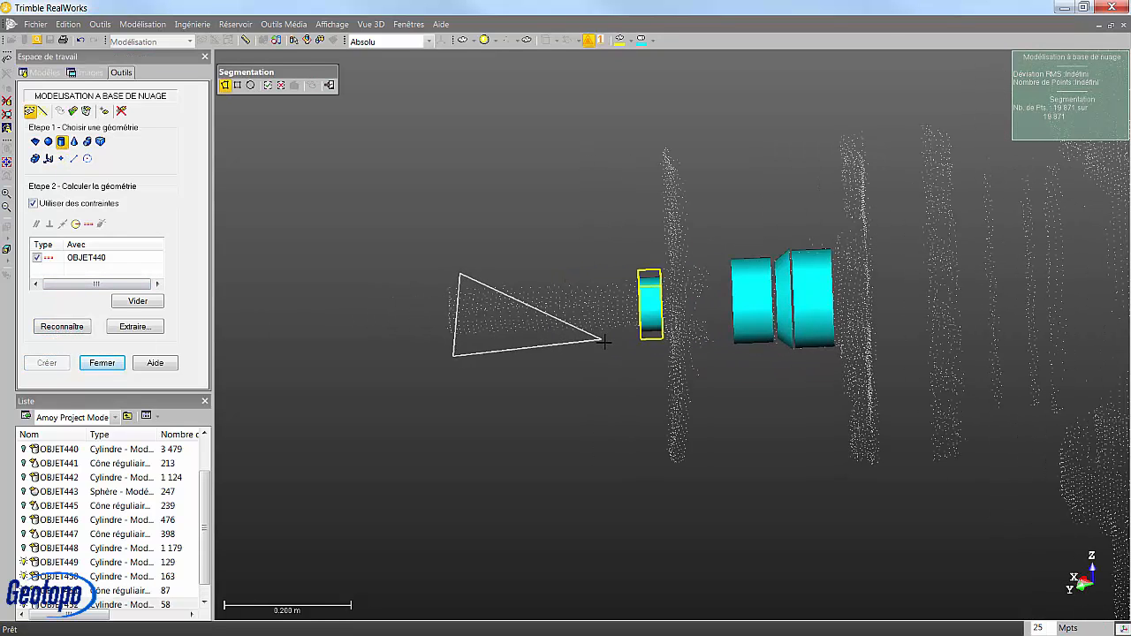
left_click(620, 343)
double_click(621, 258)
key("i")
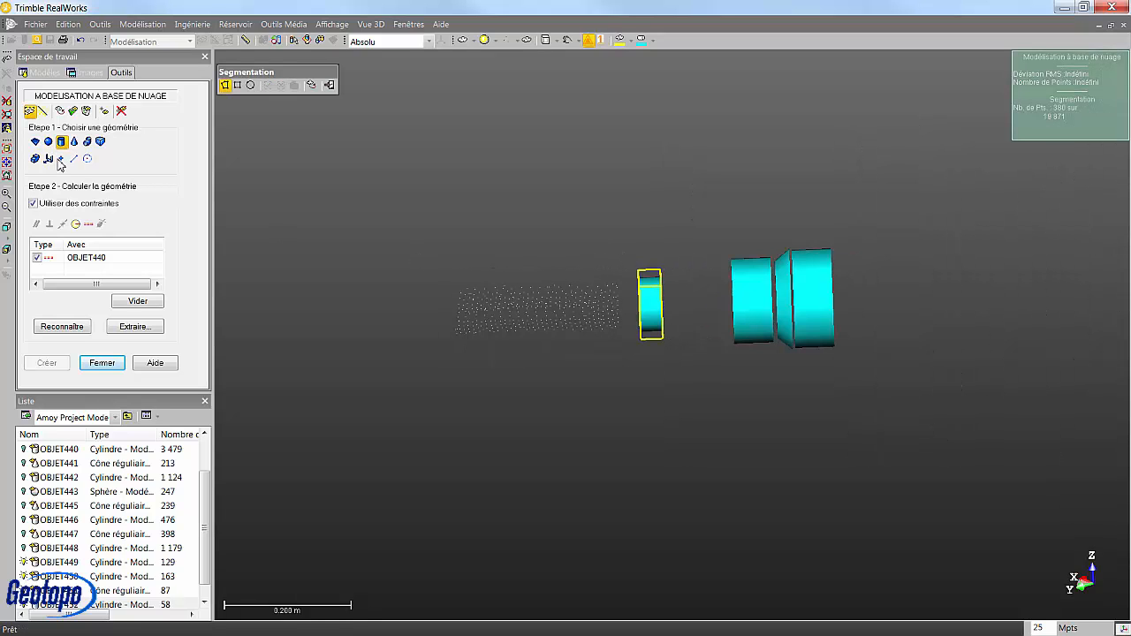
left_click(71, 328)
left_click(49, 363)
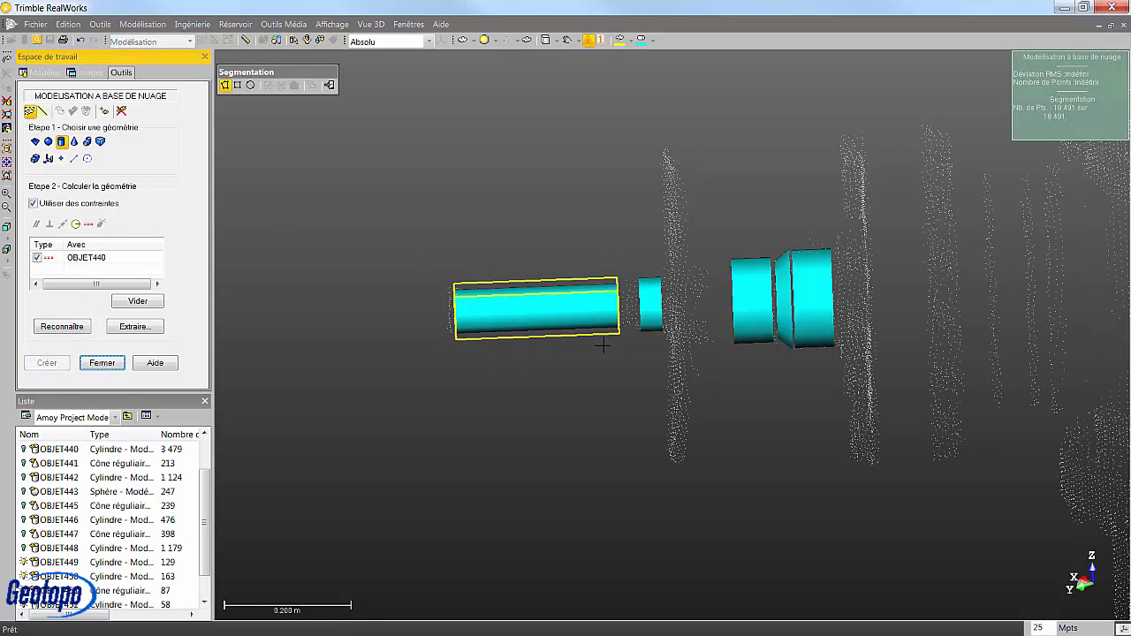
Step: Fence the handwheel points between the stem and neck with a tall polygon and keep only the points inside
left_click_drag(581, 334, 605, 362)
left_click(664, 474)
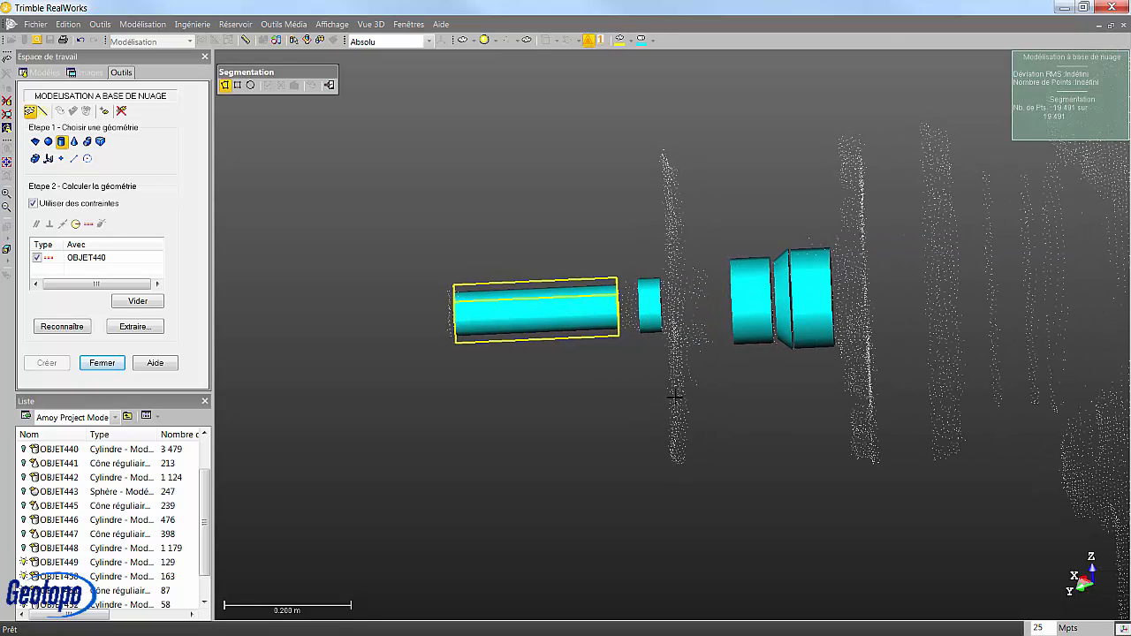
left_click(657, 126)
left_click(684, 144)
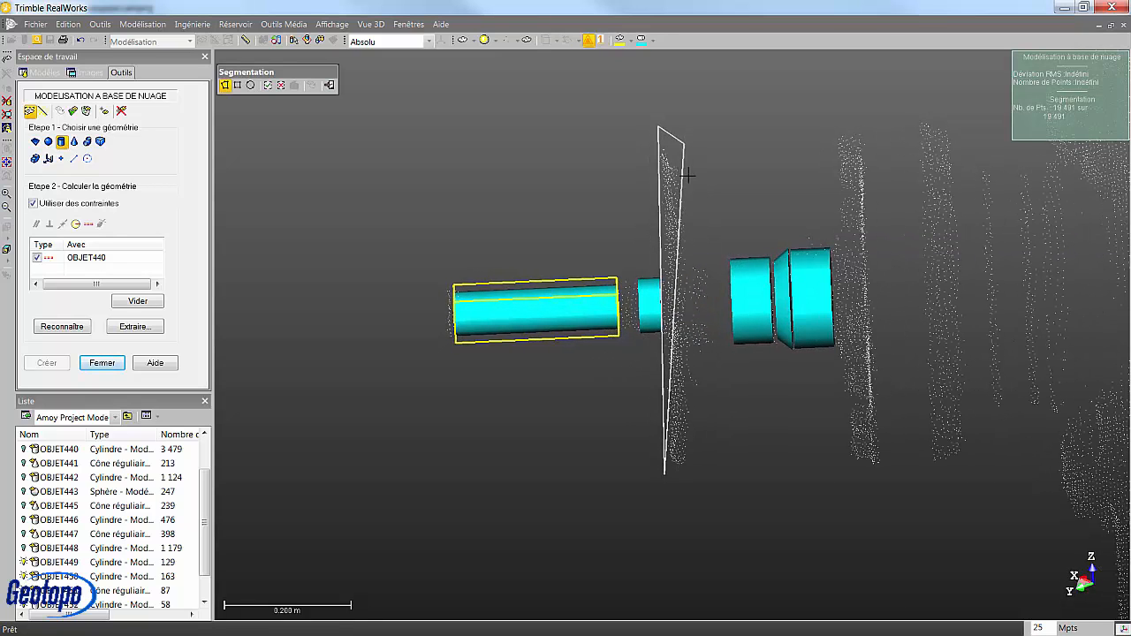
double_click(693, 476)
key("i")
left_click_drag(645, 379, 672, 379)
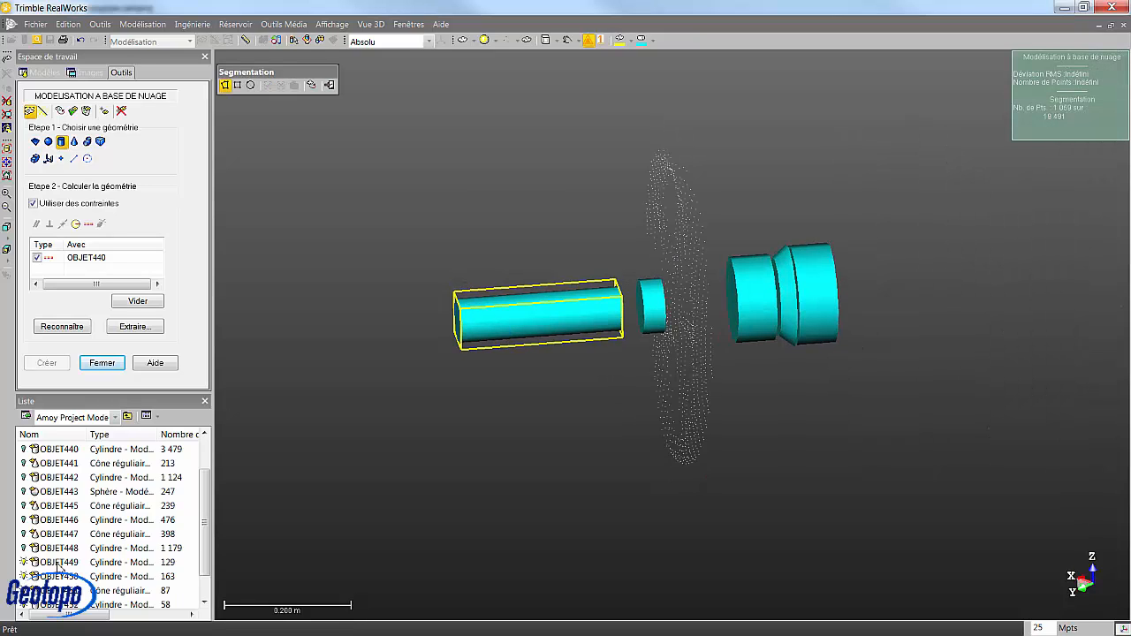
Step: Hide the neck and stem primitives OBJET449 through OBJET453 and view the handwheel points face-on
left_click(51, 562)
left_click(62, 590, "shift")
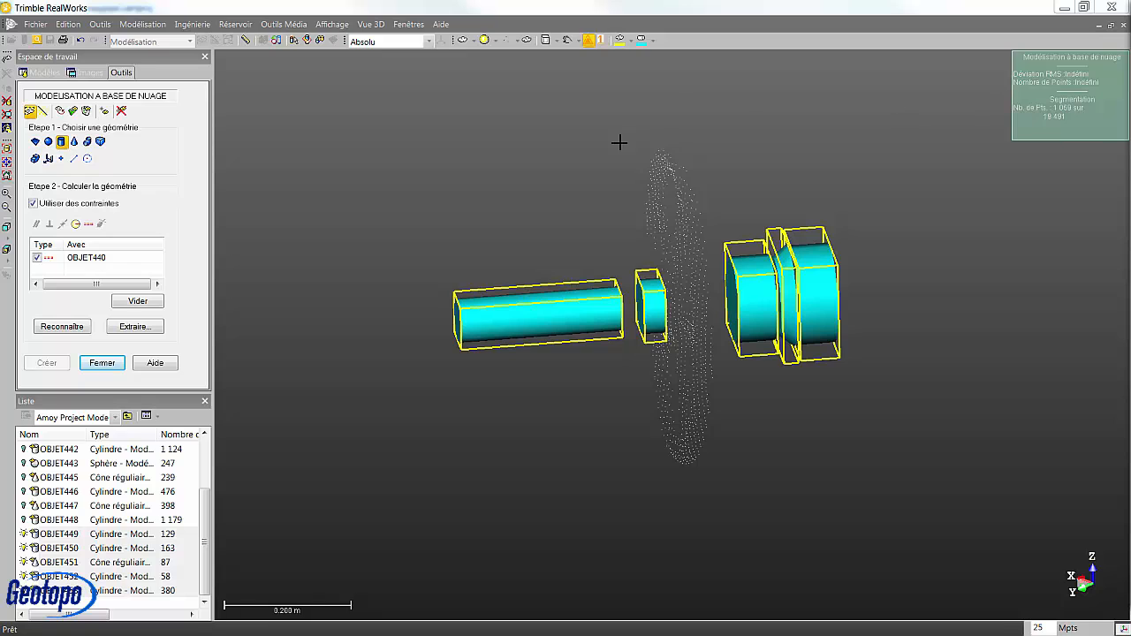
left_click(606, 327)
left_click_drag(606, 328, 596, 316)
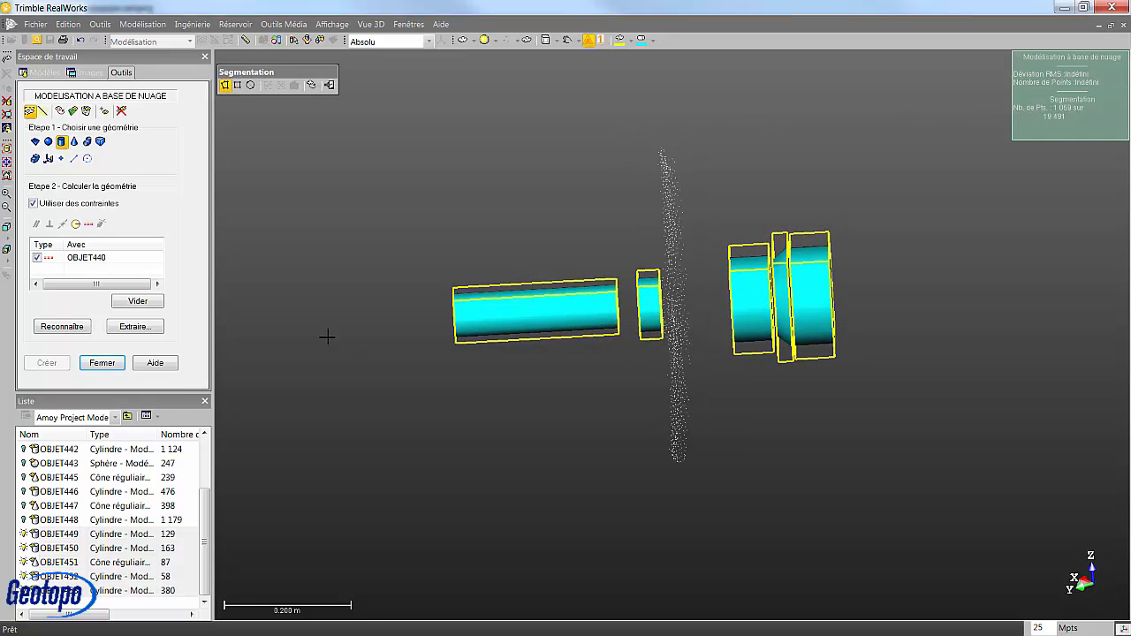
left_click_drag(677, 302, 757, 283)
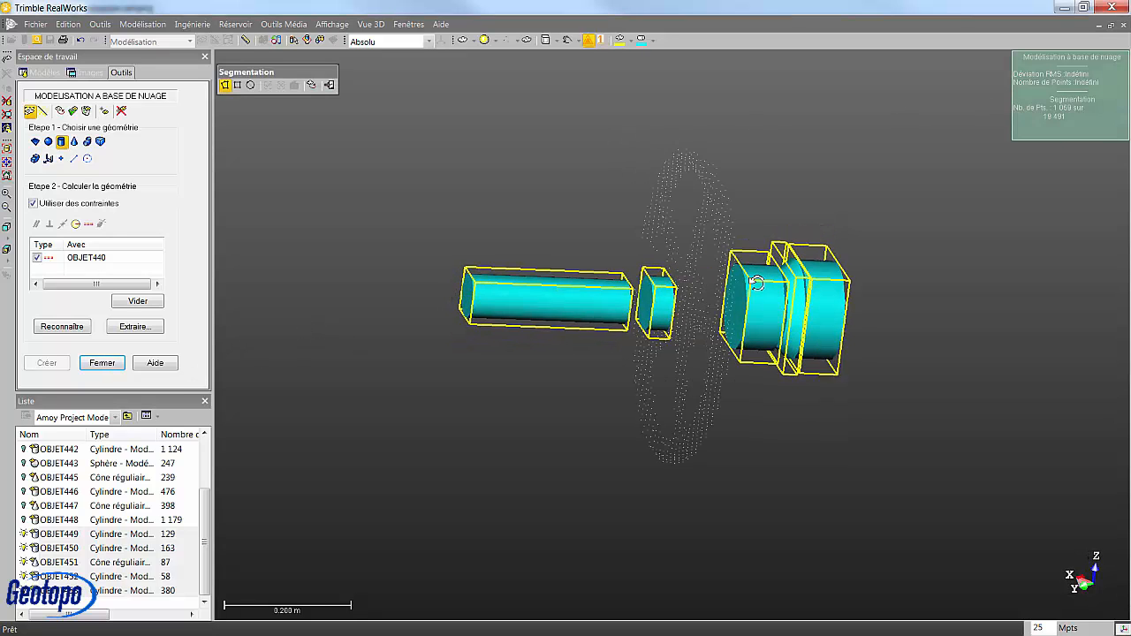
left_click_drag(553, 348, 978, 352)
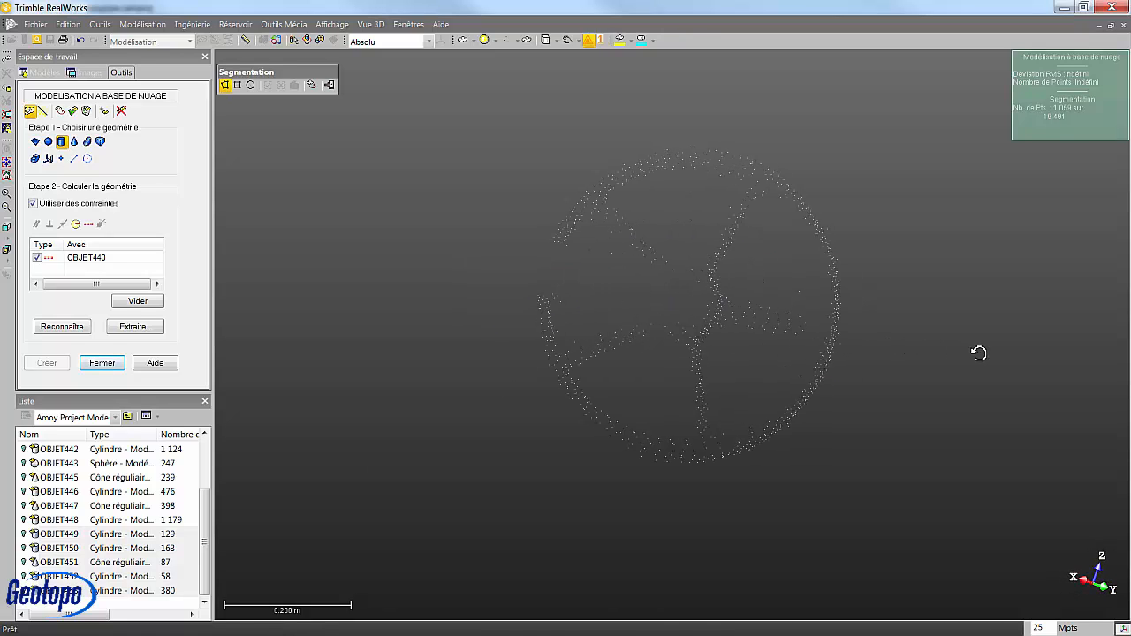
Step: Fence the spokes and hub inside the handwheel rim with a polygon and discard those points
left_click(609, 196)
left_click(586, 212)
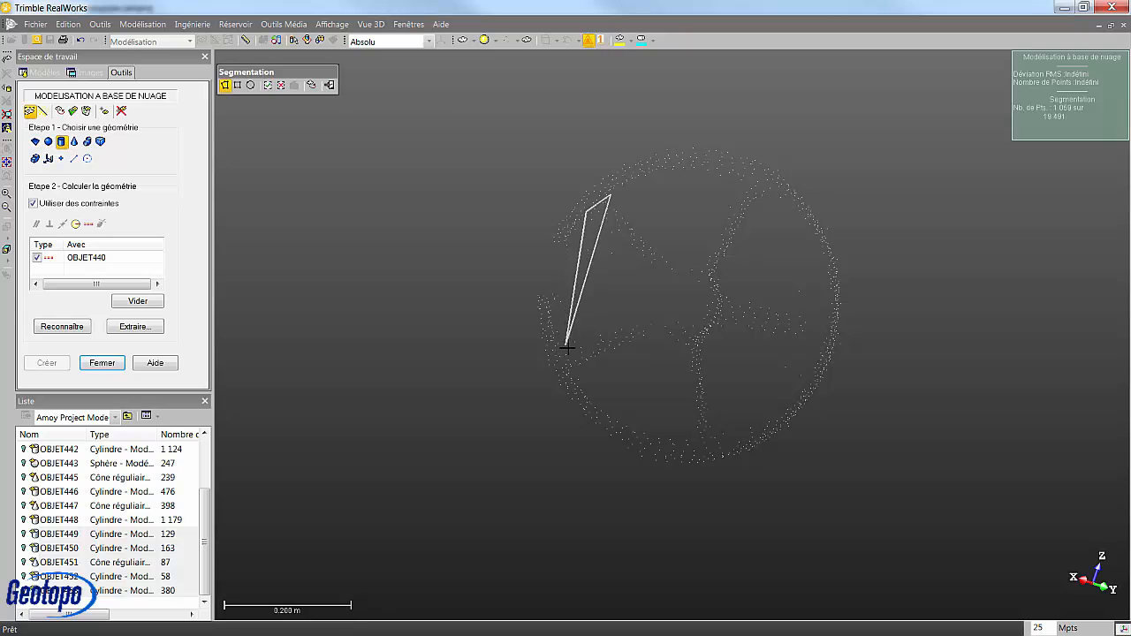
left_click(563, 370)
left_click(566, 379)
left_click(693, 444)
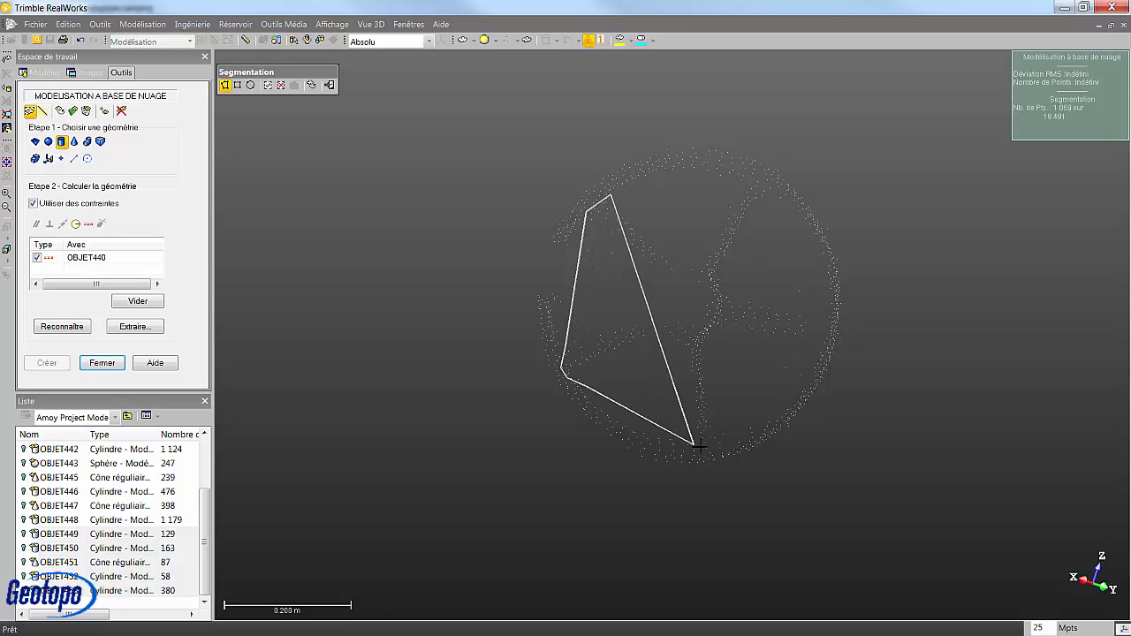
left_click(723, 438)
left_click(814, 346)
left_click(816, 277)
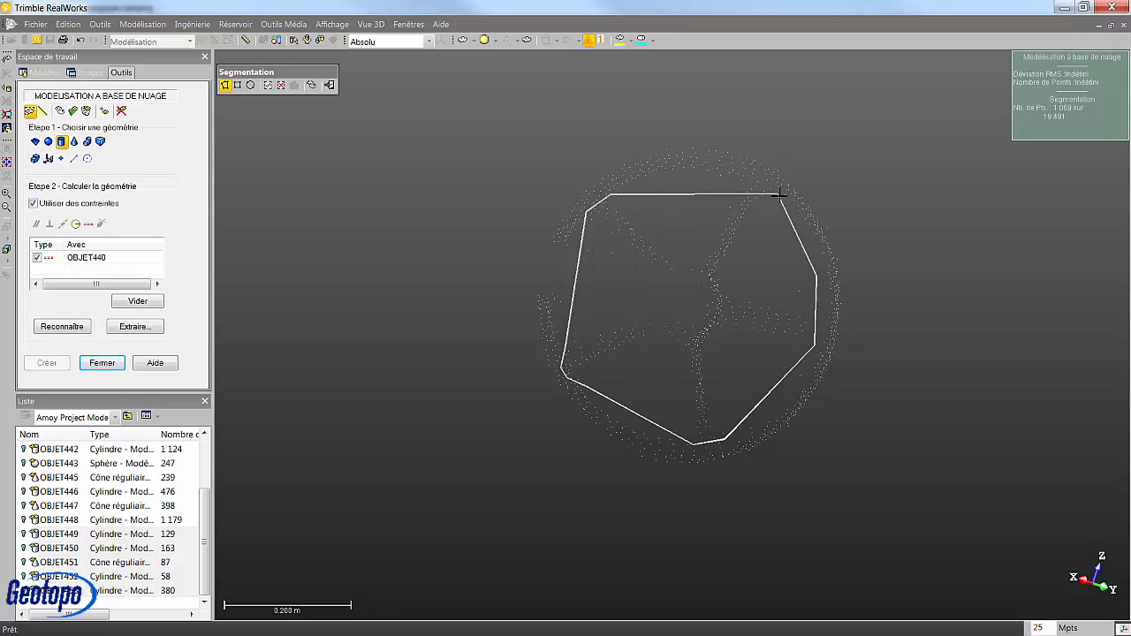
left_click(779, 190)
left_click(761, 180)
key("o")
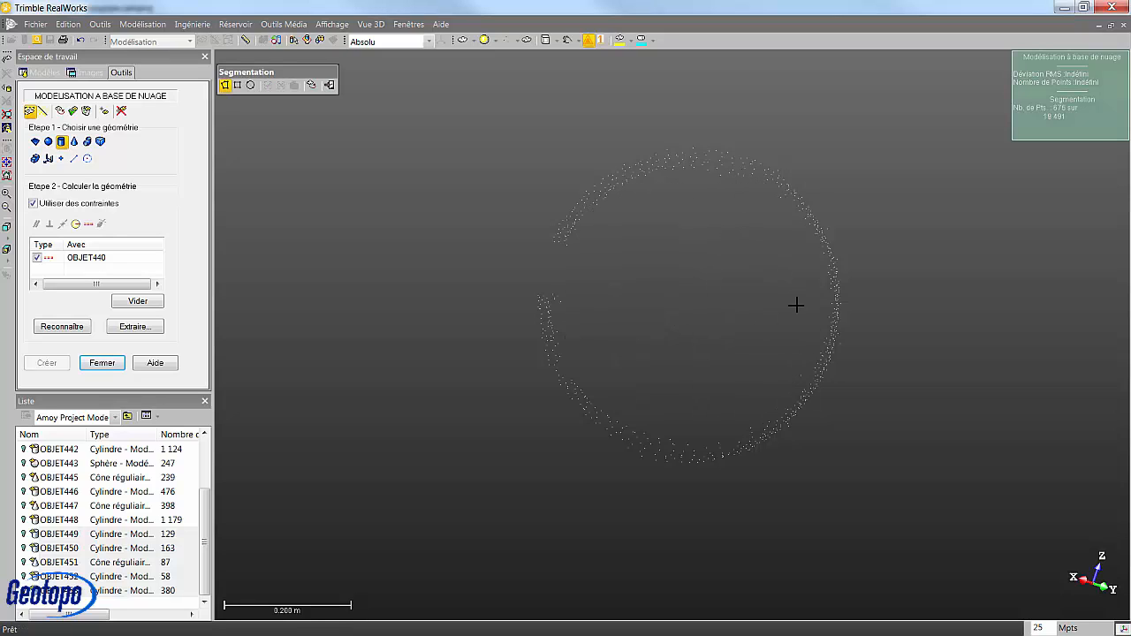
Step: Fence and discard the stray points just inside and outside the handwheel rim, and end the segmentation
left_click(807, 371)
left_click(793, 385)
left_click(784, 361)
key("o")
left_click(841, 334)
left_click(835, 351)
left_click(854, 362)
key("o")
left_click(330, 85)
Step: Choose a torus as the geometry and constrain it parallel to the end plane of the neck cylinder OBJET450
left_click(89, 143)
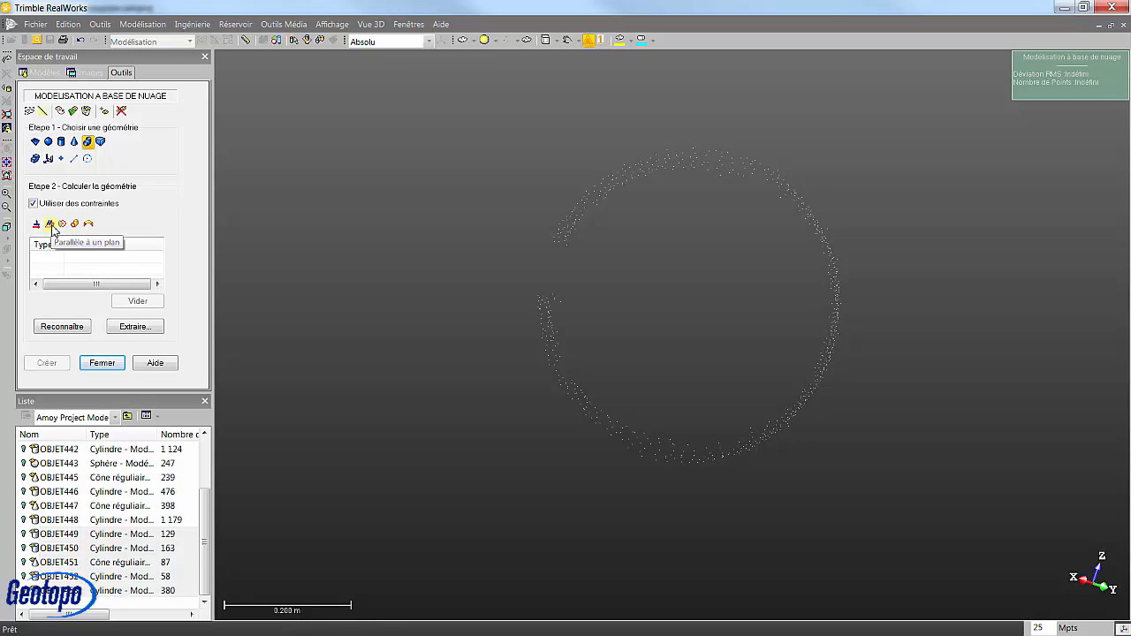
left_click(49, 223)
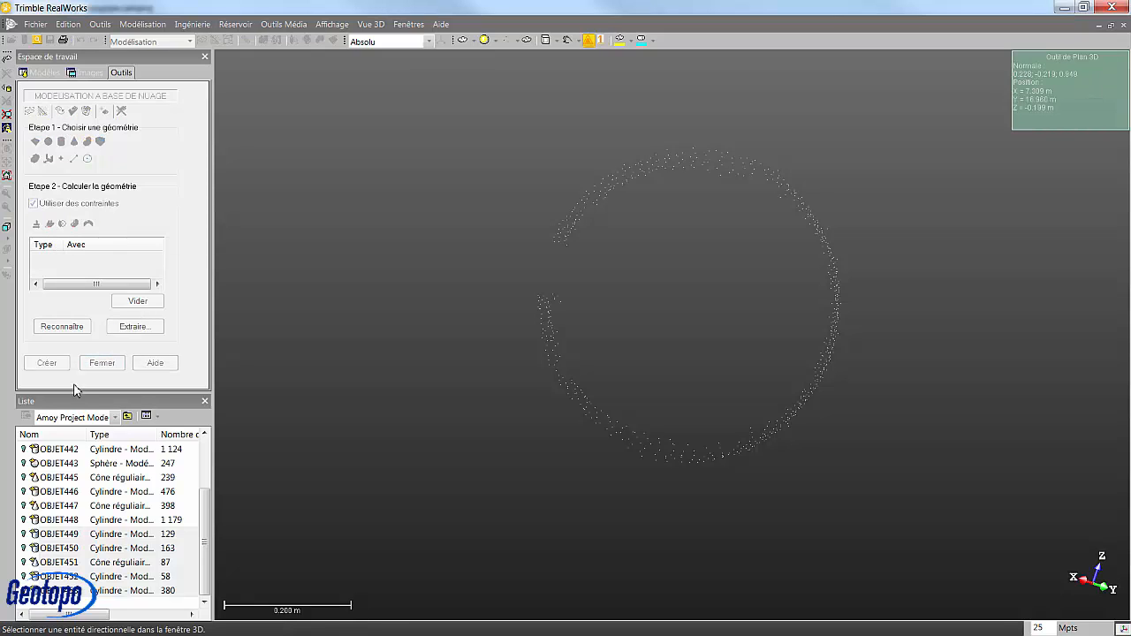
left_click(24, 576)
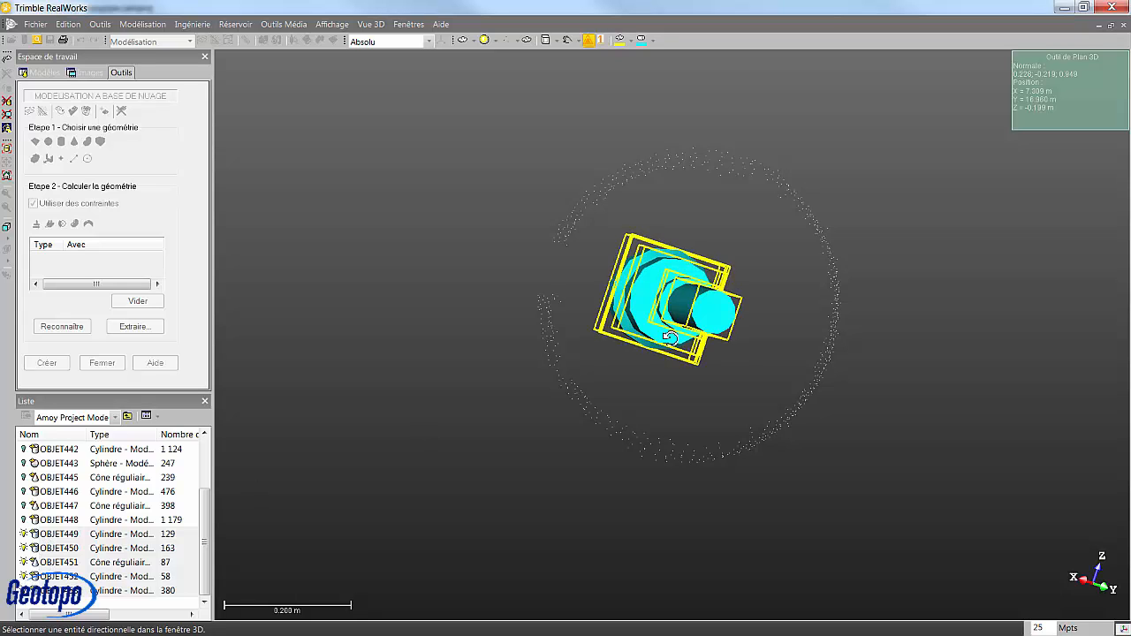
left_click_drag(668, 294, 641, 357)
scroll(560, 332, "up", 1)
scroll(604, 285, "up", 2)
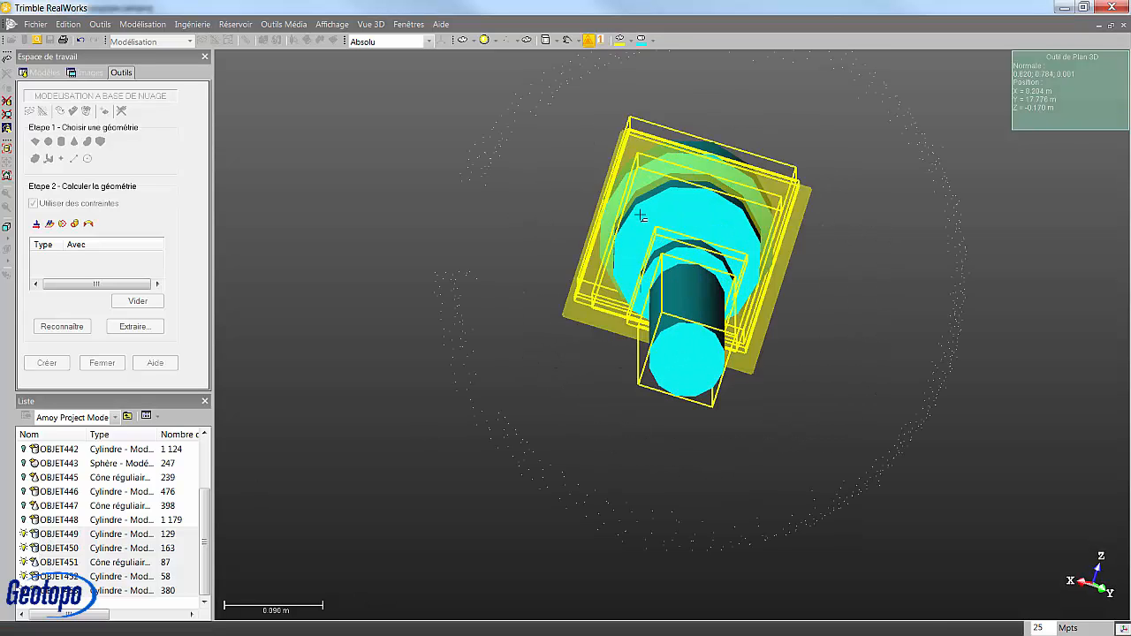
left_click(691, 217)
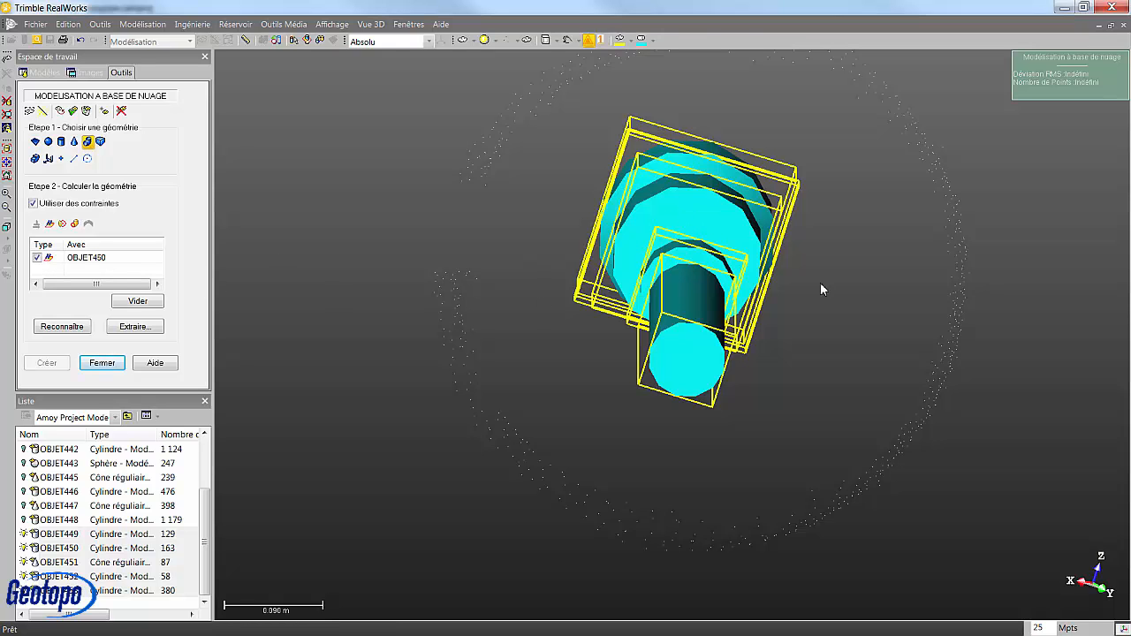
Step: Fit the constrained torus to the rim points, create it, and close the cloud-based modelling tool
left_click_drag(824, 290, 598, 327)
left_click(79, 327)
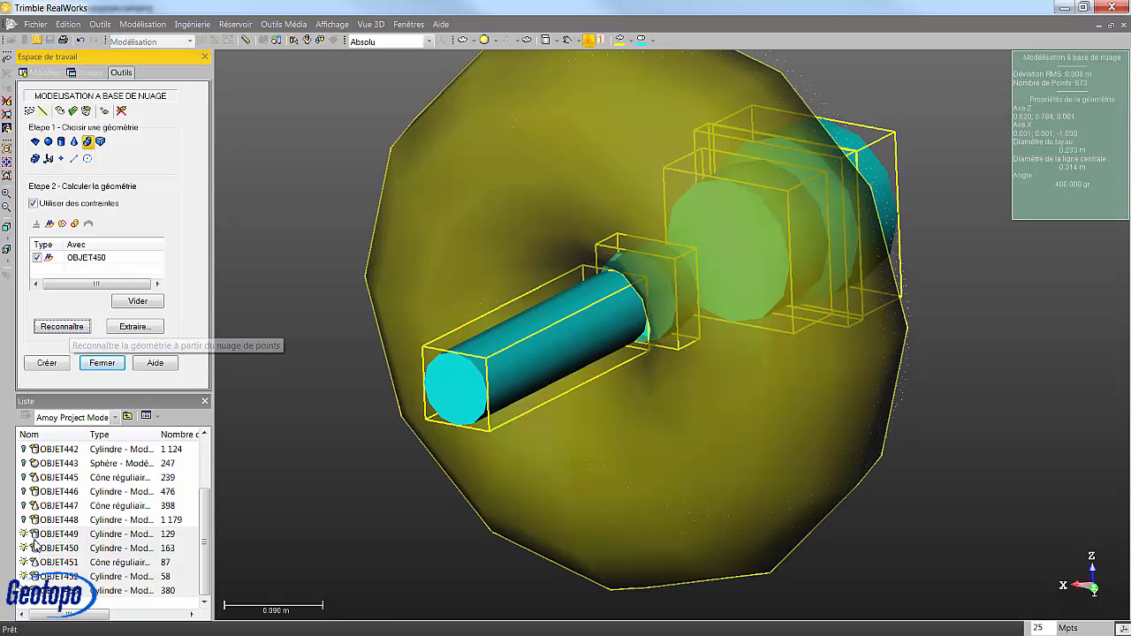
left_click_drag(420, 367, 605, 298)
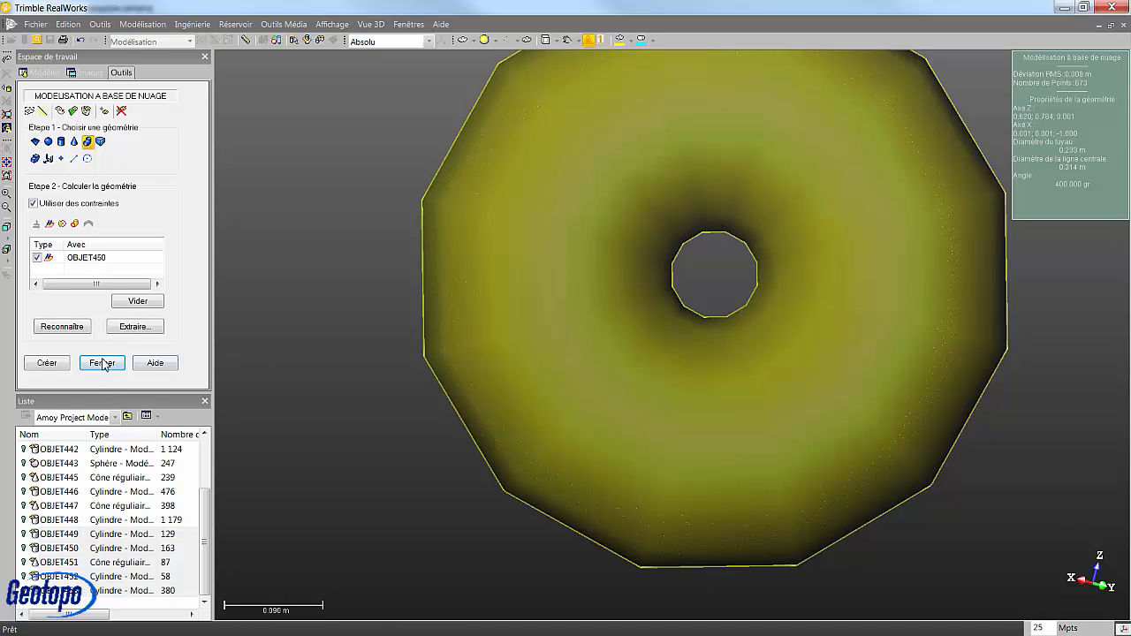
middle_click_drag(688, 292, 645, 377)
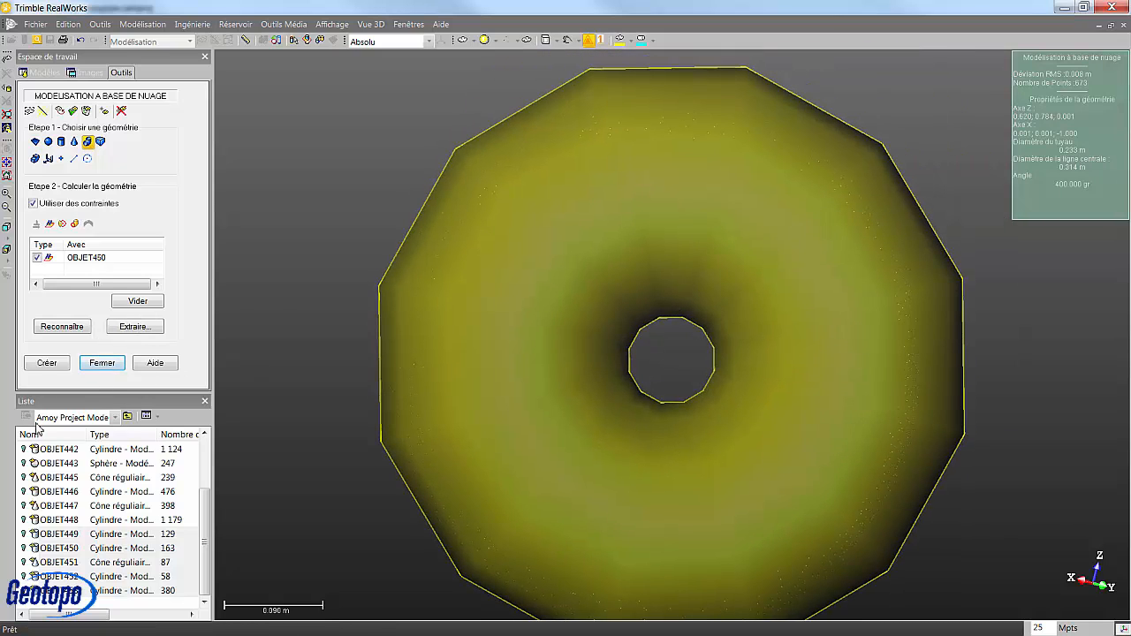
left_click(49, 367)
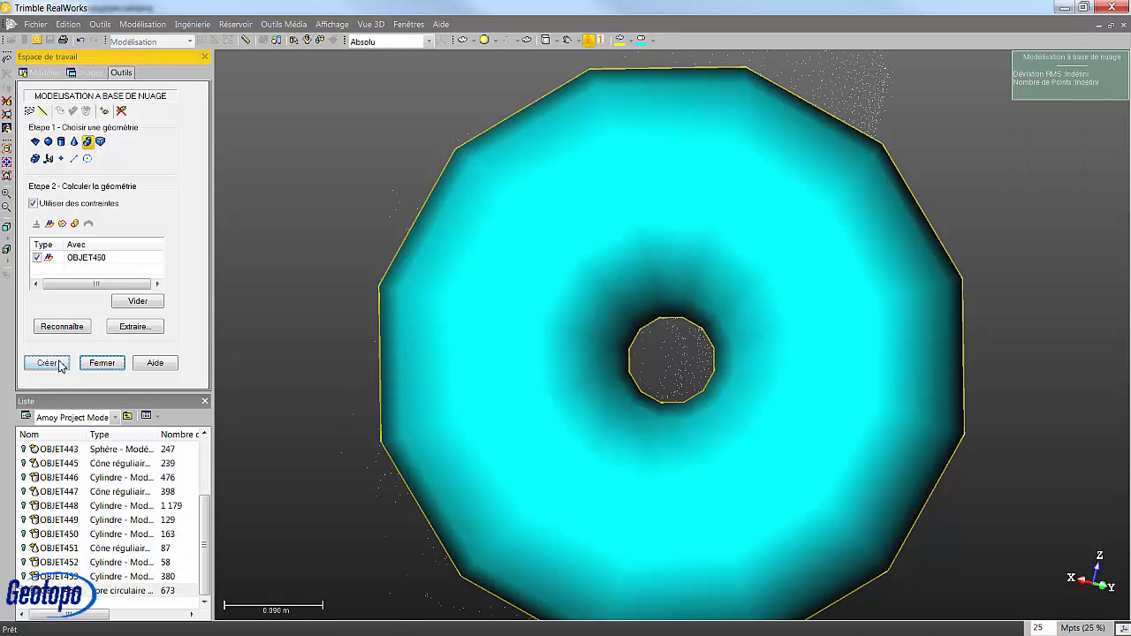
left_click(101, 363)
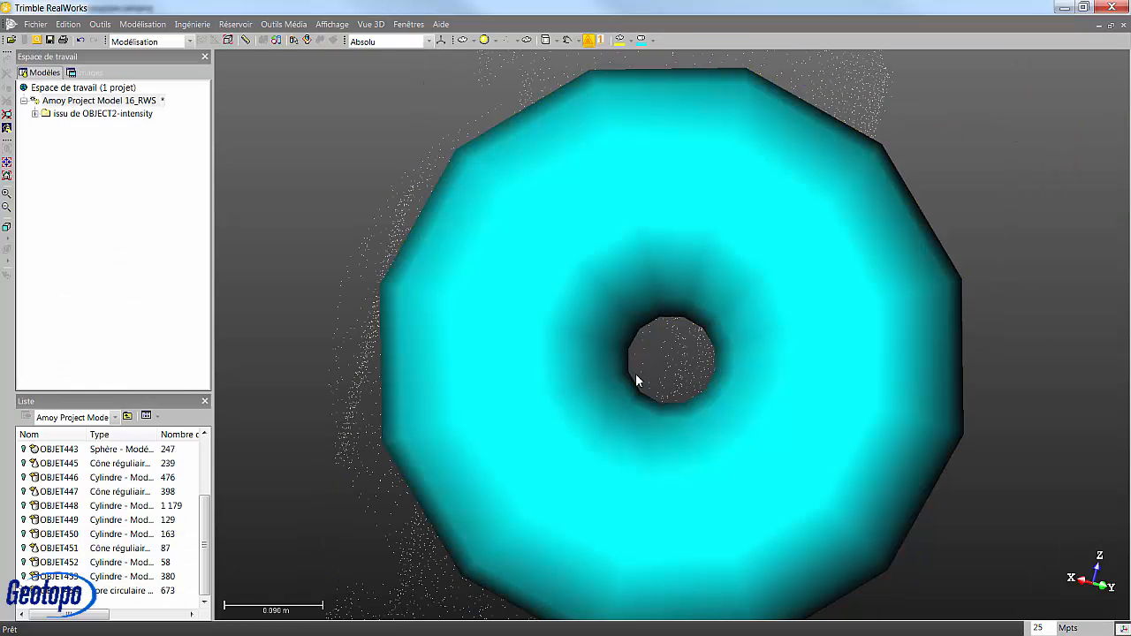
Step: Select the new handwheel torus and display its own cloud points together with its geometry
left_click(803, 378)
middle_click_drag(803, 305, 785, 306)
scroll(785, 306, "down", 3)
left_click_drag(790, 311, 403, 333)
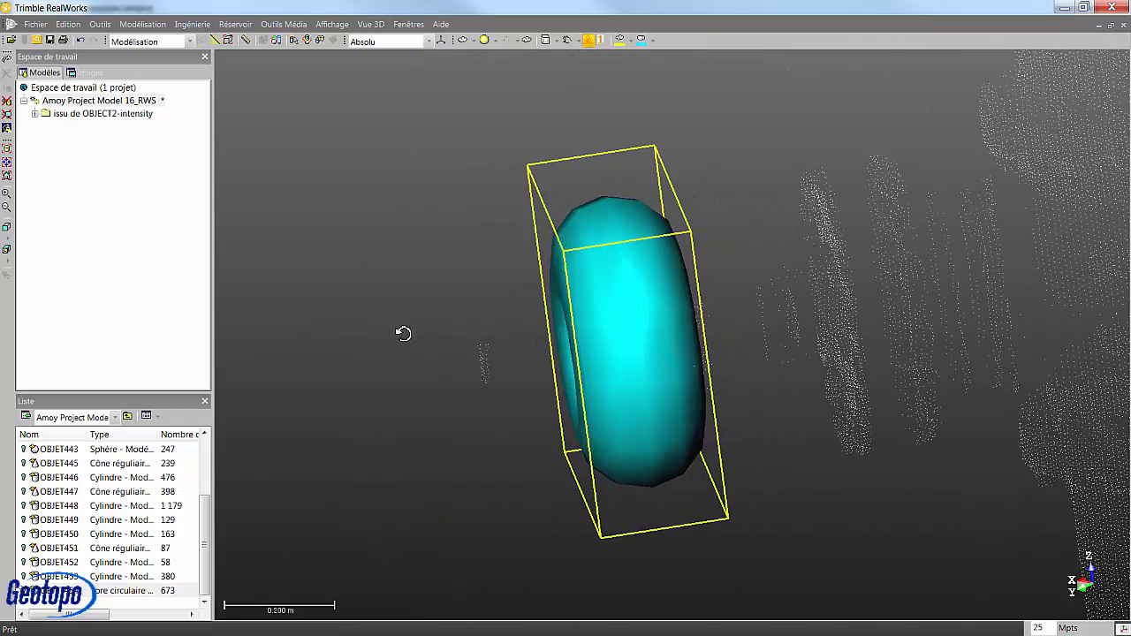
right_click(86, 597)
left_click(137, 320)
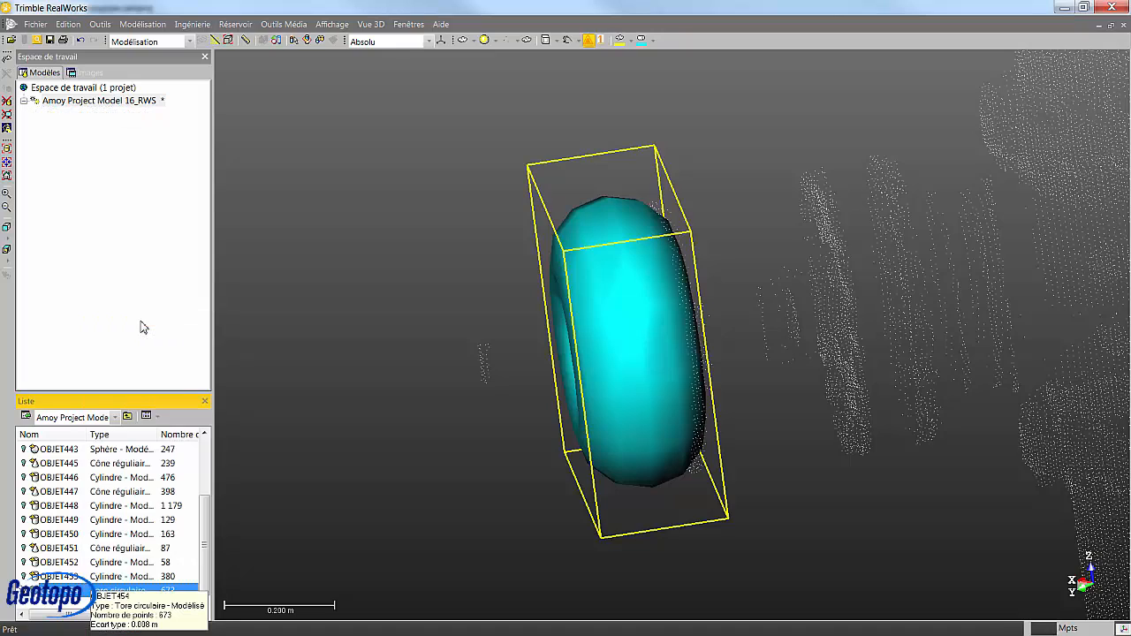
Step: Hide the remaining pieceA point cloud and view the handwheel torus face-on
left_click(51, 580)
scroll(52, 566, "up", 2)
scroll(44, 521, "down", 2)
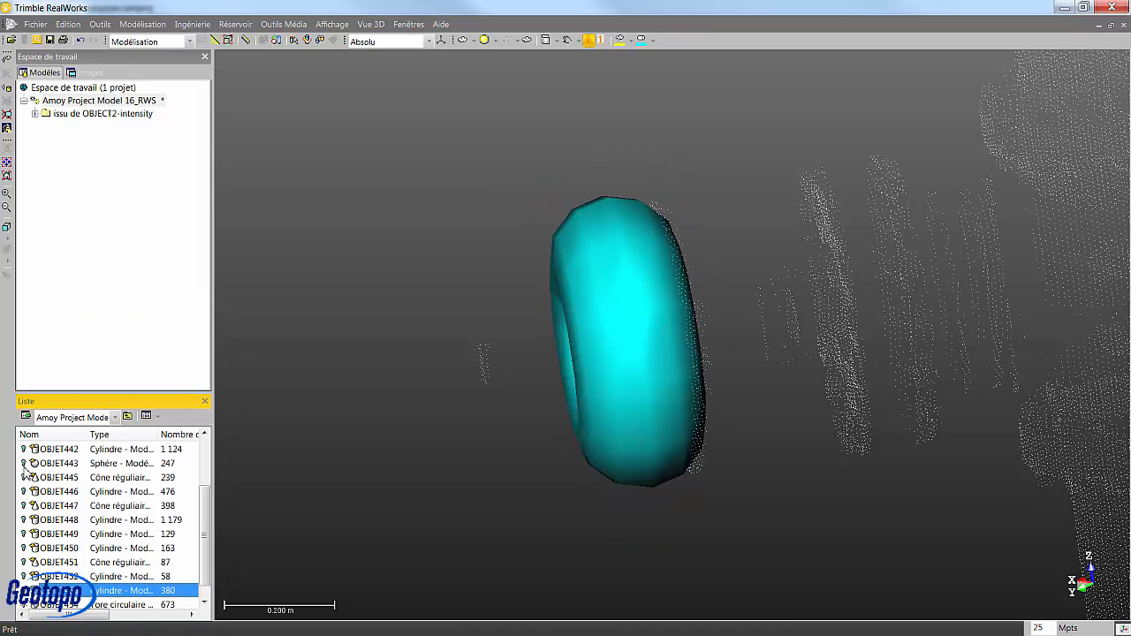
scroll(30, 477, "up", 1)
left_click(23, 449)
left_click_drag(421, 397, 799, 347)
Step: Select the handwheel torus for the Geometry Modifier and reduce its tube radius to a thin rim
left_click(759, 352)
left_click(142, 24)
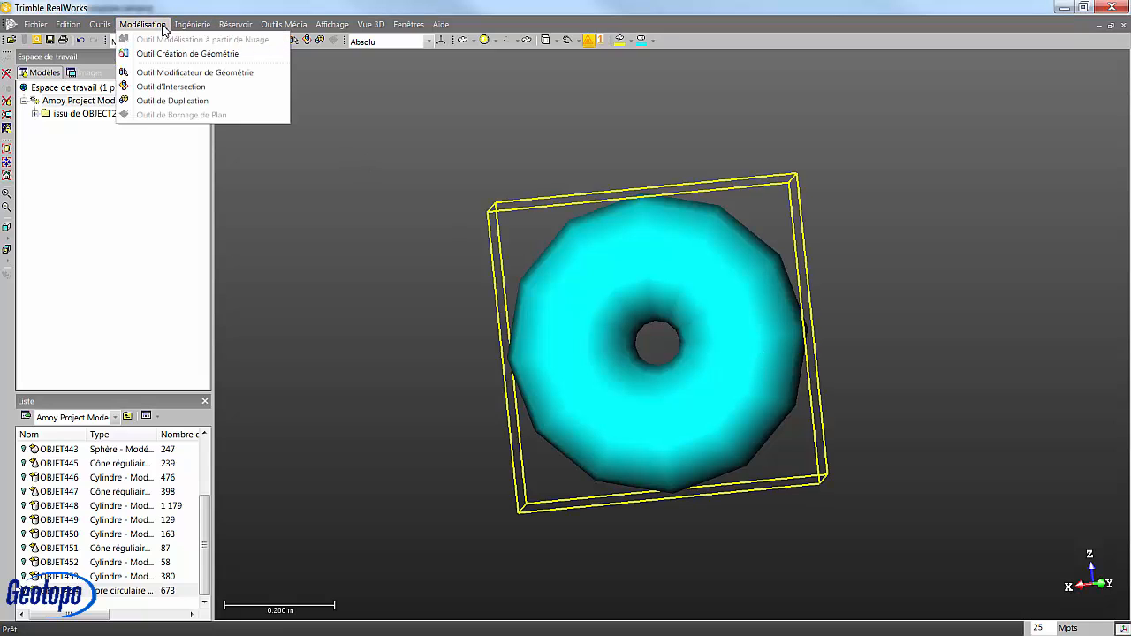
left_click(174, 73)
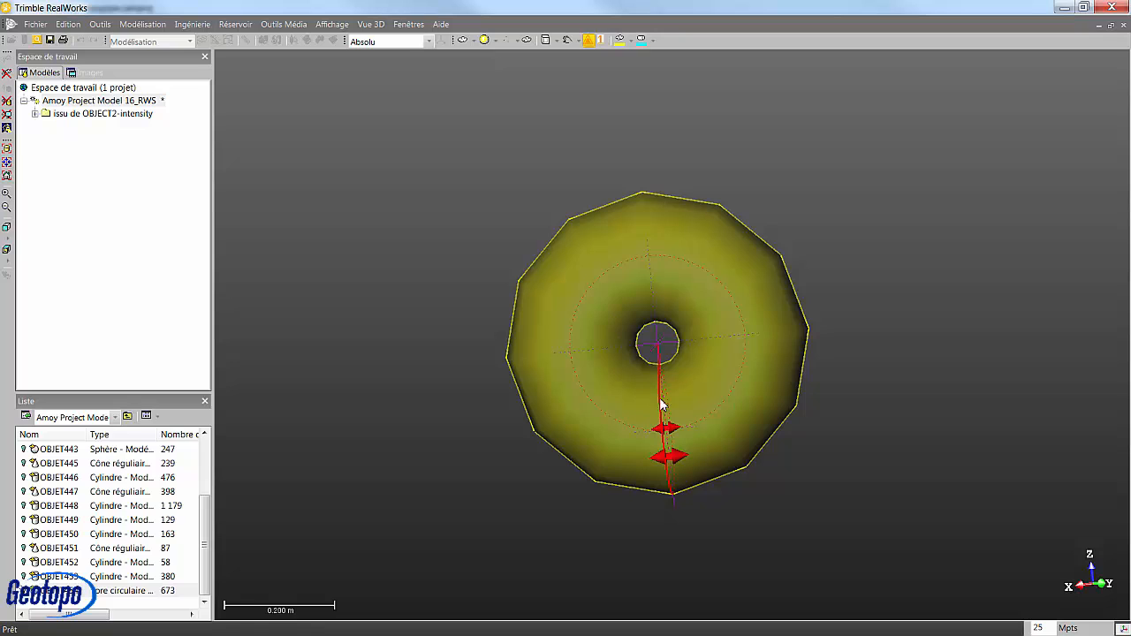
left_click_drag(659, 373, 659, 428)
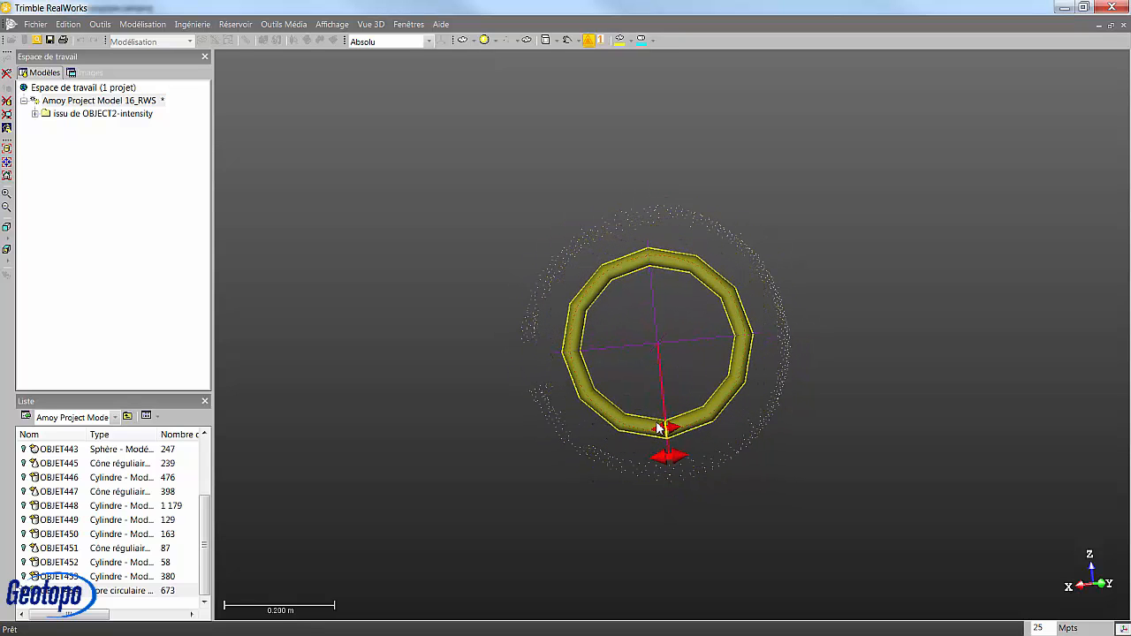
Step: Enlarge the torus's ring radius until the rim reaches the surrounding cloud points, and deselect the torus
scroll(656, 276, "up", 5)
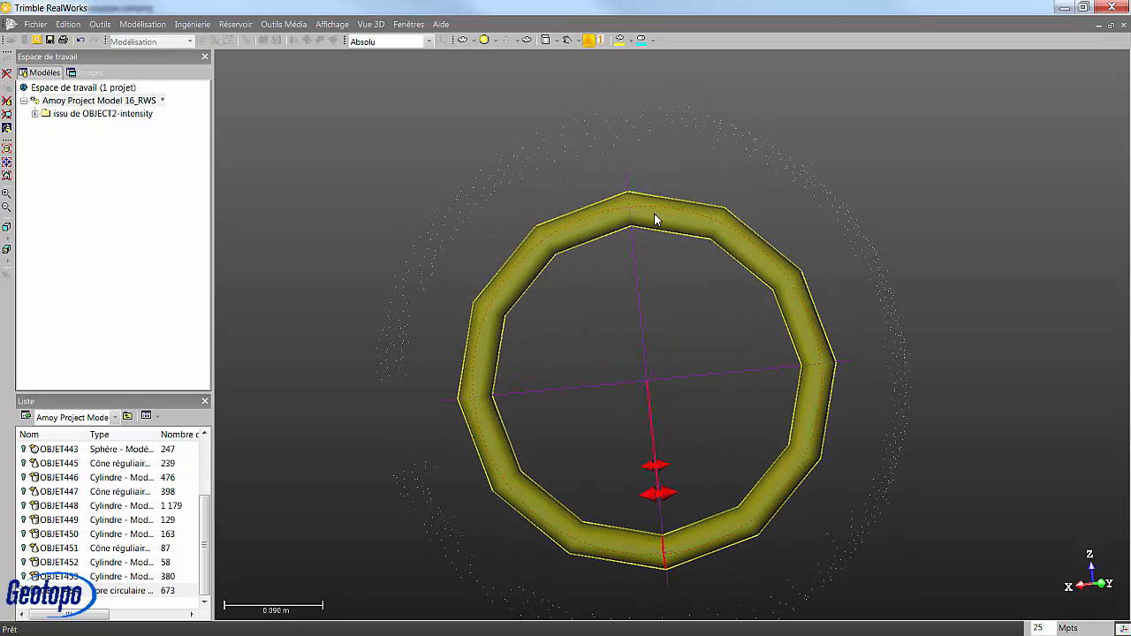
left_click_drag(652, 207, 665, 121)
middle_click_drag(653, 284, 660, 190)
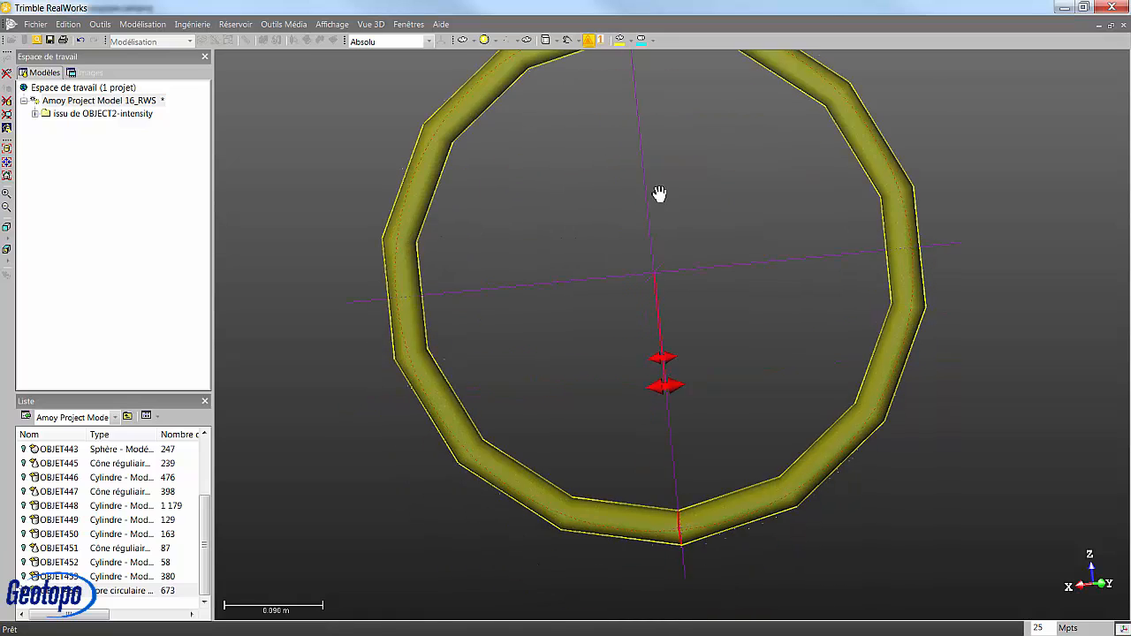
scroll(672, 205, "down", 3)
left_click(76, 607)
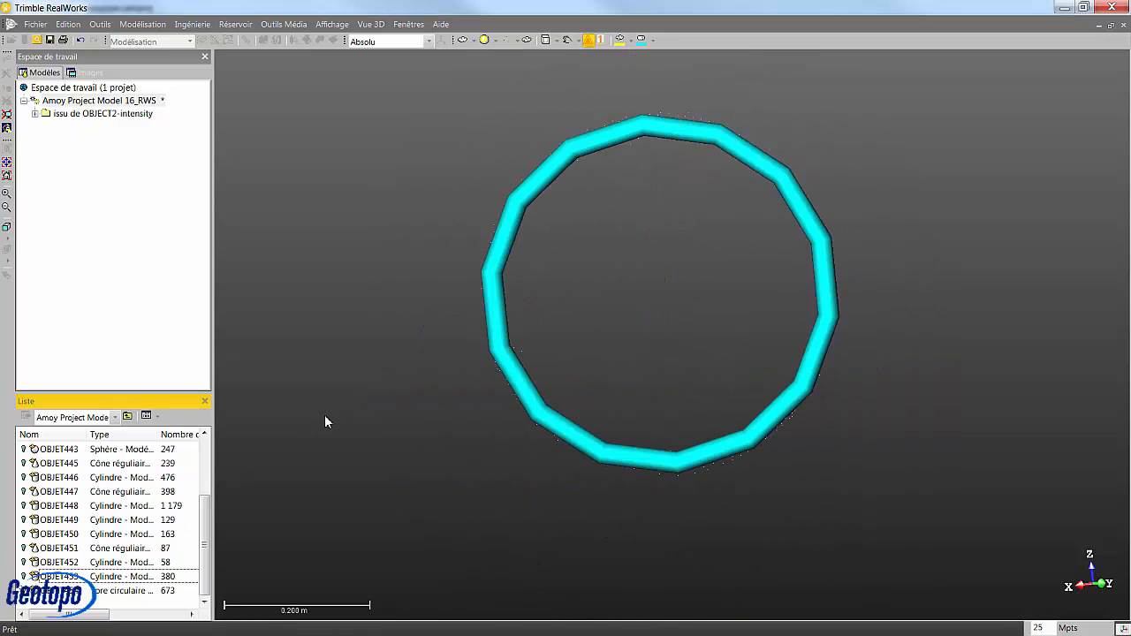
Step: Translate the handwheel torus along its own axis onto the rim points with the Geometry Modifier's 3D manipulator, and close the tool
left_click_drag(654, 327, 398, 291)
left_click_drag(760, 429, 622, 309)
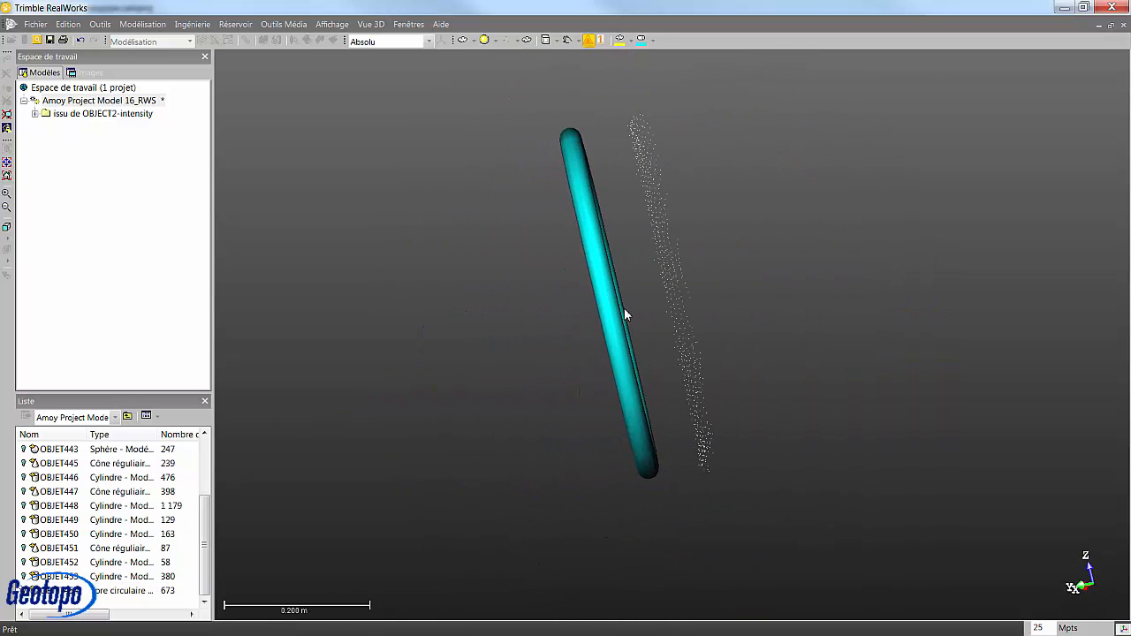
left_click(622, 309)
left_click(141, 26)
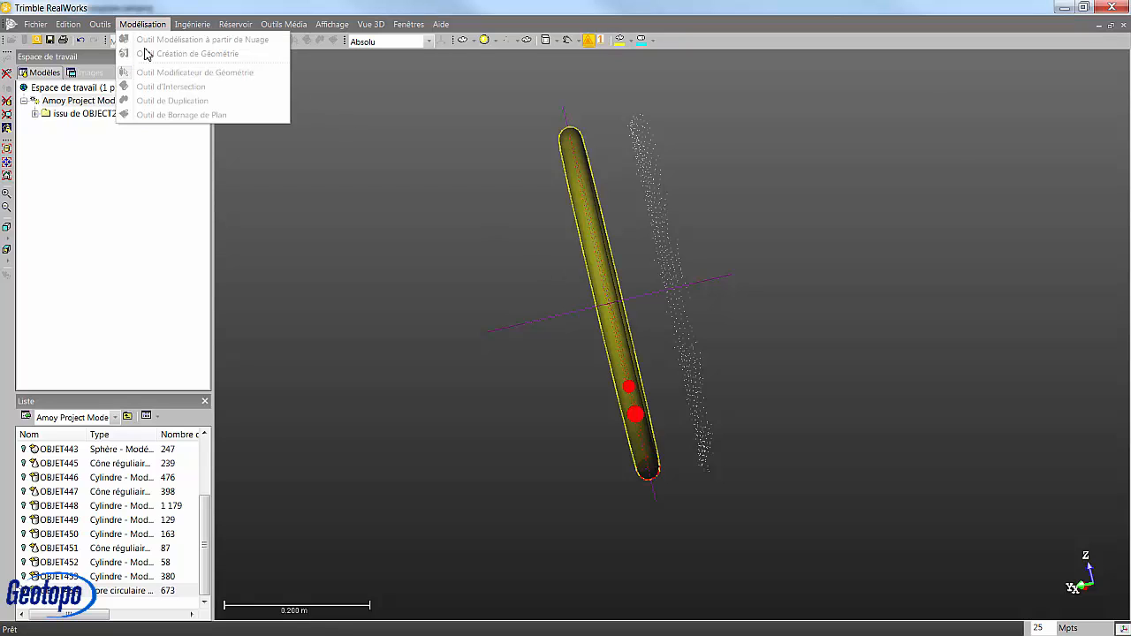
left_click(138, 25)
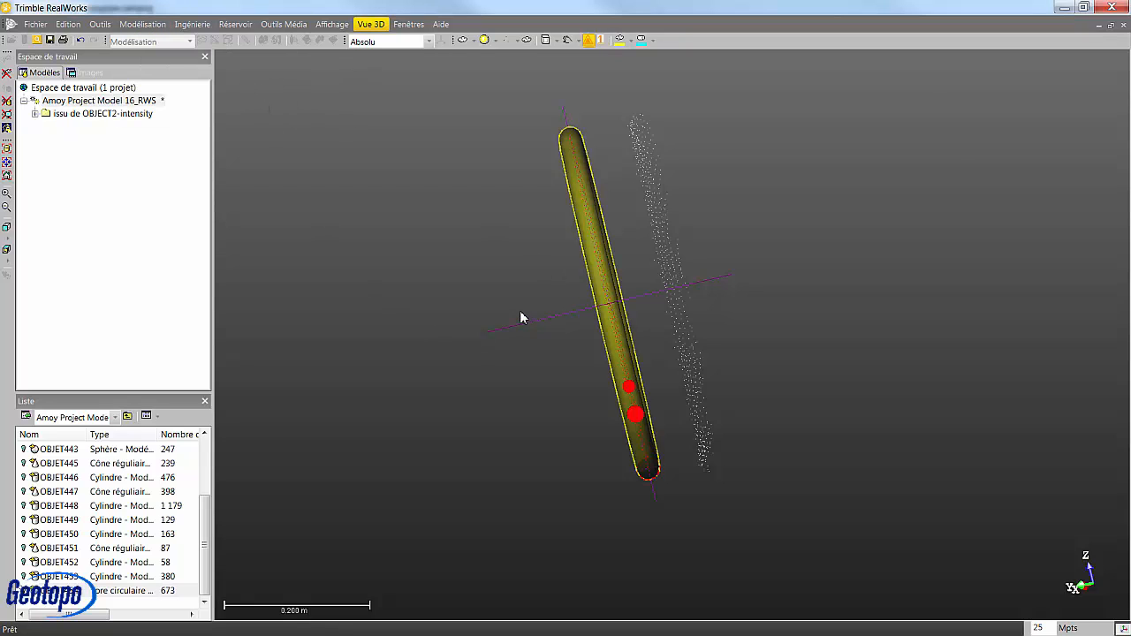
left_click_drag(401, 208, 311, 229)
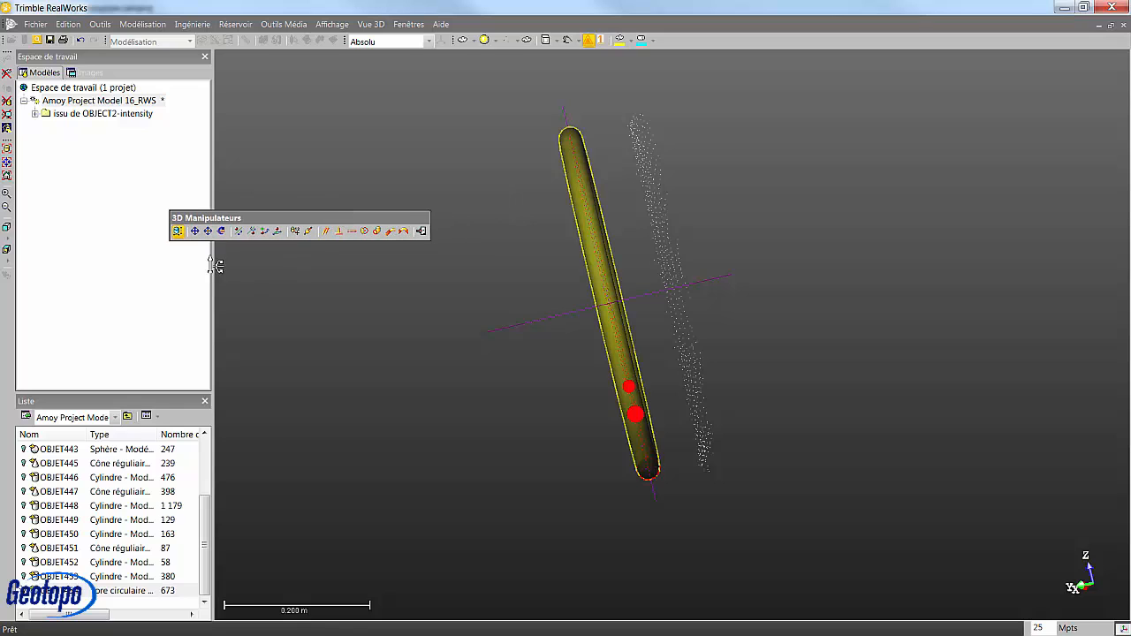
left_click(208, 232)
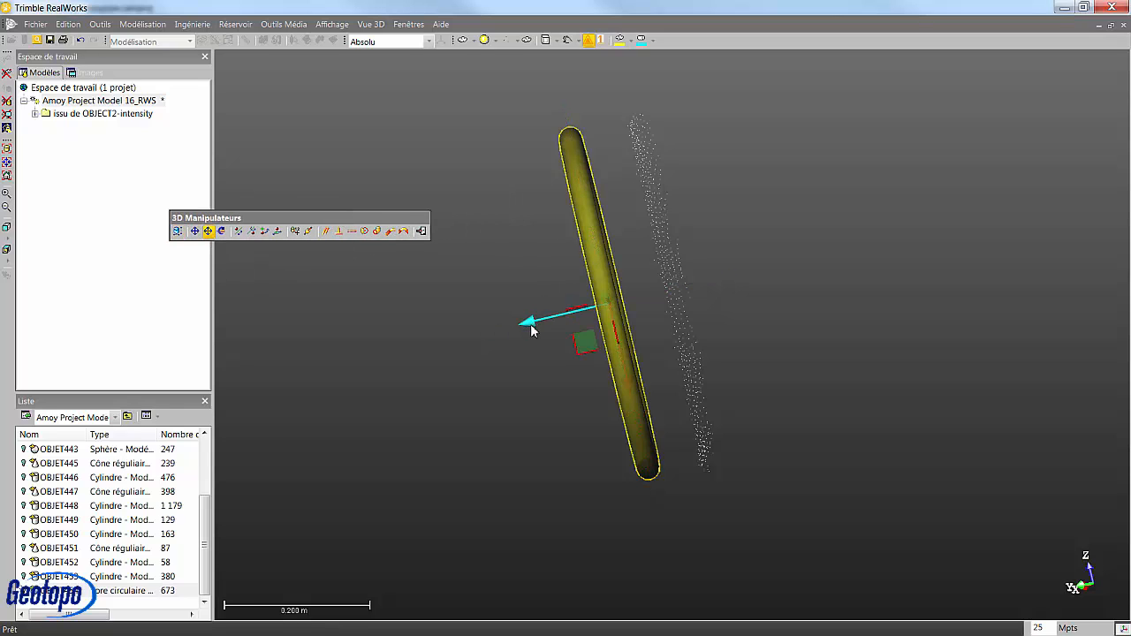
left_click_drag(531, 328, 604, 321)
left_click_drag(591, 404, 933, 366)
left_click(421, 233)
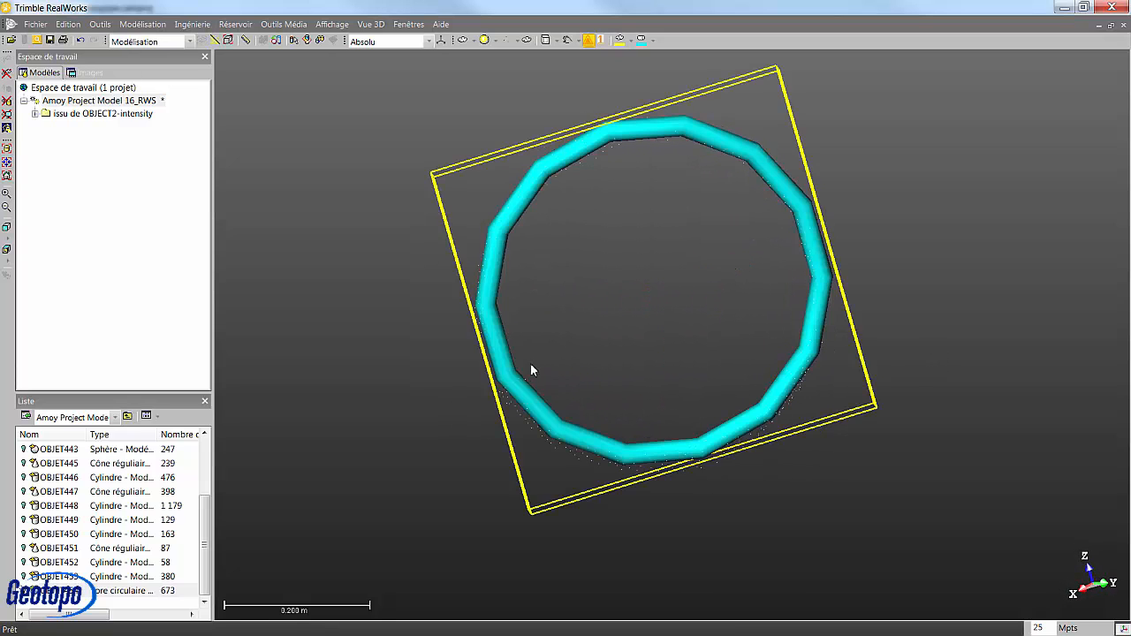
Step: Display the geometry of all modelled parts from OBJET440 onward together with the handwheel, in a side view
scroll(63, 579, "up", 2)
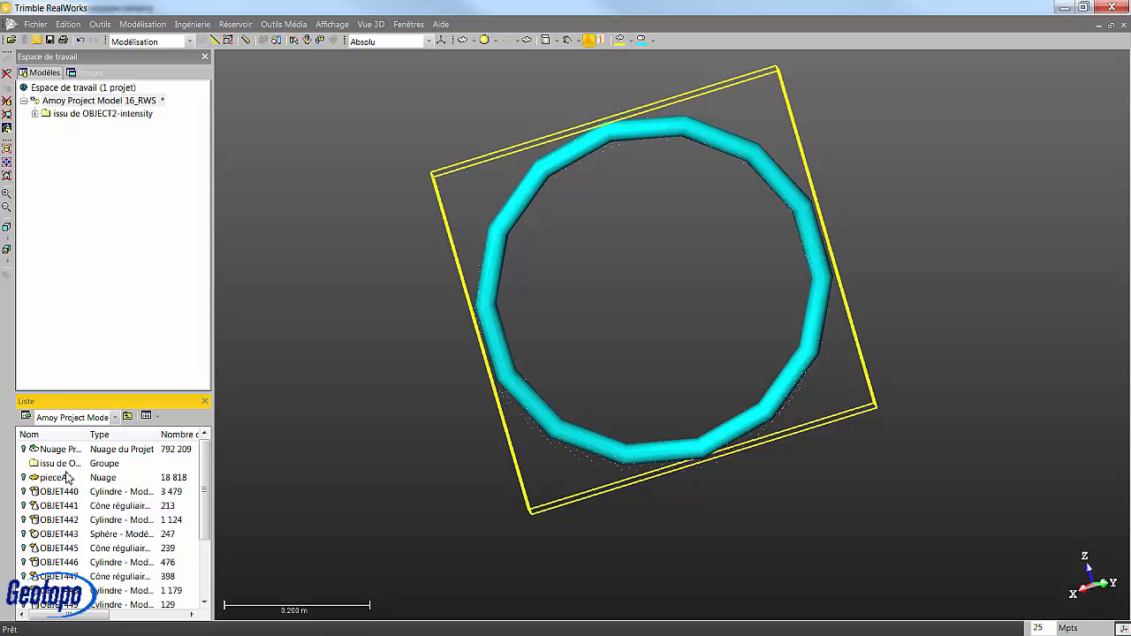
left_click(67, 491, "shift")
left_click(24, 493)
left_click(862, 319)
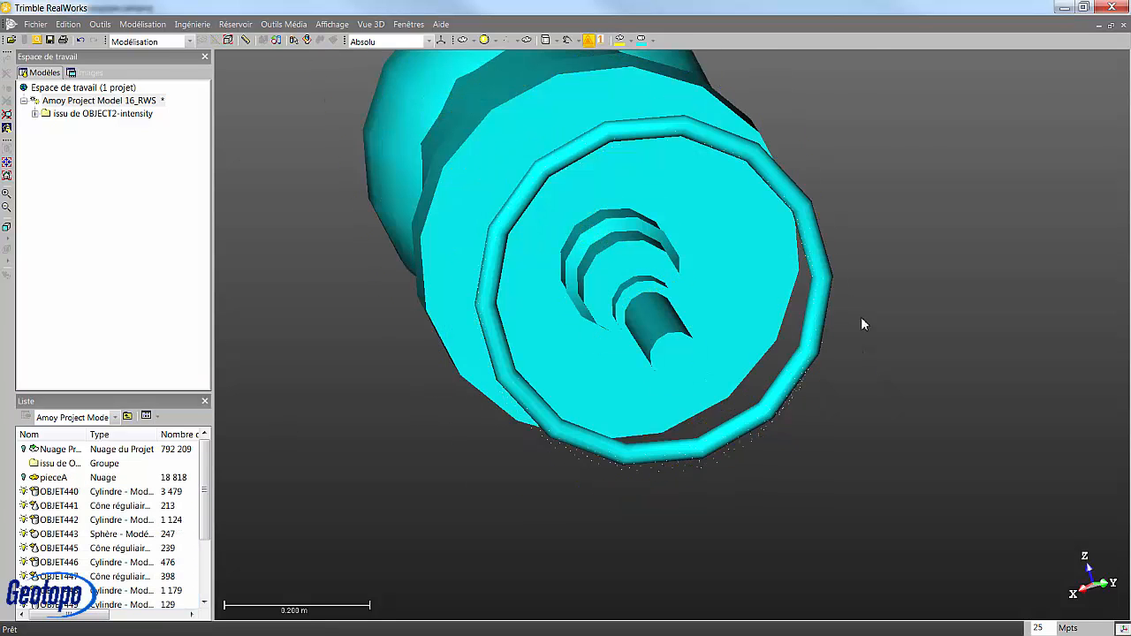
left_click_drag(864, 324, 388, 340)
scroll(814, 341, "down", 2)
middle_click_drag(912, 398, 901, 406)
left_click_drag(901, 406, 803, 412)
middle_click_drag(803, 411, 888, 326)
scroll(687, 353, "up", 2)
middle_click_drag(633, 332, 660, 369)
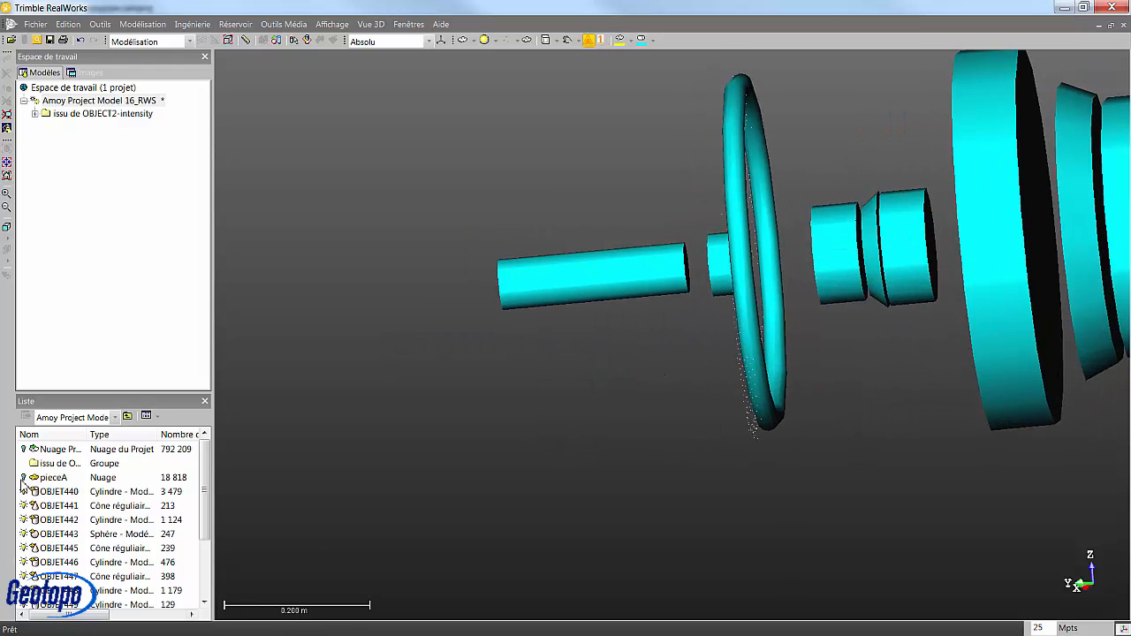
Step: Select all modelled objects from OBJET440 through the handwheel torus and display their point clouds
right_click(50, 492)
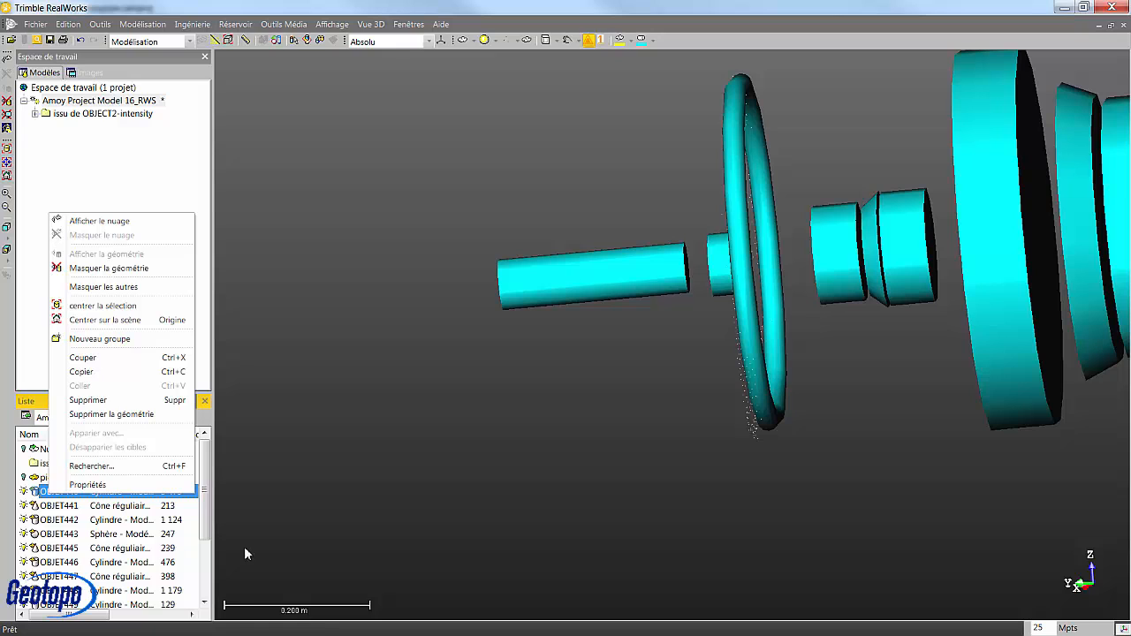
left_click_drag(206, 526, 203, 614)
left_click(83, 589, "shift")
right_click(76, 550)
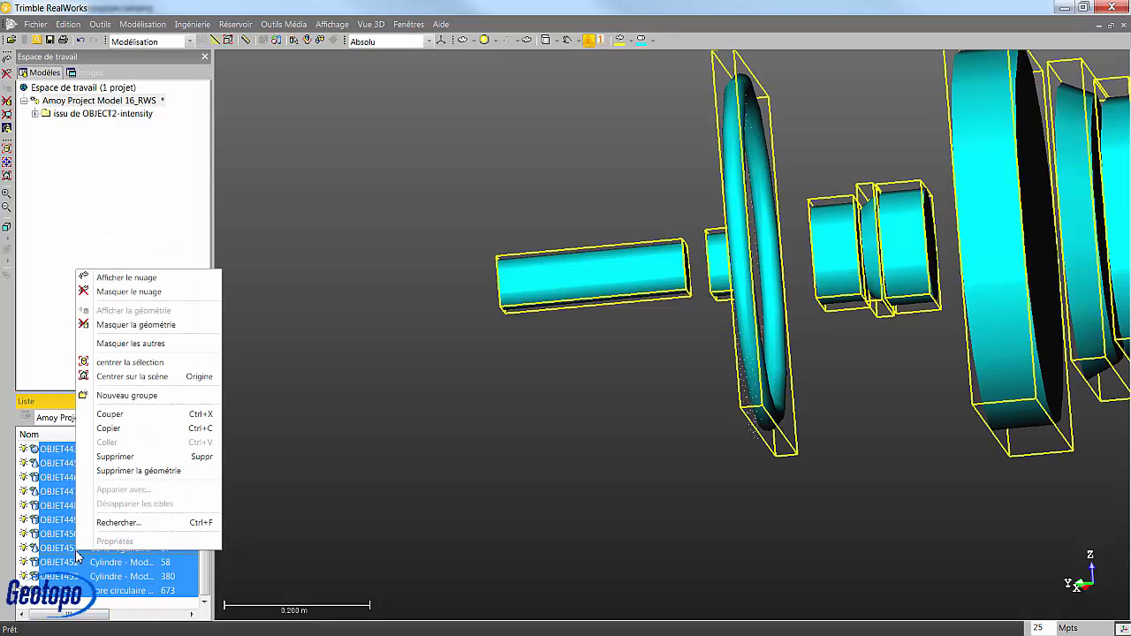
left_click(124, 278)
scroll(31, 481, "up", 1)
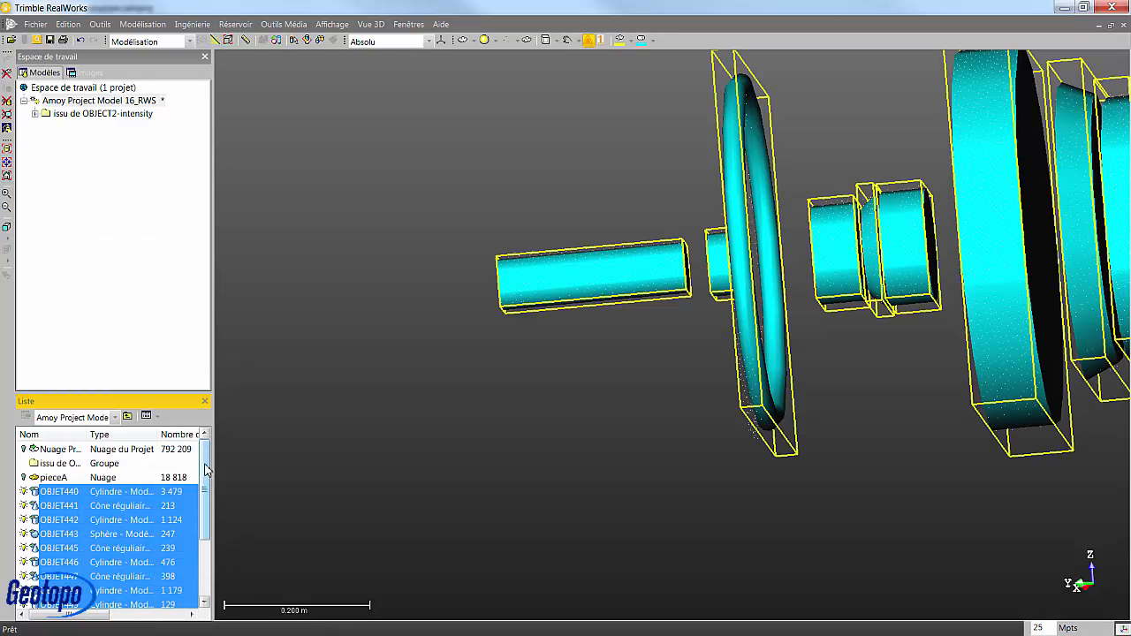
Step: Hide the geometry of the sphere OBJET443 at the end of the valve body
left_click_drag(485, 356, 722, 257)
middle_click_drag(692, 334, 665, 369)
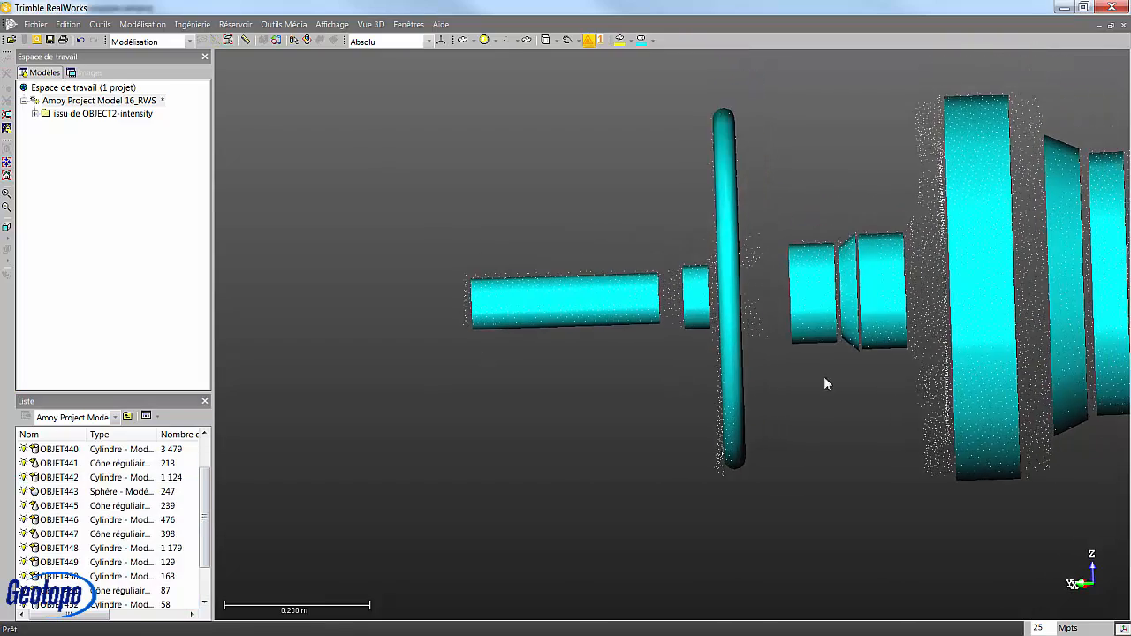
middle_click_drag(823, 378, 497, 387)
middle_click_drag(782, 340, 574, 340)
left_click(804, 304)
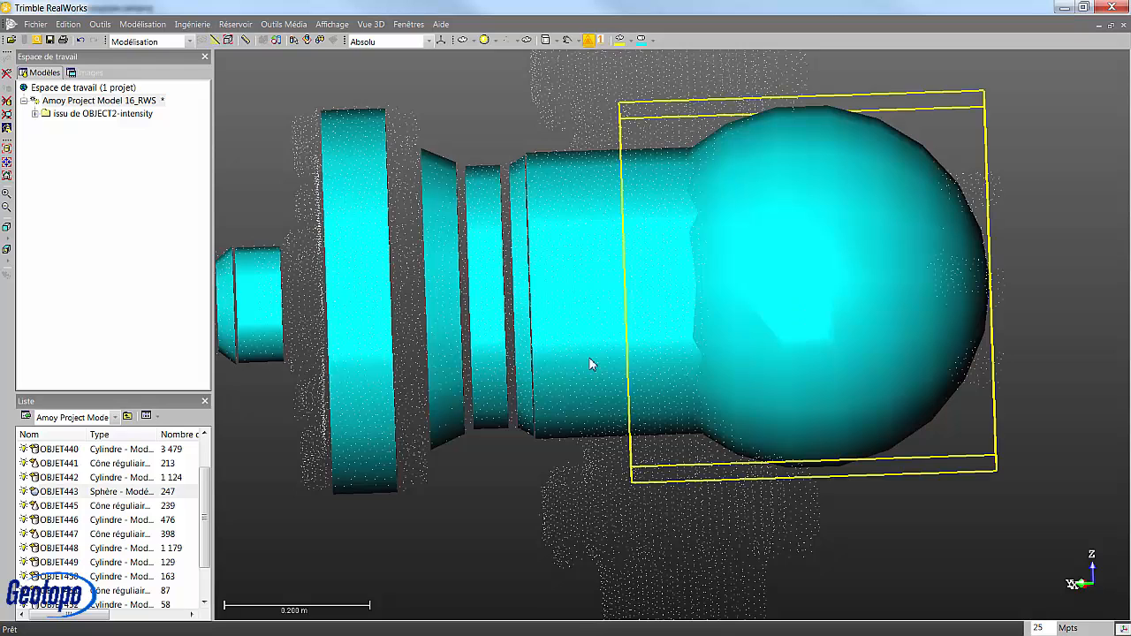
left_click(26, 491)
middle_click_drag(669, 349, 665, 389)
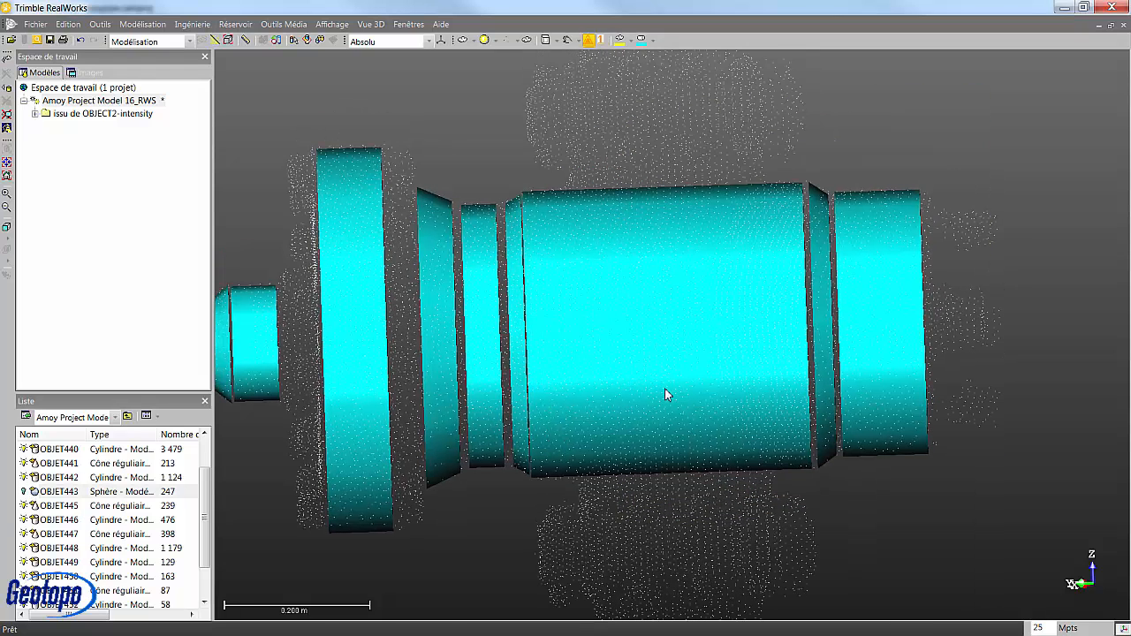
Step: Open the Intersection tool without any selection and start its chain mode
left_click(896, 295)
left_click(971, 149)
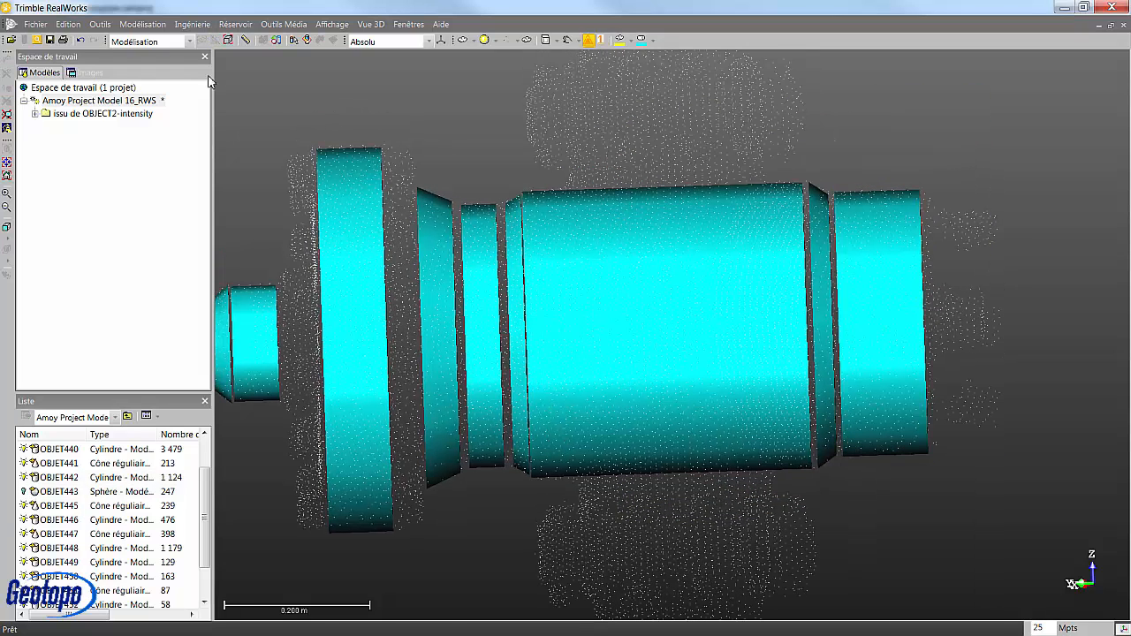
left_click(154, 26)
left_click(164, 94)
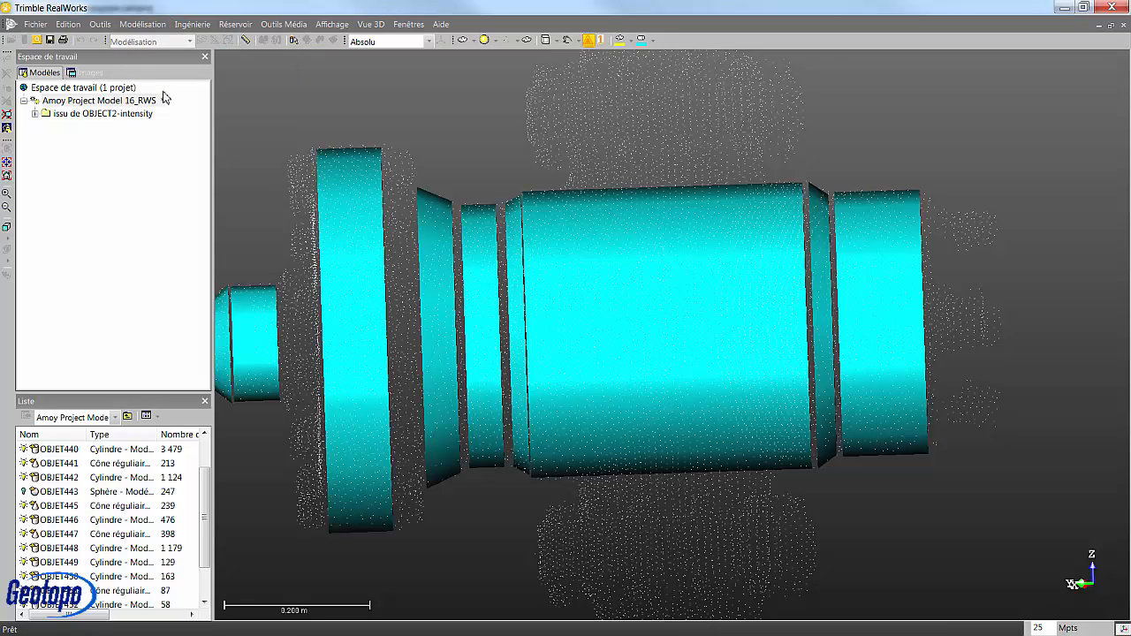
left_click_drag(0, 257, 122, 202)
left_click(125, 215)
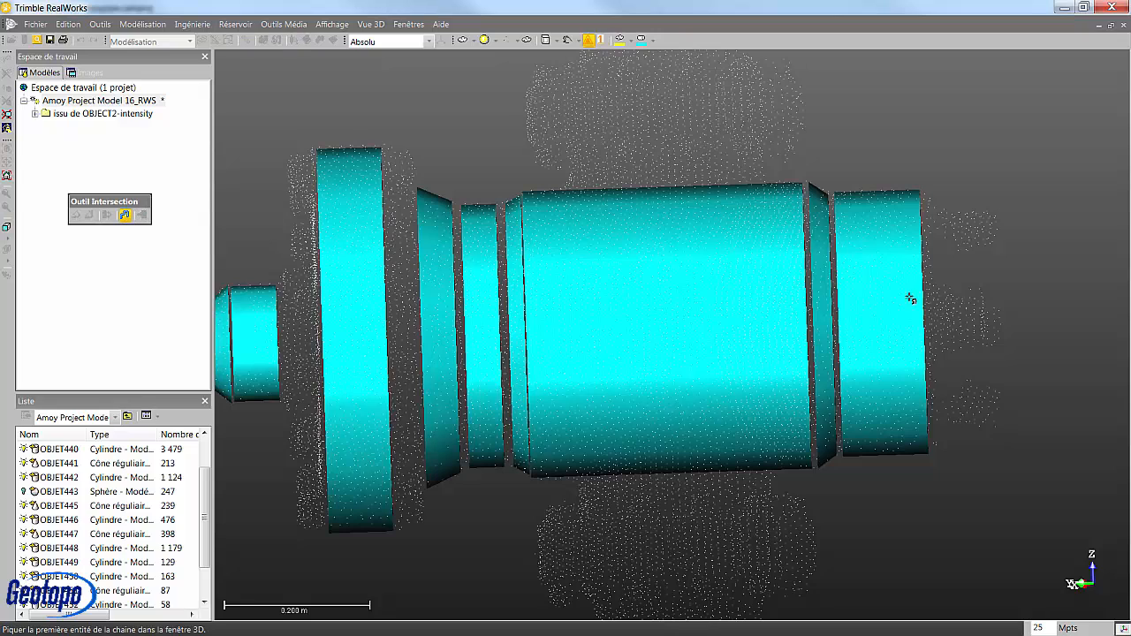
Step: Chain-intersect the valve body's adjoining cylinders and cones in order, from the far end cylinder to the large flange cylinder
left_click(915, 312)
left_click(822, 316)
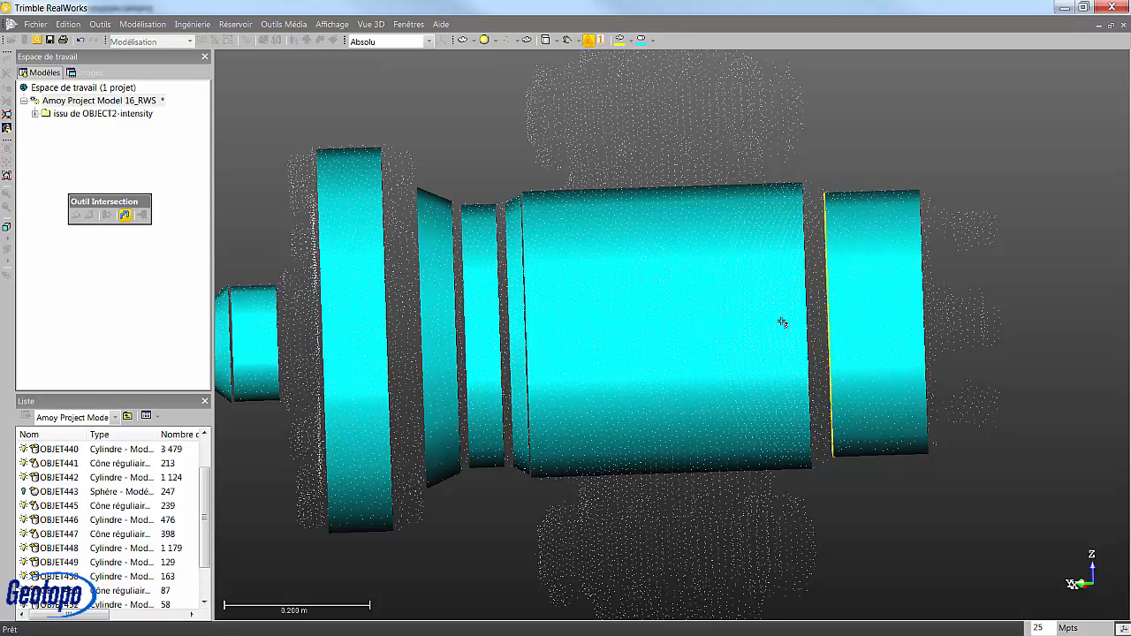
left_click(782, 322)
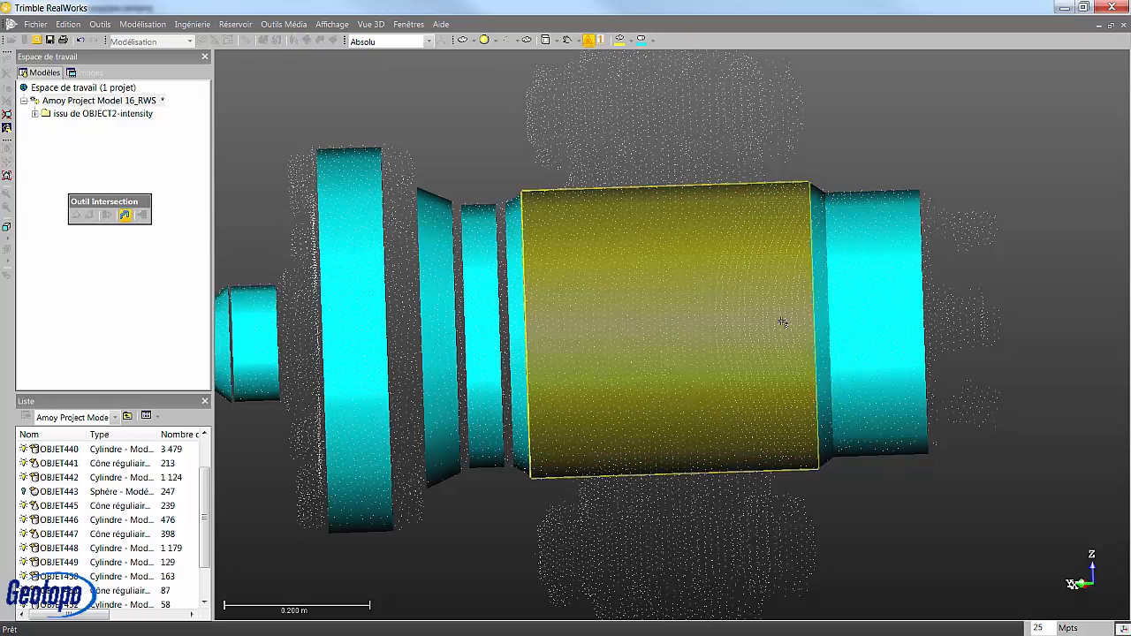
left_click(518, 315)
left_click(483, 326)
left_click(445, 339)
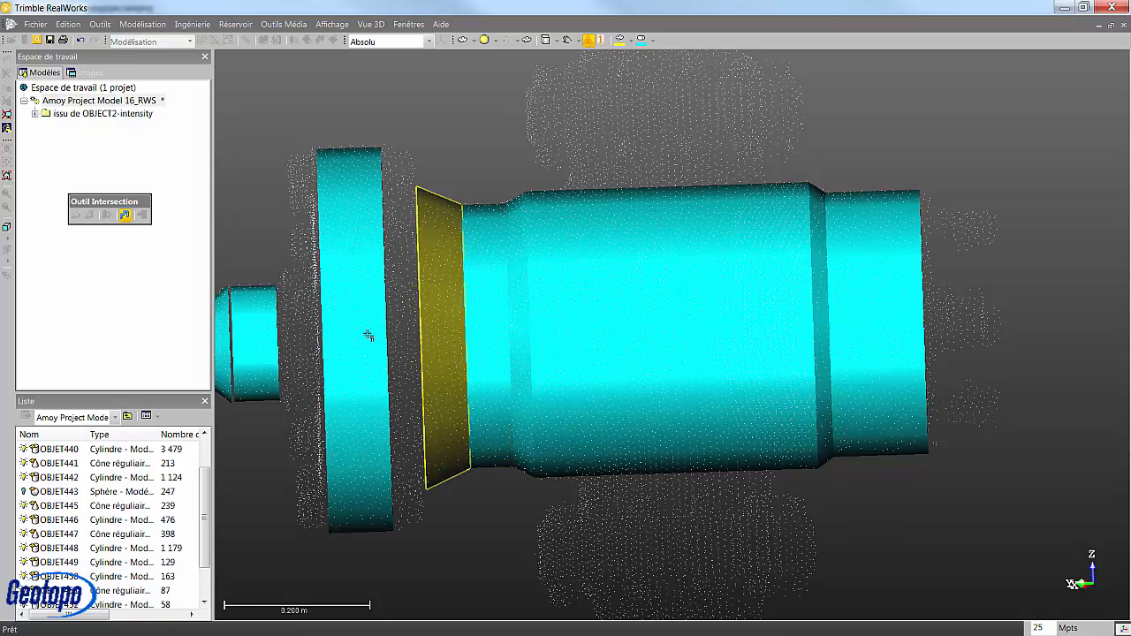
left_click(368, 336)
Step: Try to extend the intersection chain from the large flange cylinder to the neck cylinder facing it
middle_click_drag(361, 336, 509, 331)
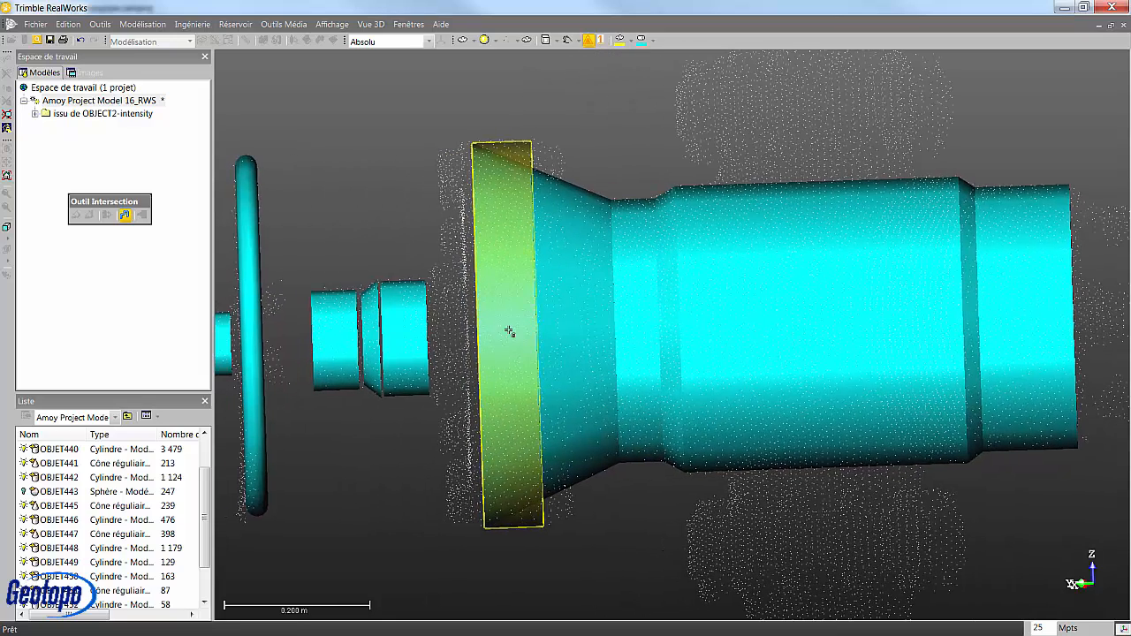
left_click(409, 364)
left_click(565, 356)
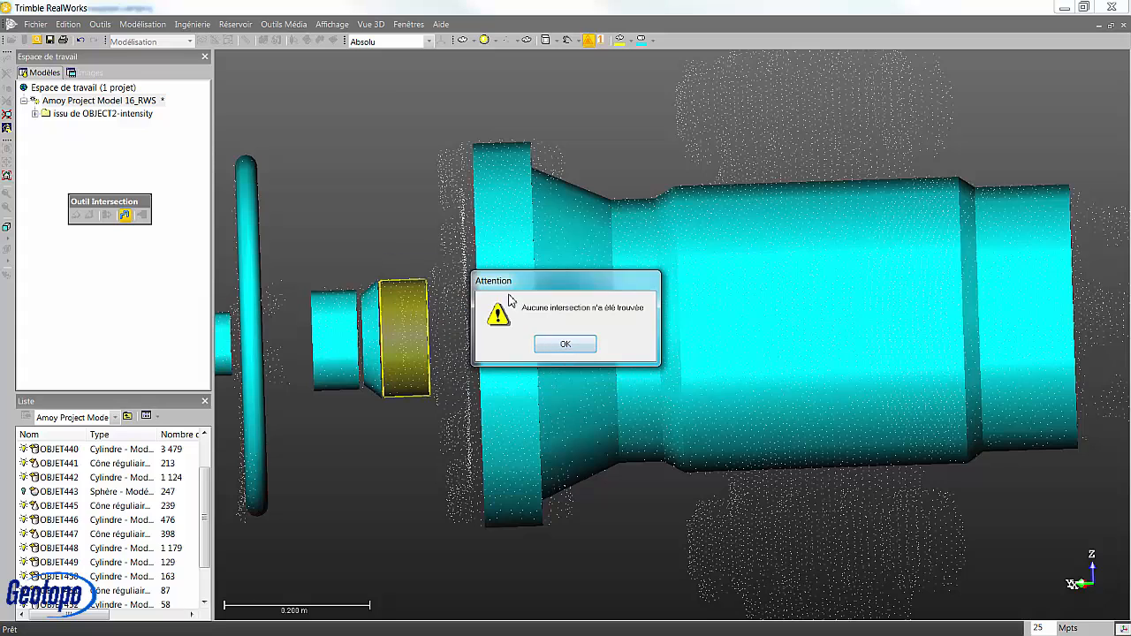
left_click(566, 345)
left_click(481, 358)
middle_click_drag(481, 358, 614, 315)
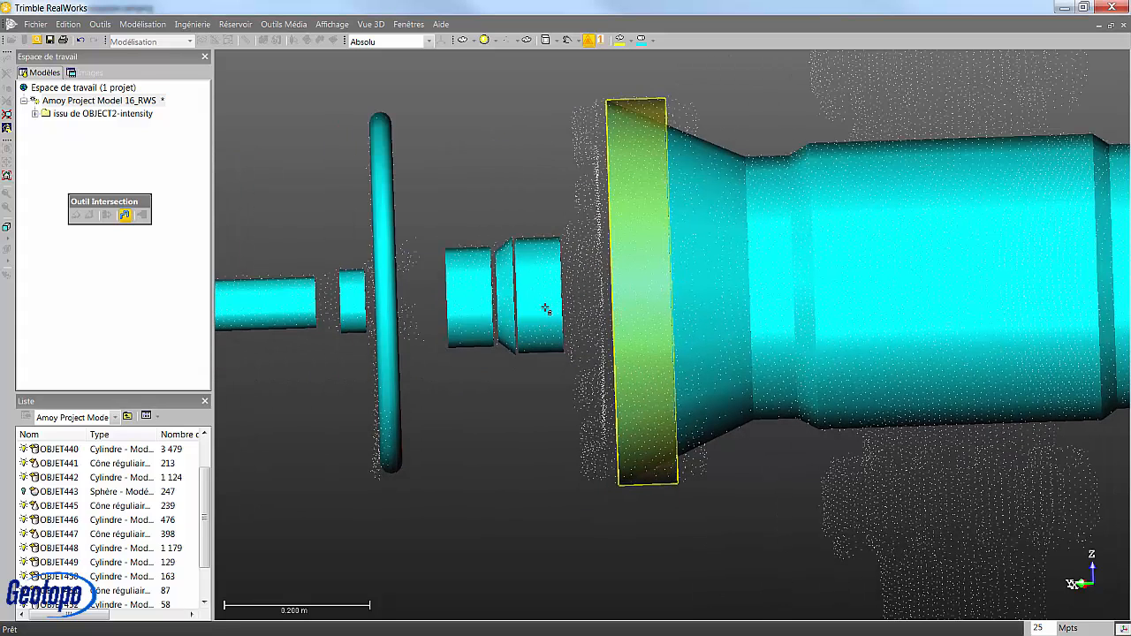
left_click(546, 309)
left_click(566, 356)
left_click(569, 352)
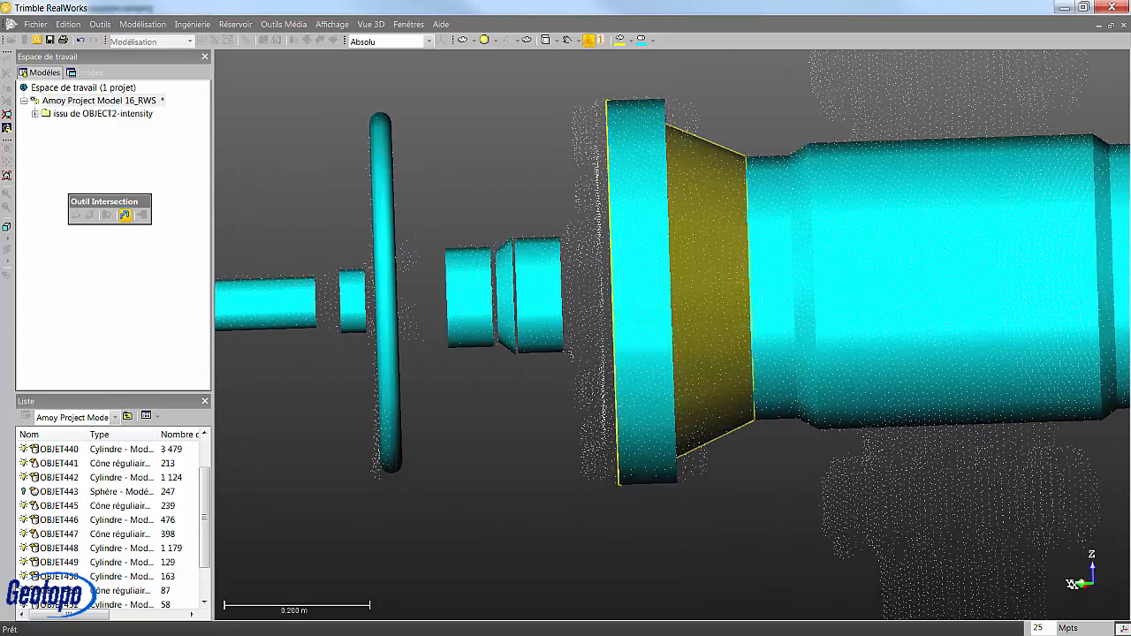
left_click(536, 189)
Step: Try to chain-intersect the neck's wider cylinder, its small cone and the narrower cylinder, and undo the last intersection
left_click(541, 298)
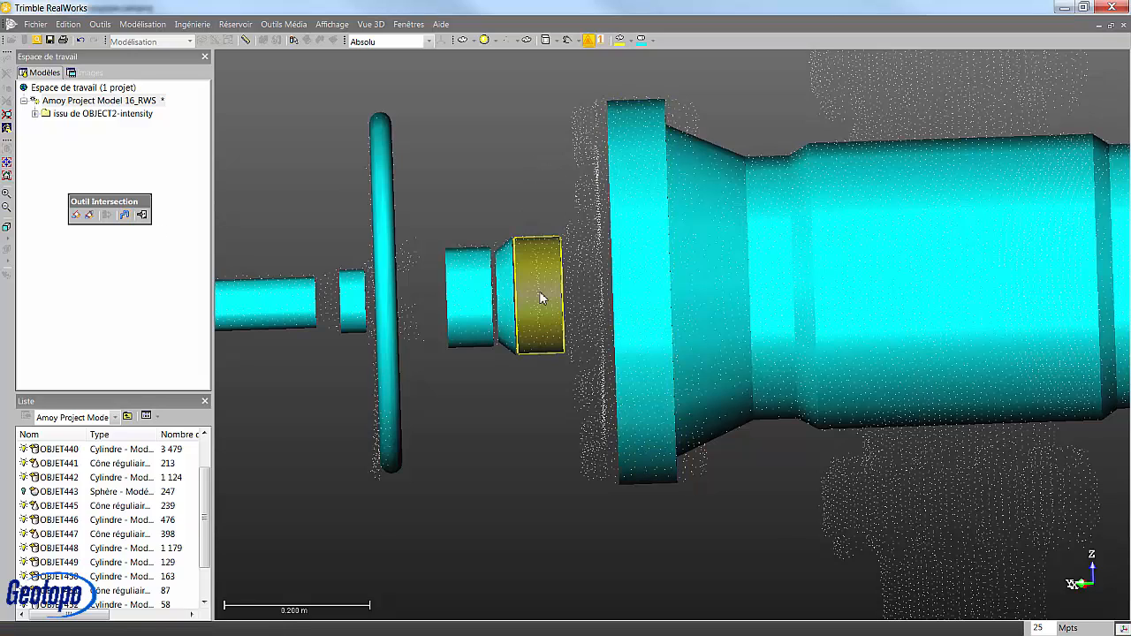
left_click(139, 216)
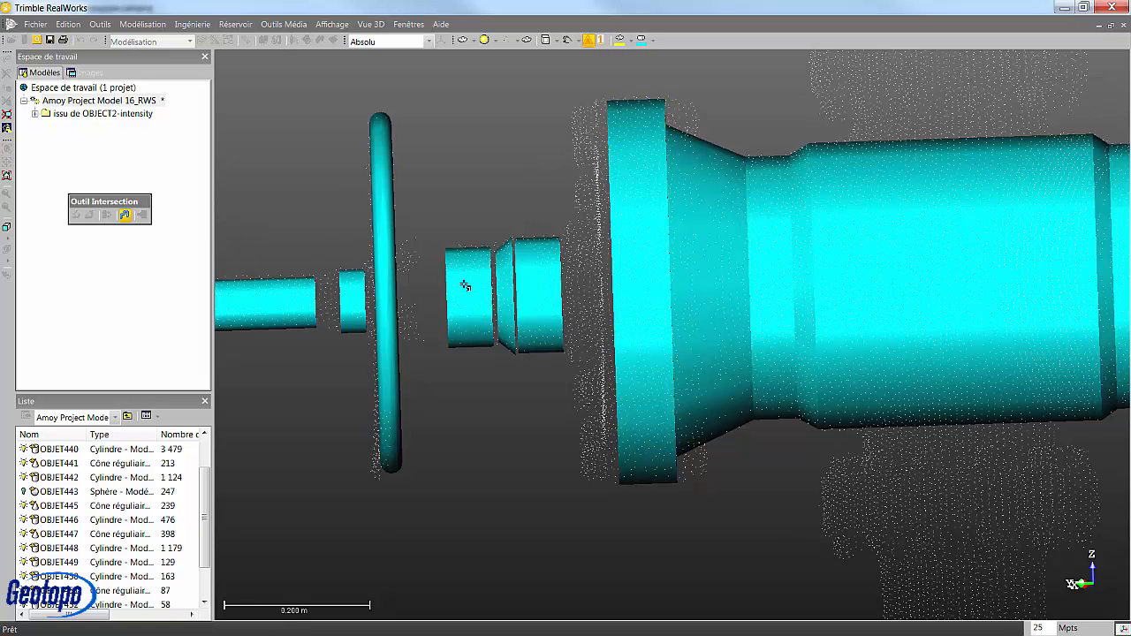
left_click(512, 292)
left_click(473, 300)
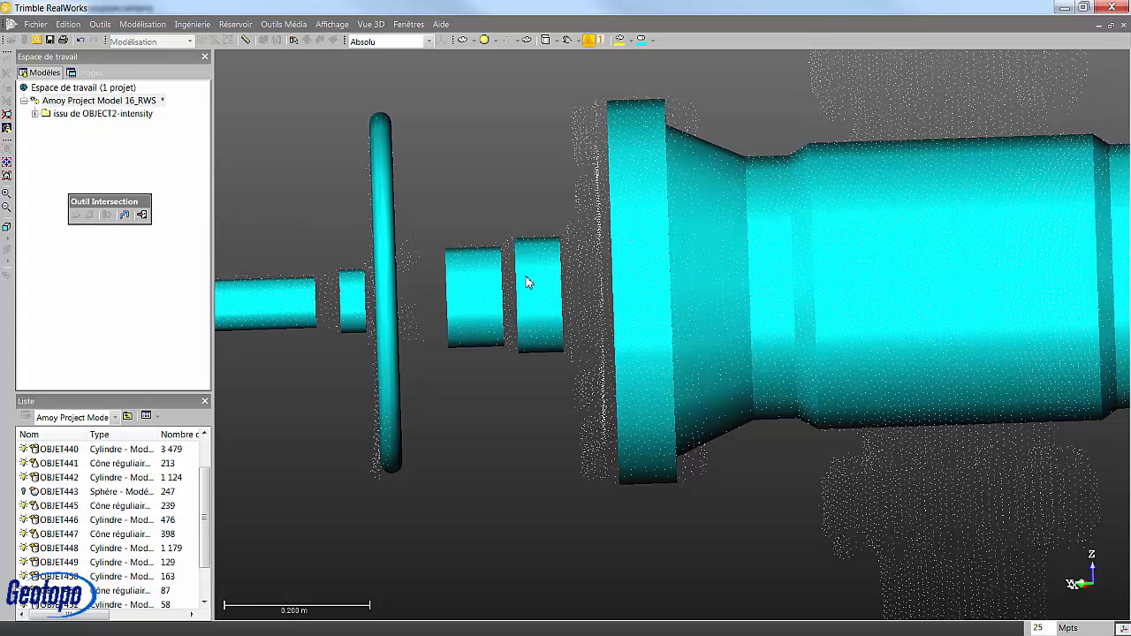
scroll(526, 296, "up", 5)
key("ctrl+z")
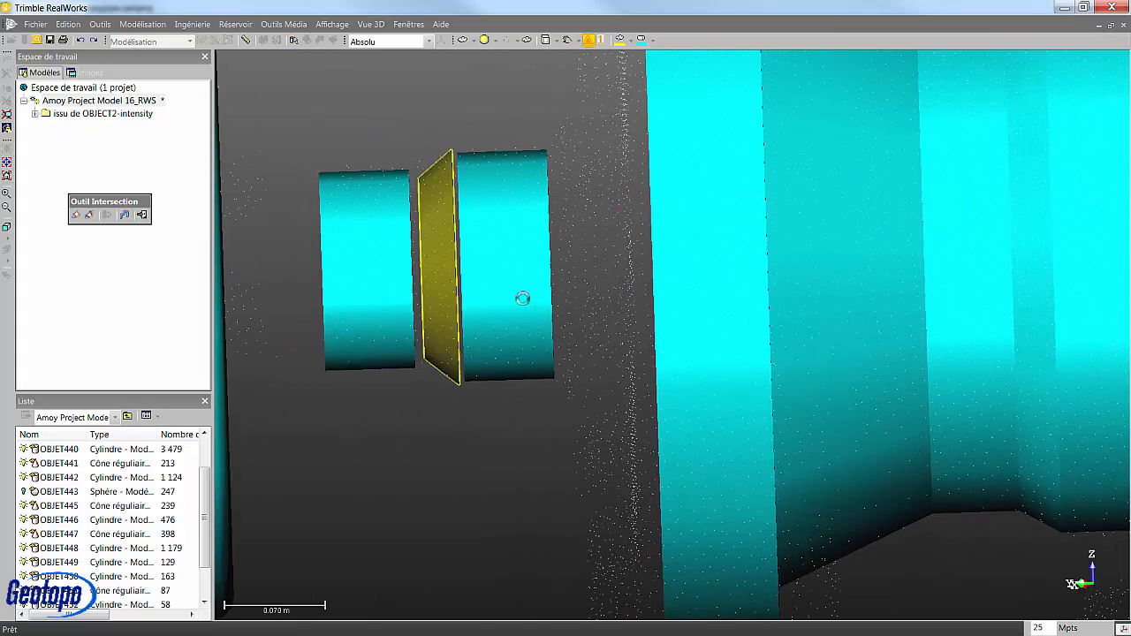
Step: Intersect the neck's wider cylinder with the small cone, and then the cone with that cylinder, using single intersections
left_click(478, 270)
middle_click_drag(507, 266, 579, 286)
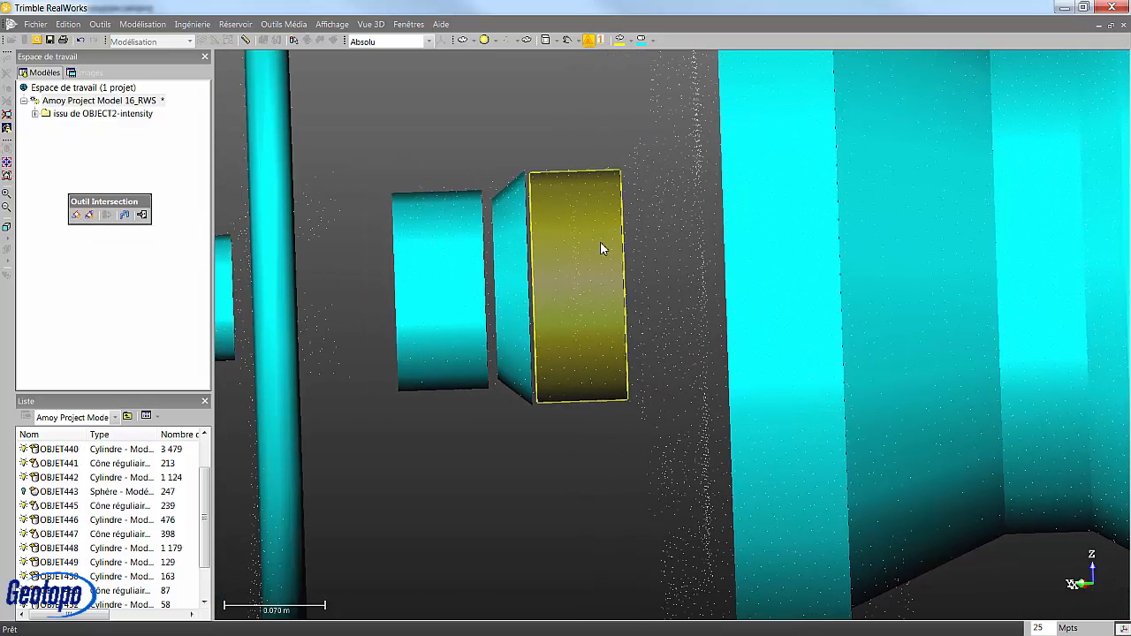
left_click(78, 217)
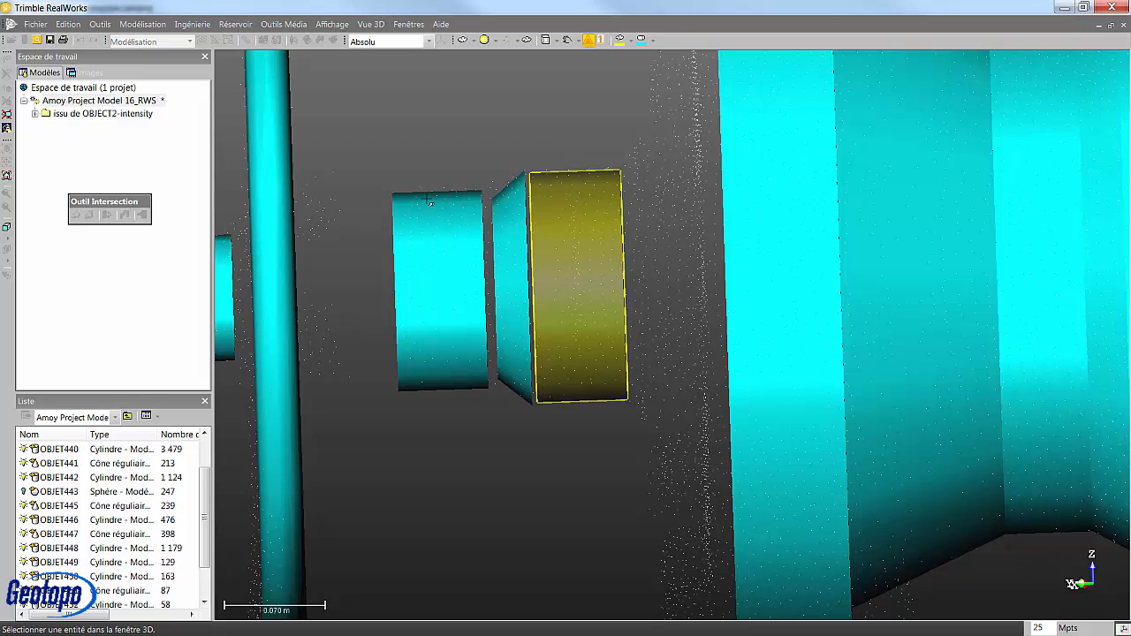
left_click(513, 253)
left_click(505, 283)
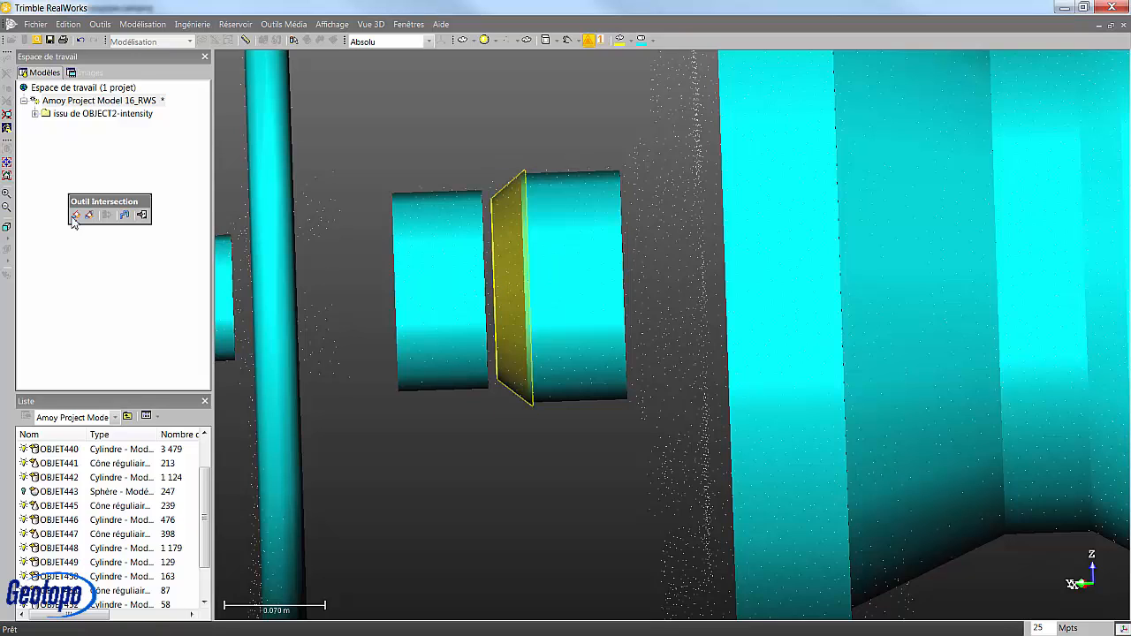
left_click(77, 216)
left_click(593, 239)
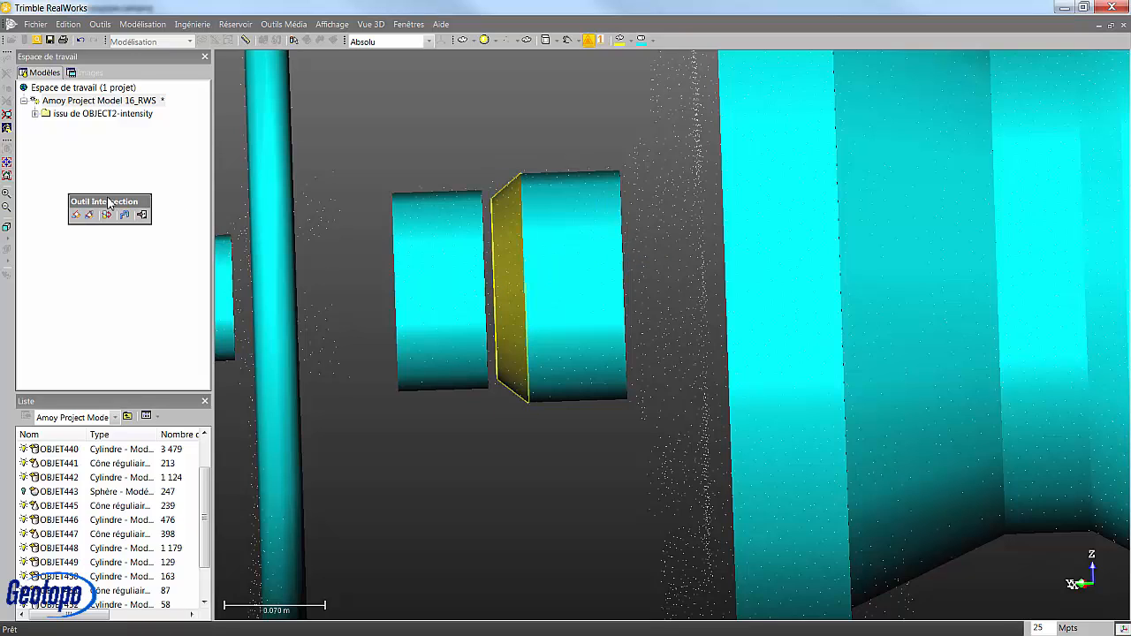
Step: Intersect the small cone with the neck's narrower cylinder and switch to the solution that keeps the part against the wider cylinder
left_click(76, 217)
left_click(427, 266)
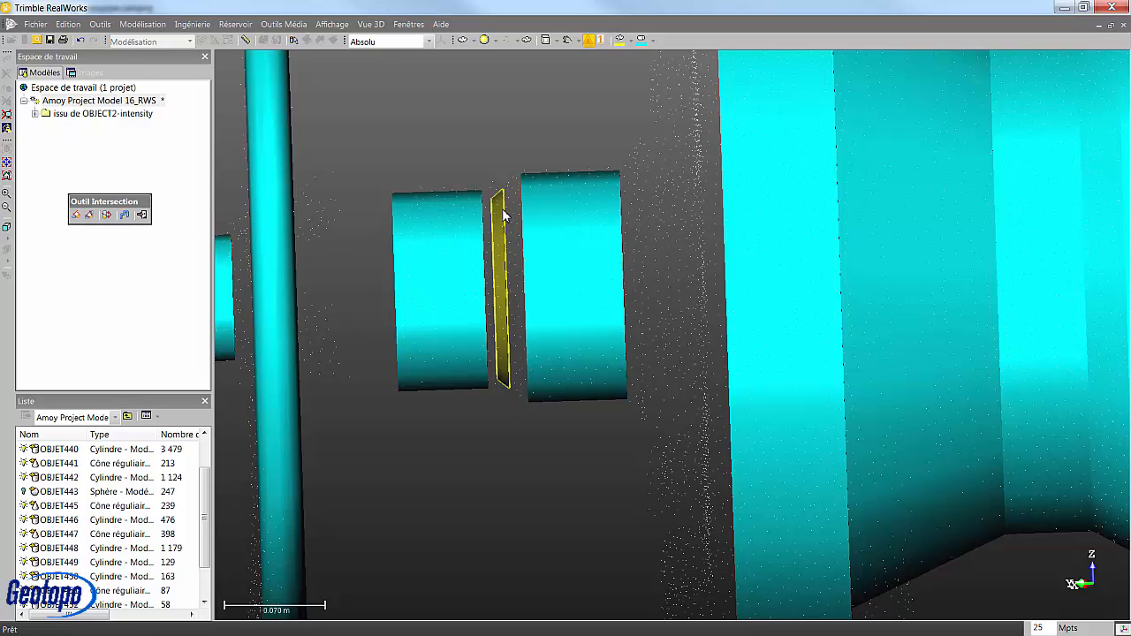
left_click(107, 217)
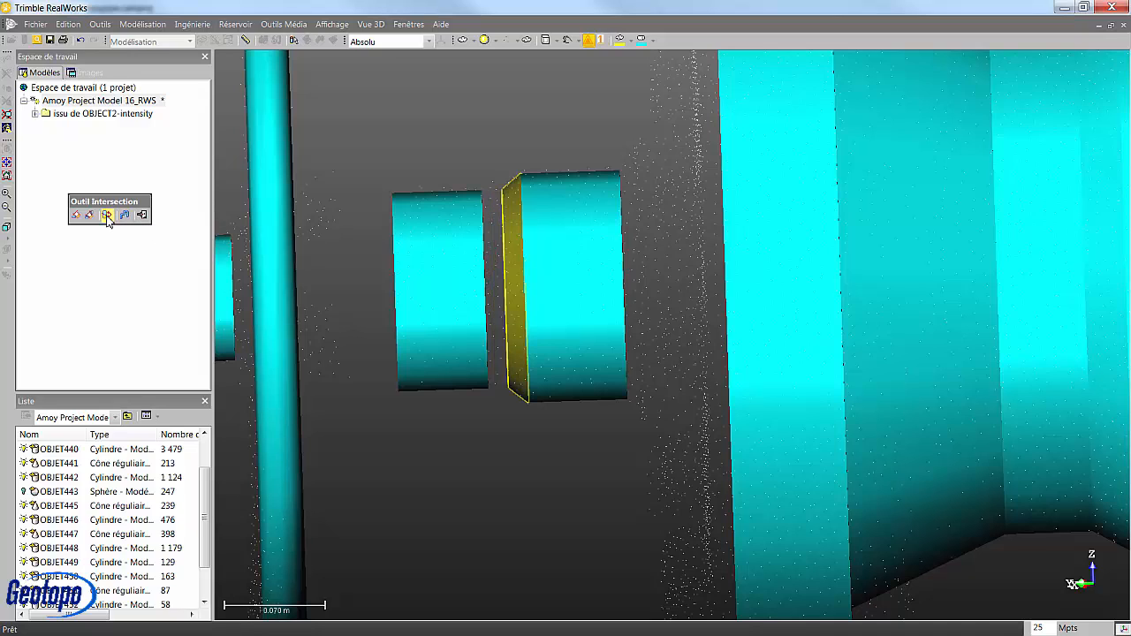
Step: Extend the neck's narrower cylinder to the small cone by intersection and close the Intersection tool
left_click(484, 285)
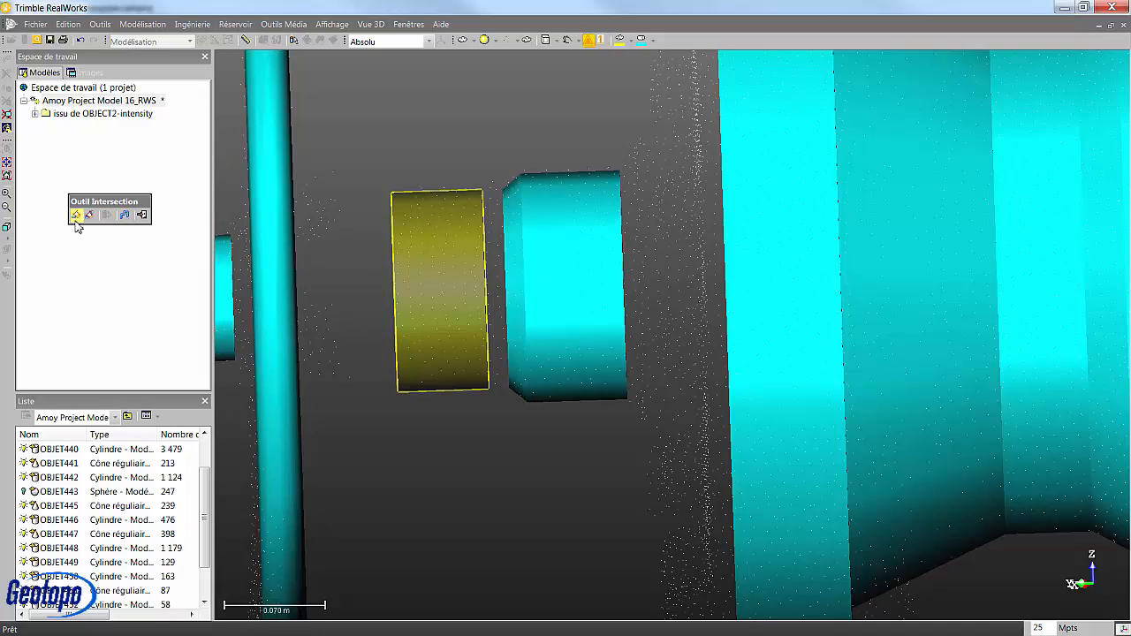
left_click(76, 217)
left_click(513, 248)
scroll(468, 281, "down", 3)
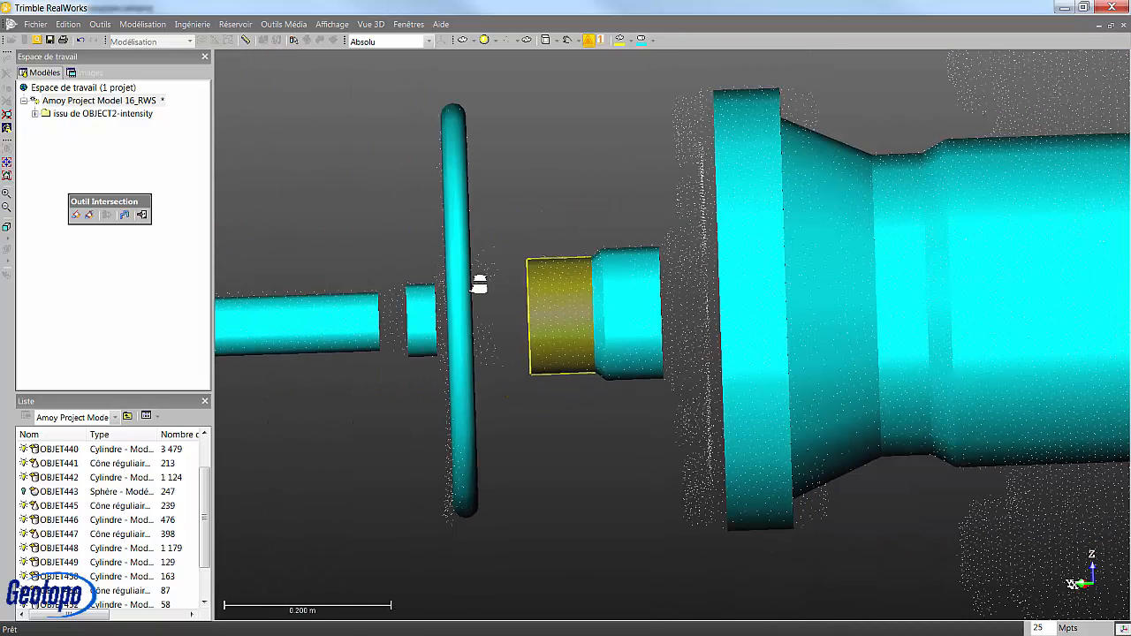
middle_click_drag(769, 220, 741, 230)
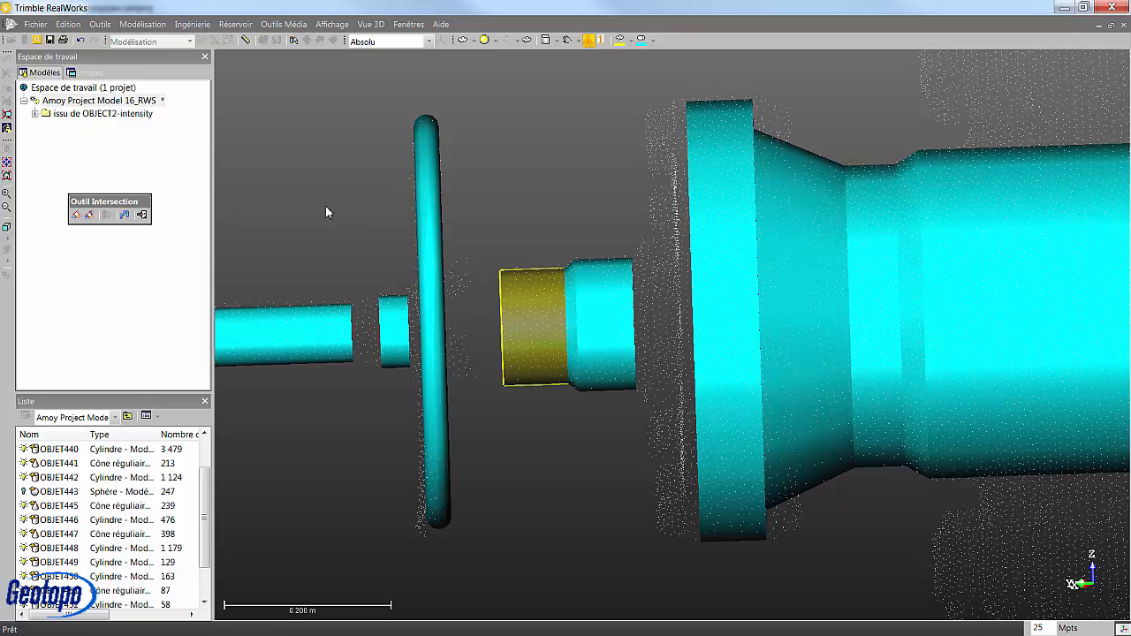
left_click(143, 217)
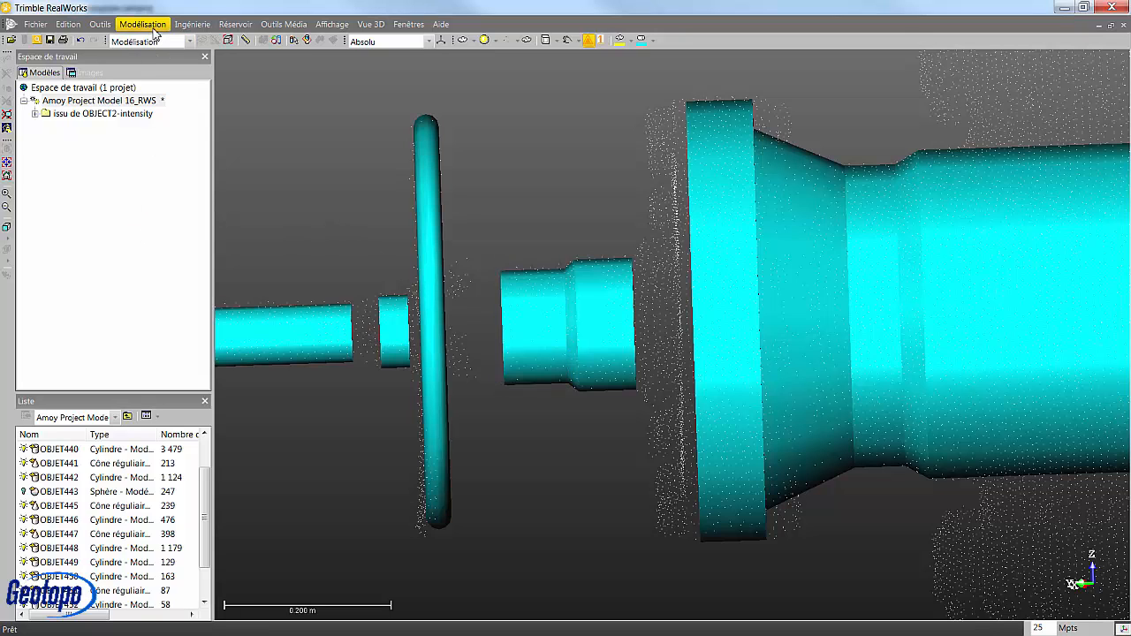
Step: Open the Geometry Modifier tool and lengthen the large flange cylinder slightly towards the neck
left_click(142, 24)
left_click(168, 76)
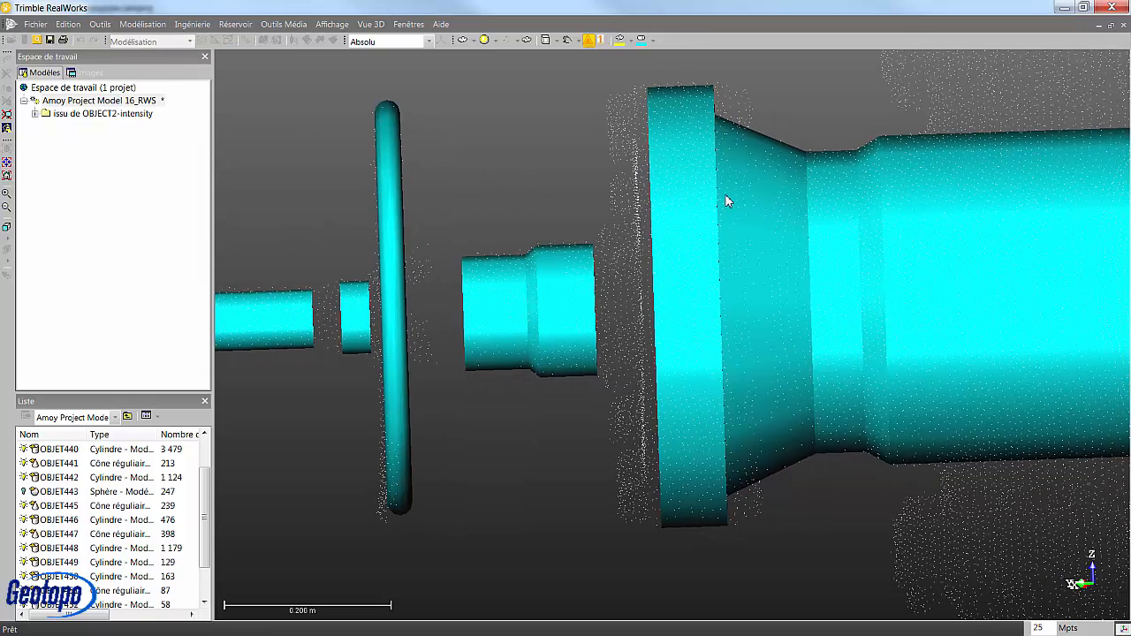
left_click(675, 202)
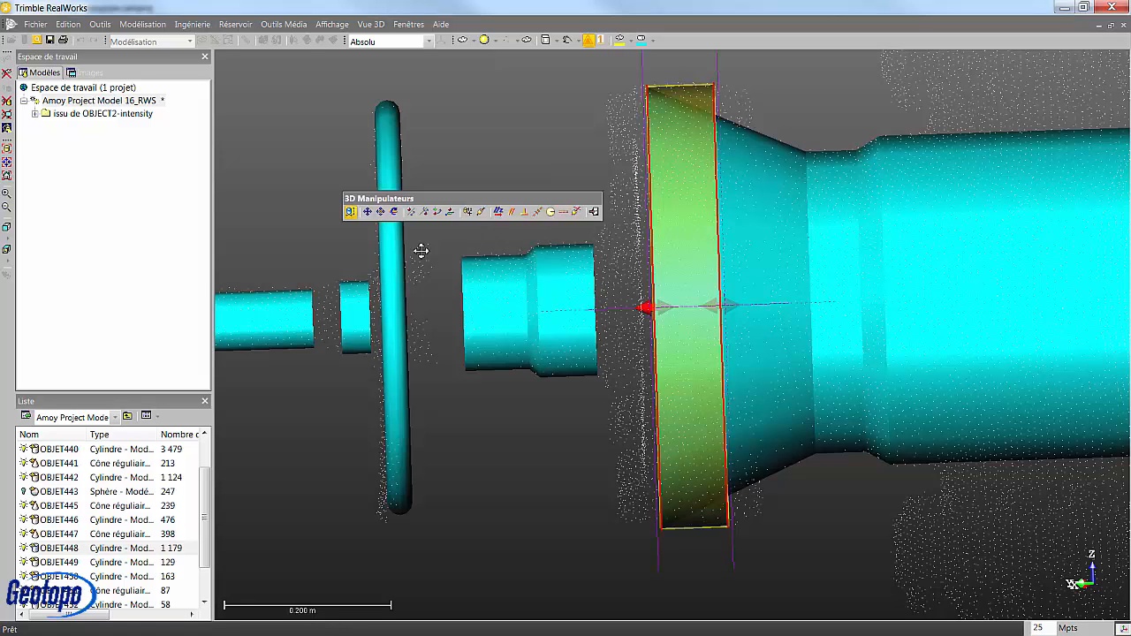
left_click_drag(548, 196, 326, 231)
left_click_drag(647, 307, 628, 307)
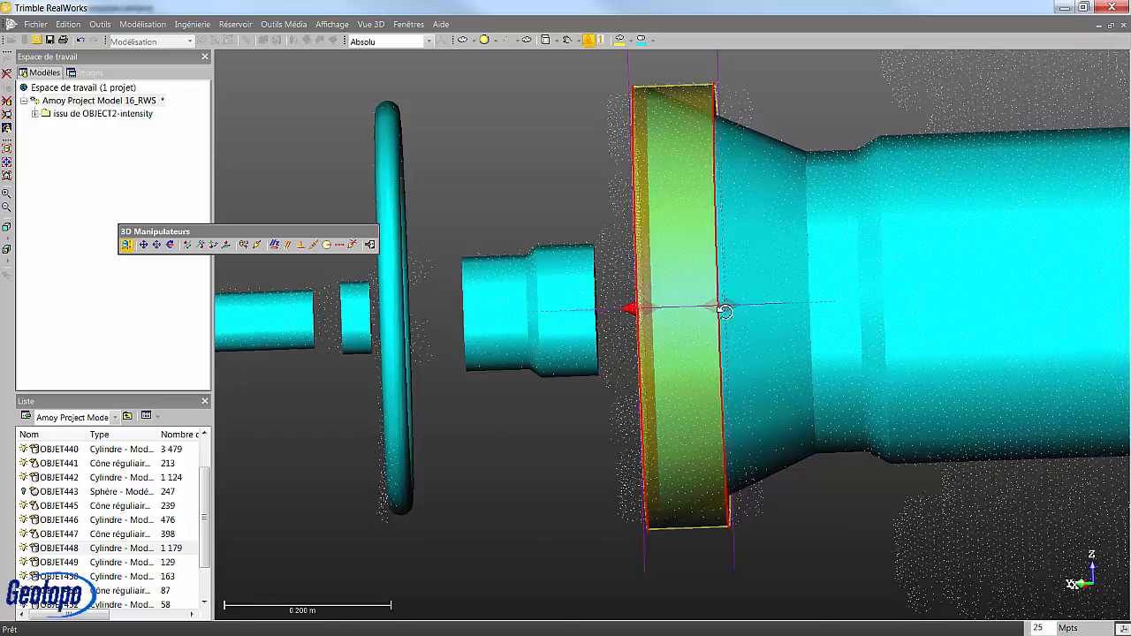
Step: Reduce the radius of the cone behind the large flange at its flange end and shorten it towards the flange's rear face
left_click(752, 239)
scroll(830, 223, "up", 2)
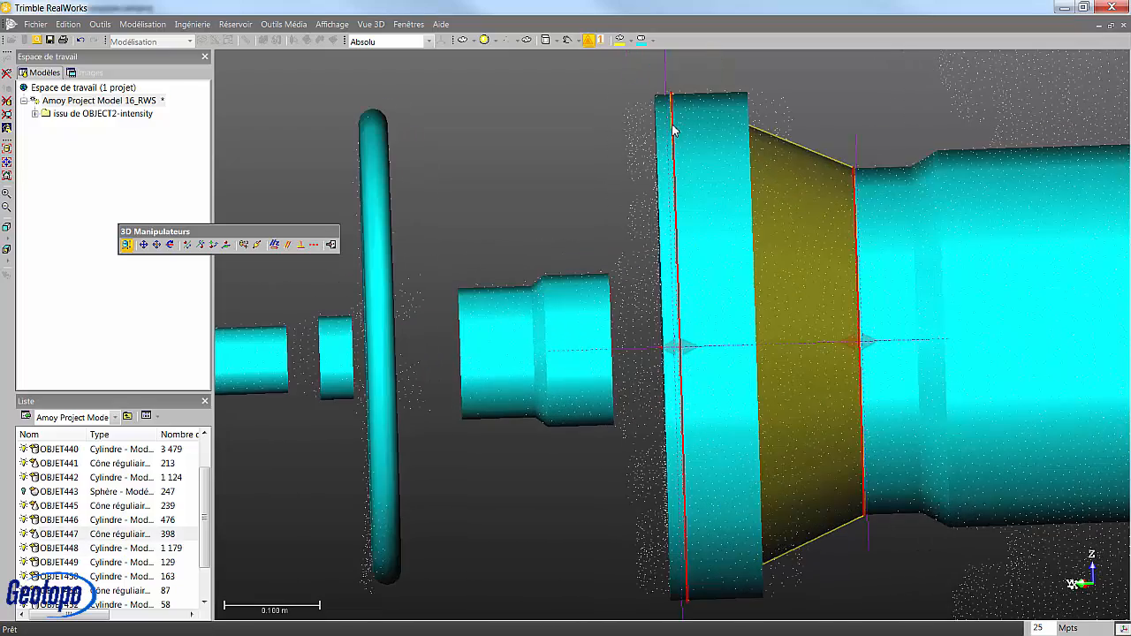
left_click_drag(673, 131, 687, 167)
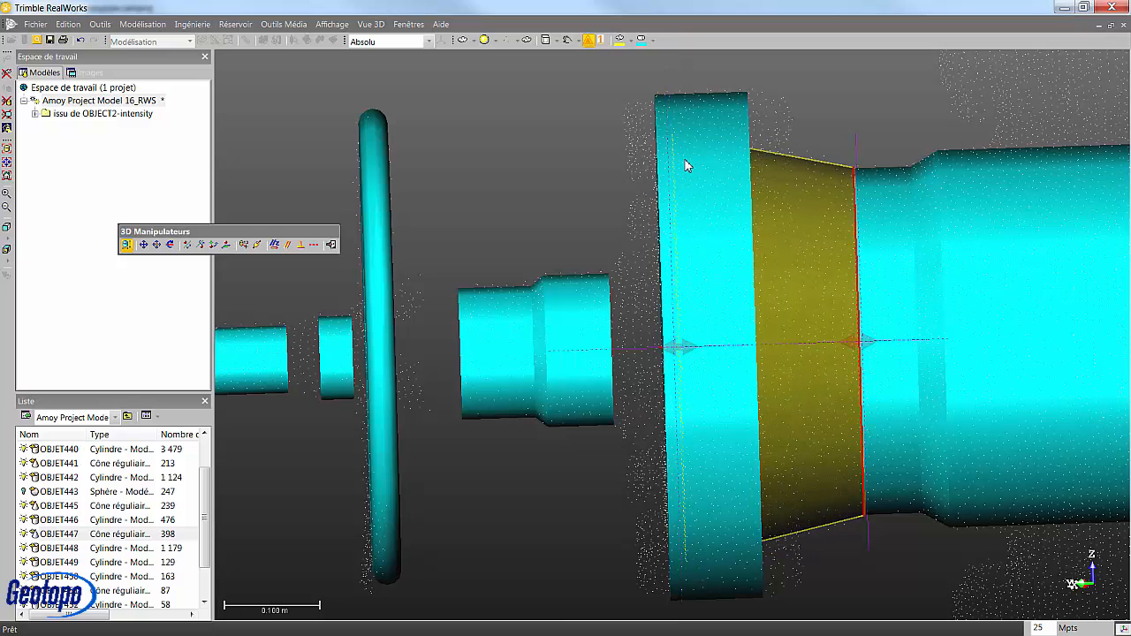
left_click_drag(692, 344, 743, 345)
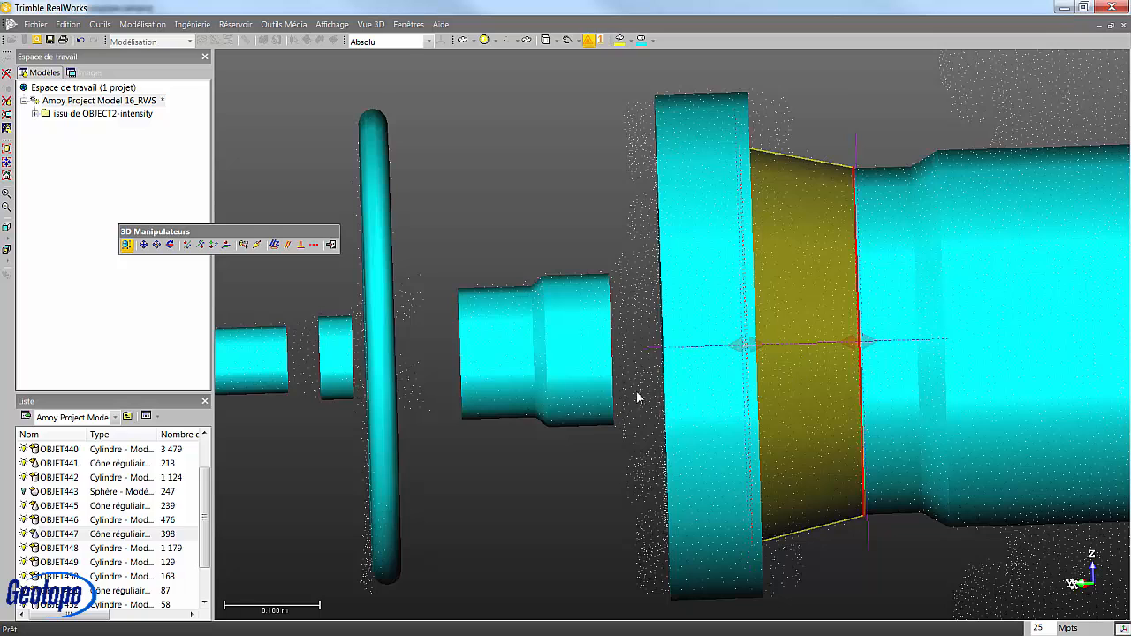
Step: Lengthen the neck's wider cylinder up to the large flange and its narrower cylinder towards the handwheel
middle_click_drag(634, 376, 673, 310)
left_click(642, 311)
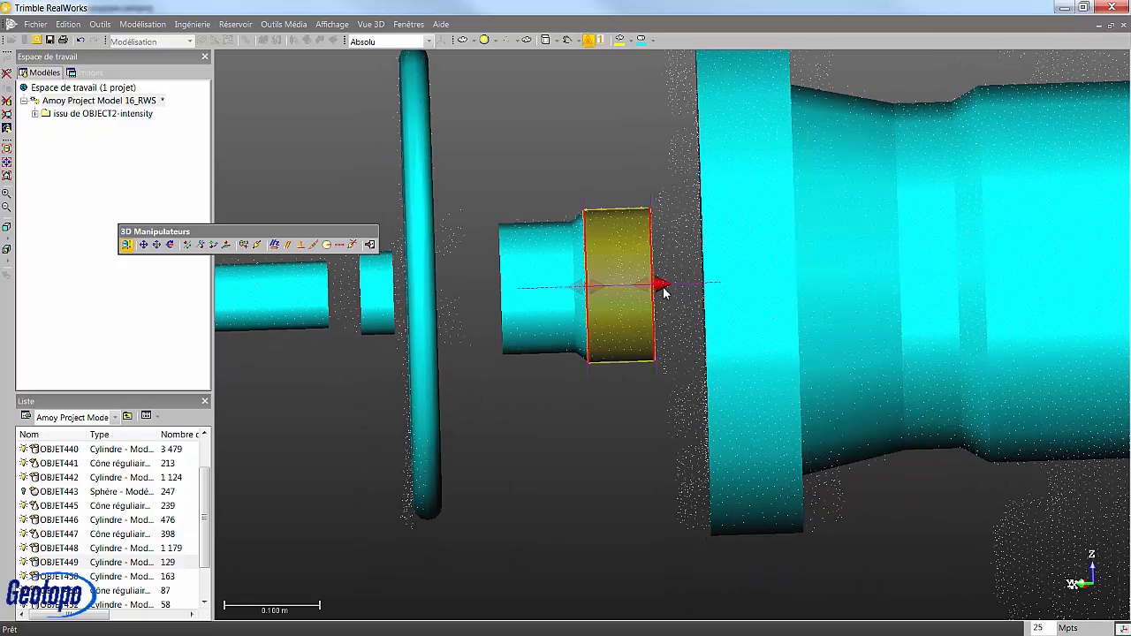
left_click_drag(664, 288, 739, 288)
middle_click_drag(630, 318, 757, 323)
left_click(649, 318)
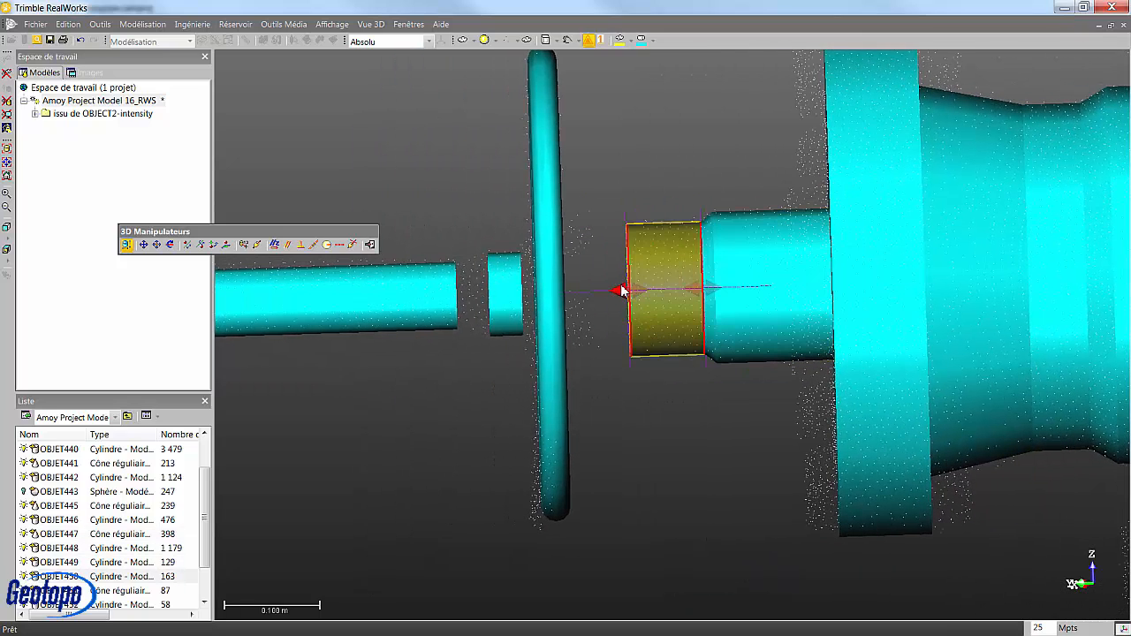
left_click_drag(622, 291, 593, 293)
Step: Lengthen the short cylinder by the handwheel to bridge the neck and stem, and extend both ends of the stem cylinder
left_click(505, 324)
middle_click_drag(555, 318, 667, 323)
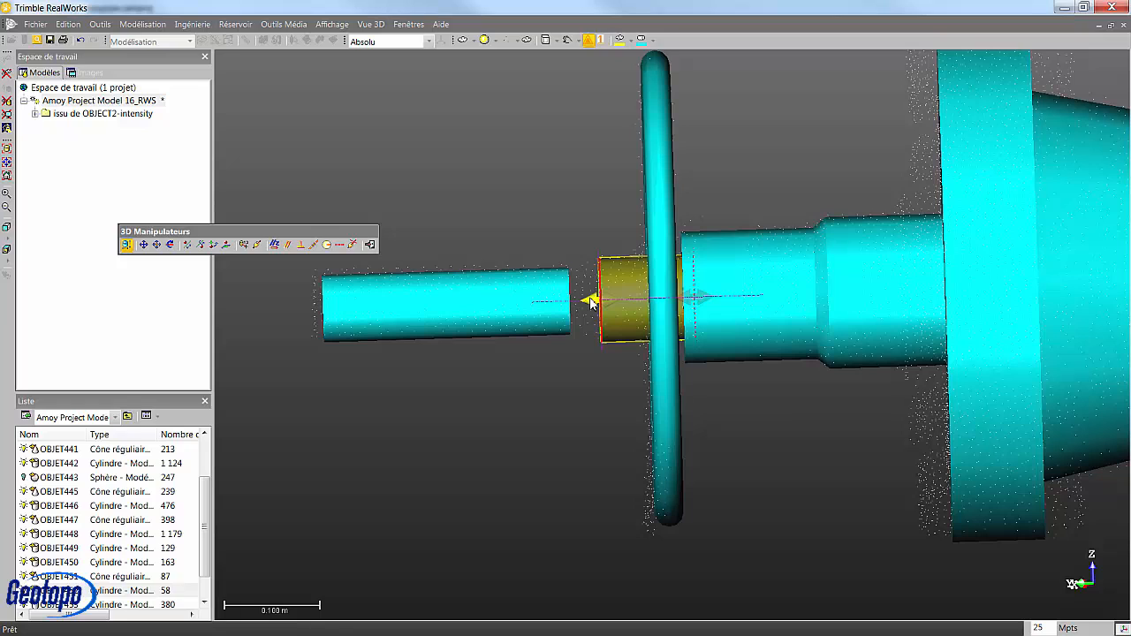
left_click_drag(590, 300, 618, 300)
left_click(534, 314)
middle_click_drag(472, 334, 592, 319)
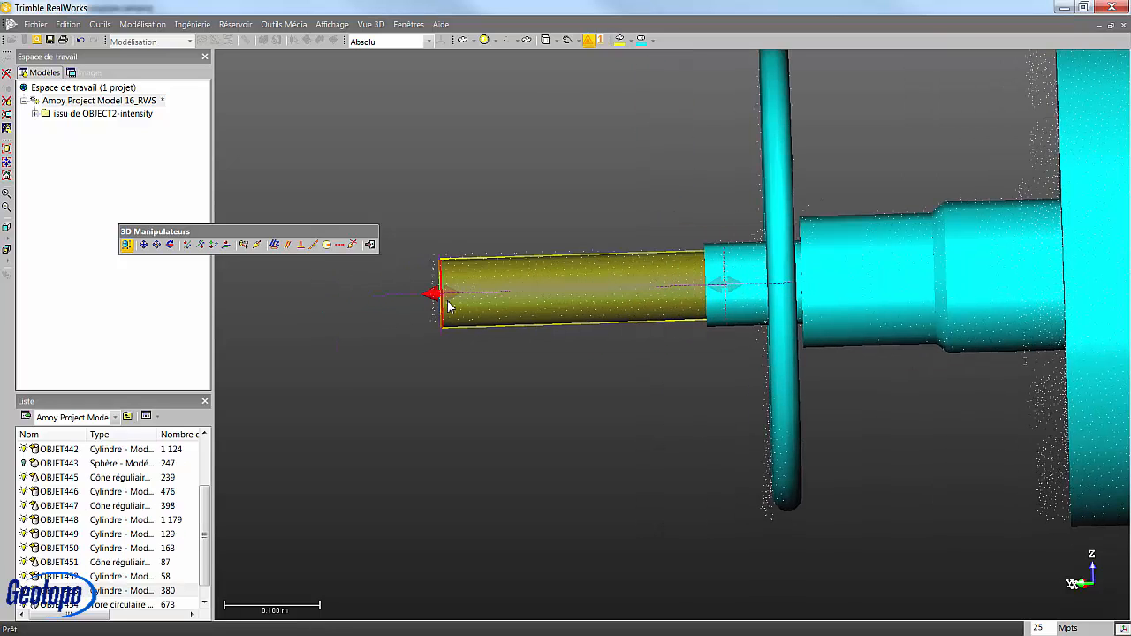
left_click_drag(436, 295, 426, 295)
left_click(462, 394)
Step: Close the Geometry Modifier and examine the joined stem, neck, handwheel and flange from several angles
middle_click_drag(682, 316, 525, 377)
scroll(578, 357, "down", 4)
left_click_drag(583, 378, 672, 431)
left_click(274, 245)
middle_click_drag(622, 273, 616, 298)
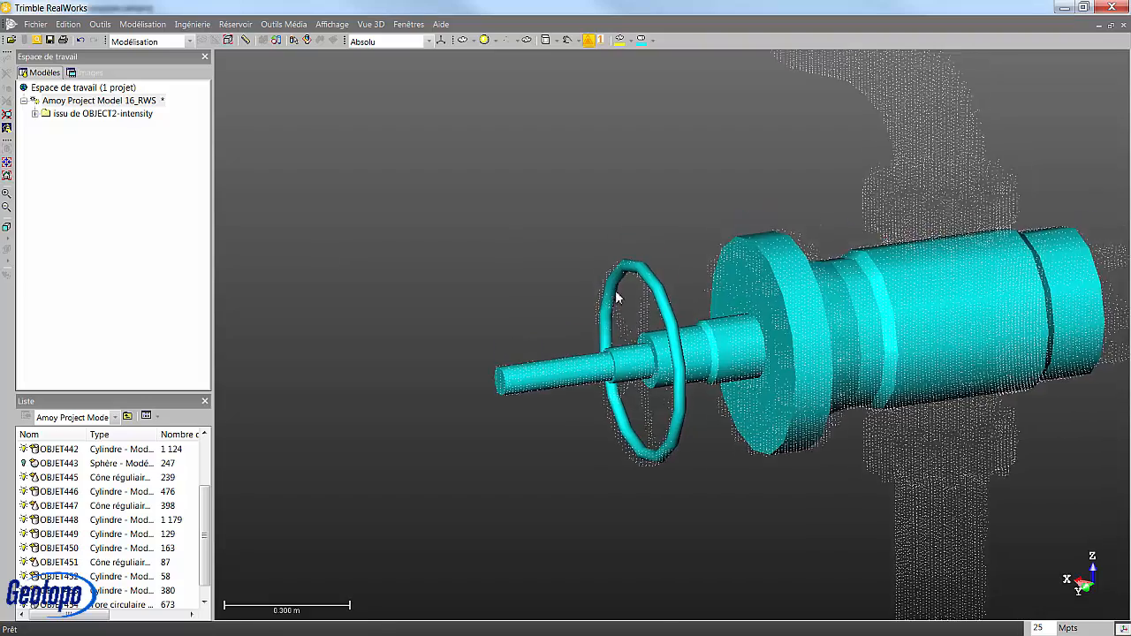
scroll(616, 298, "up", 3)
left_click_drag(615, 298, 765, 185)
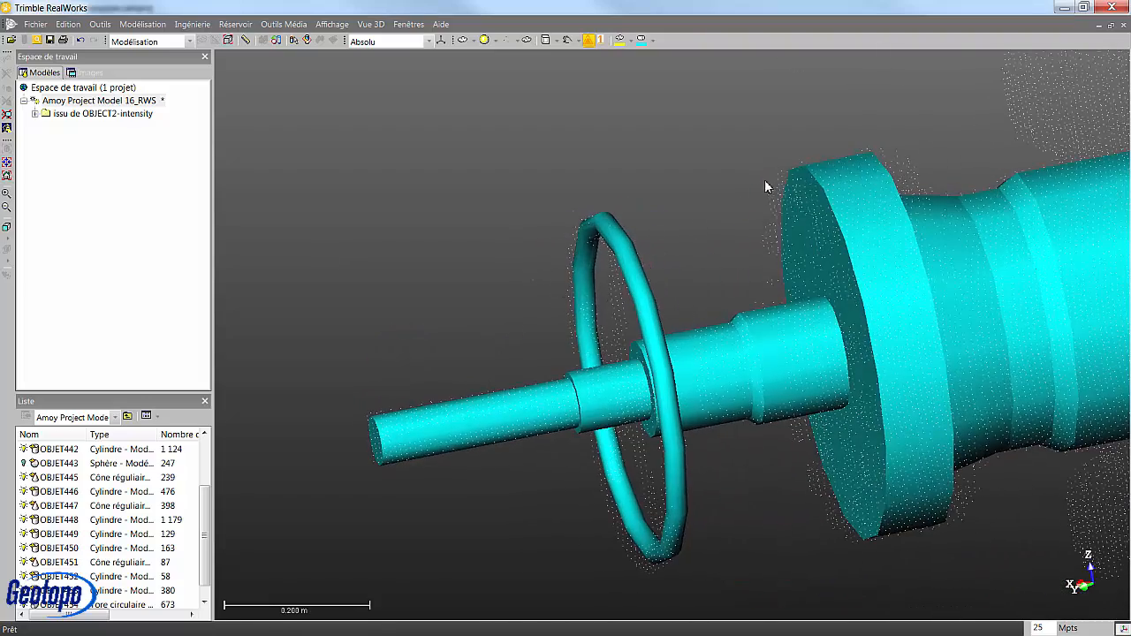
left_click_drag(770, 232, 522, 234)
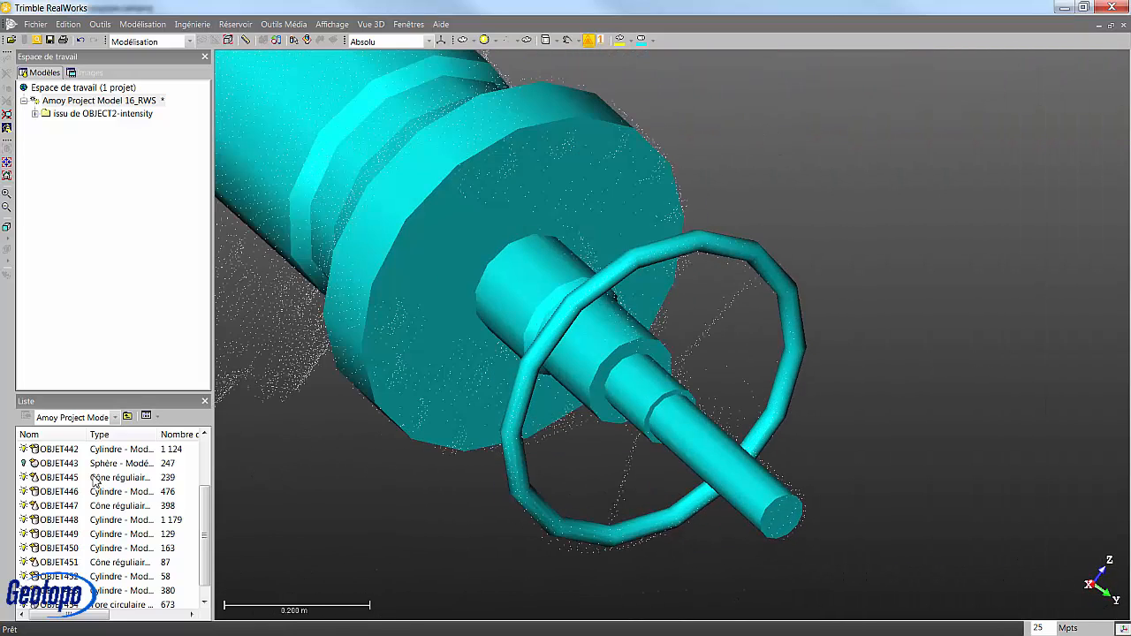
Step: Hide all modelled objects from OBJET440 down to the circular torus so that only the point cloud is displayed
left_click(71, 550)
key("ctrl+a")
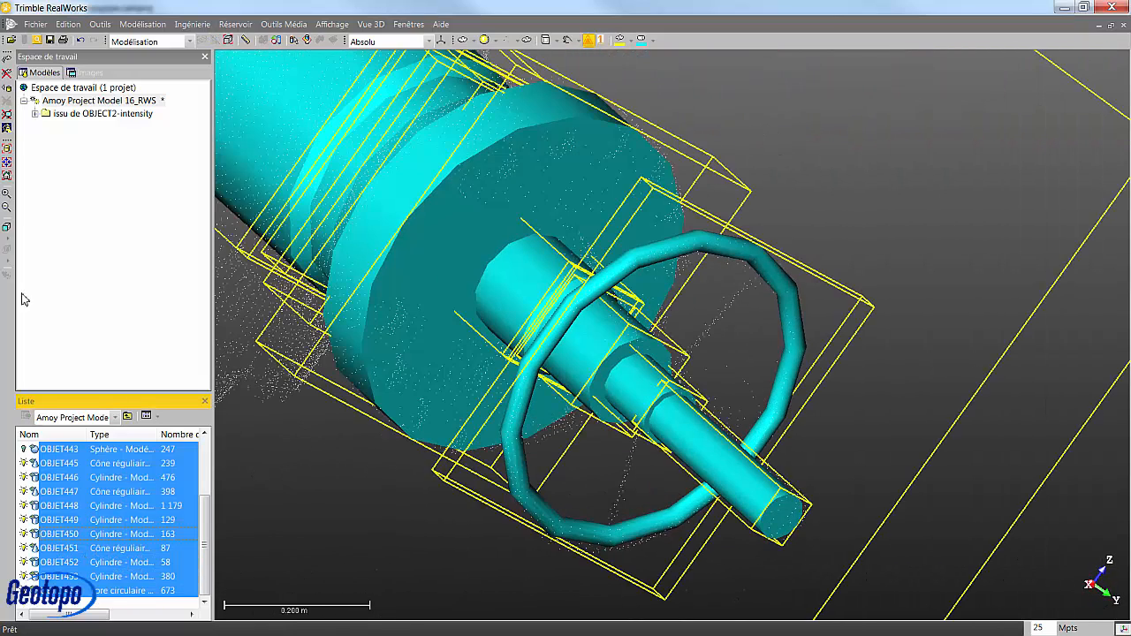
left_click(96, 479)
scroll(75, 508, "up", 2)
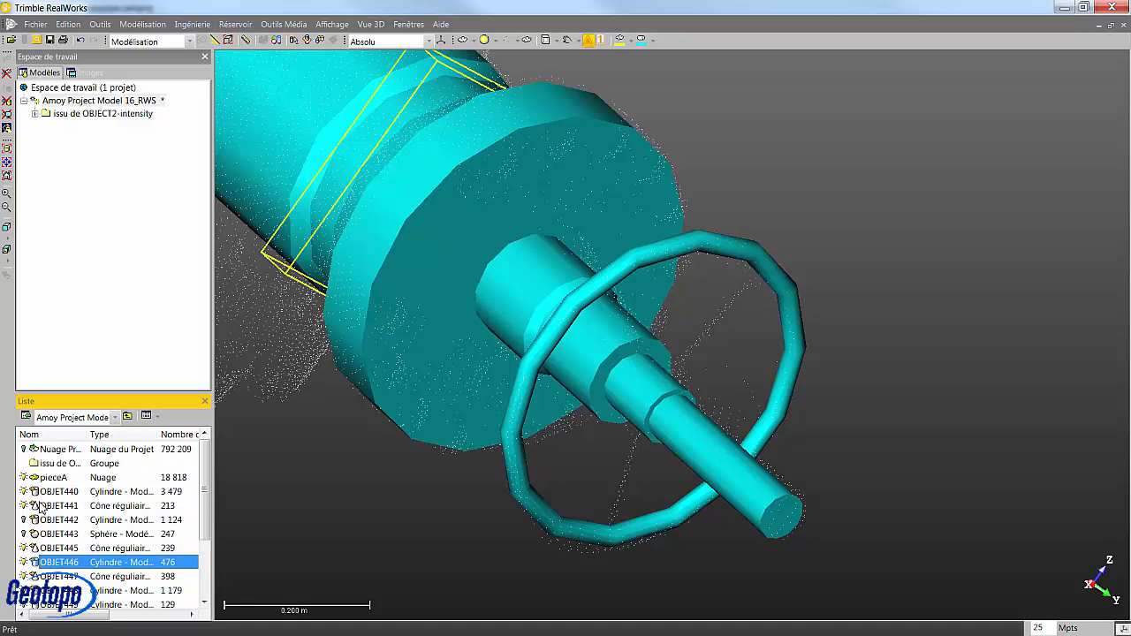
left_click(48, 493)
scroll(71, 547, "down", 2)
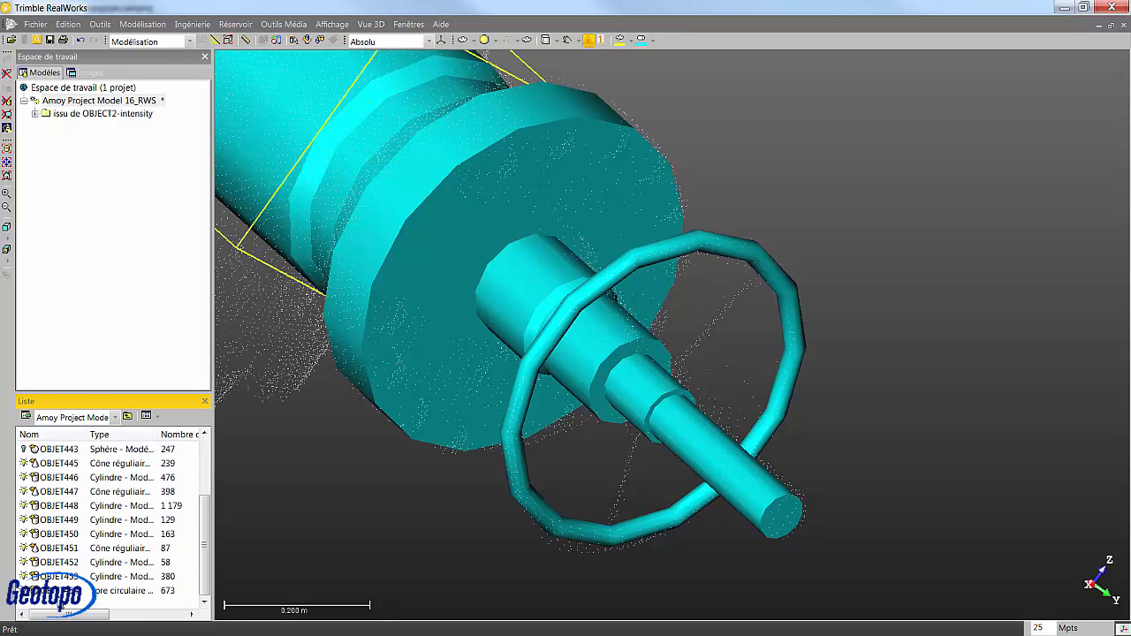
left_click(59, 589, "shift")
left_click(24, 533)
left_click_drag(547, 211, 570, 197)
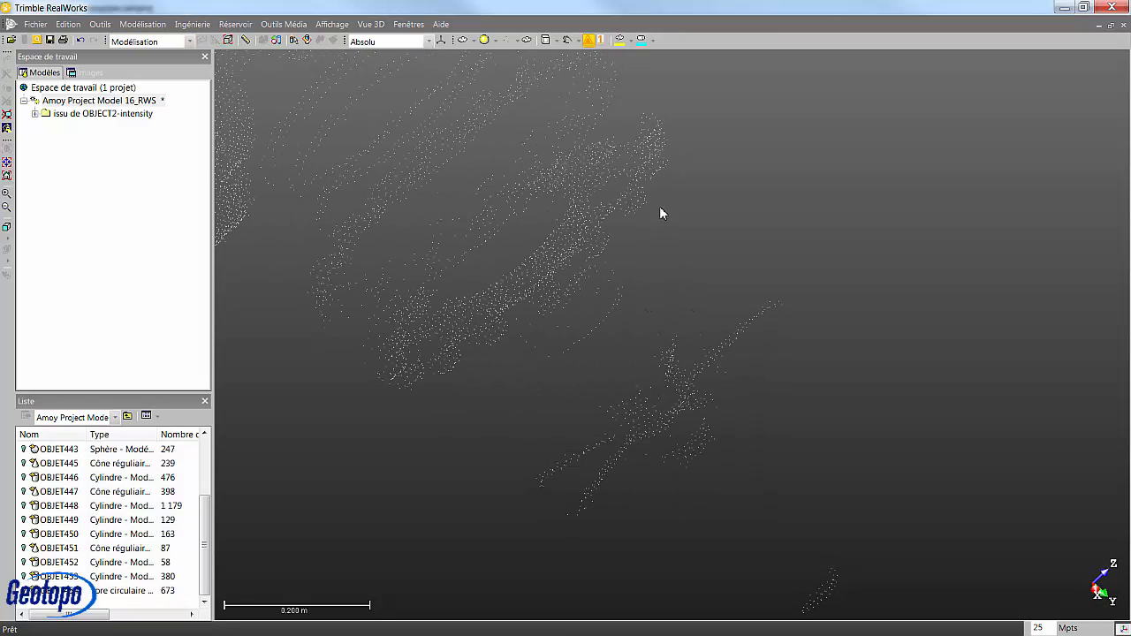
Step: Start cloud-based modelling on the pieceA cloud with the cylinder as the geometry type
scroll(101, 538, "up", 2)
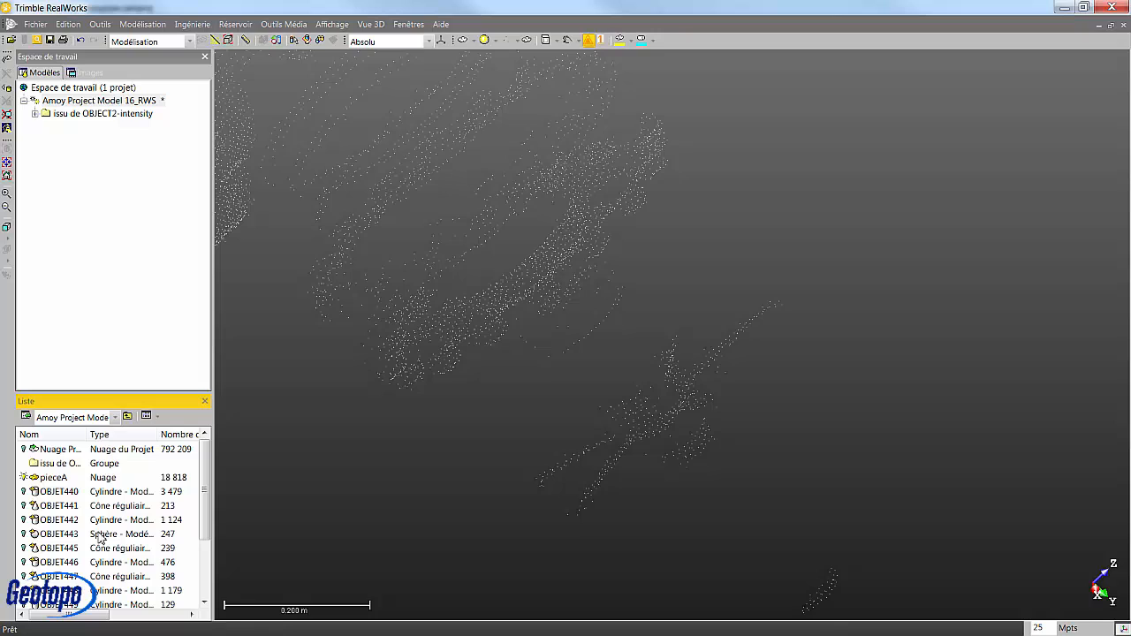
left_click(54, 478)
left_click(143, 24)
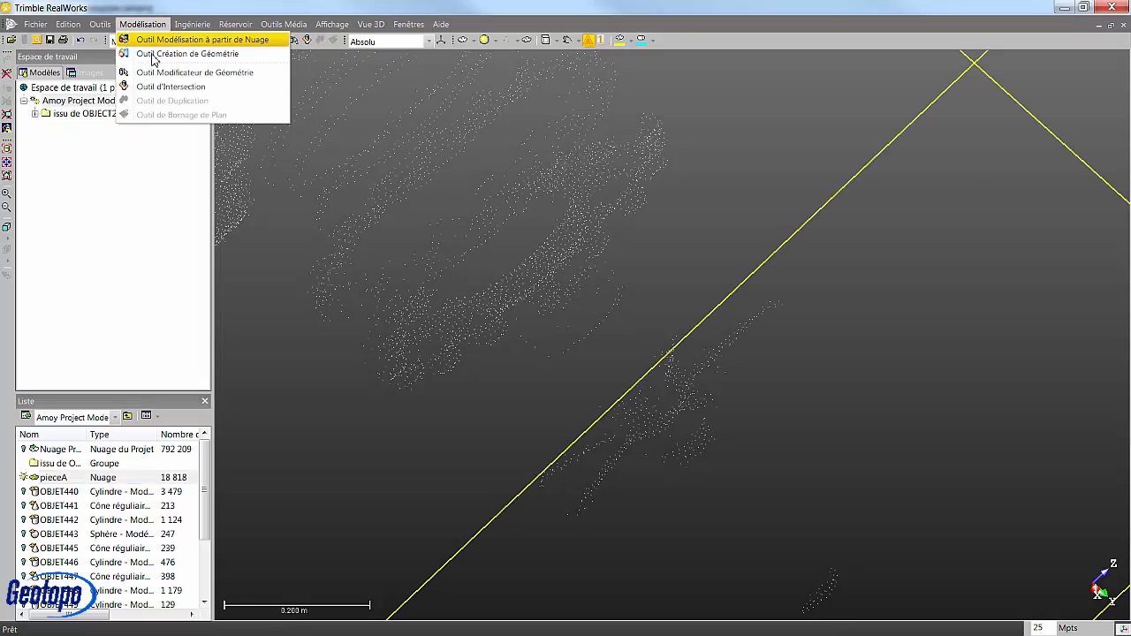
left_click(154, 39)
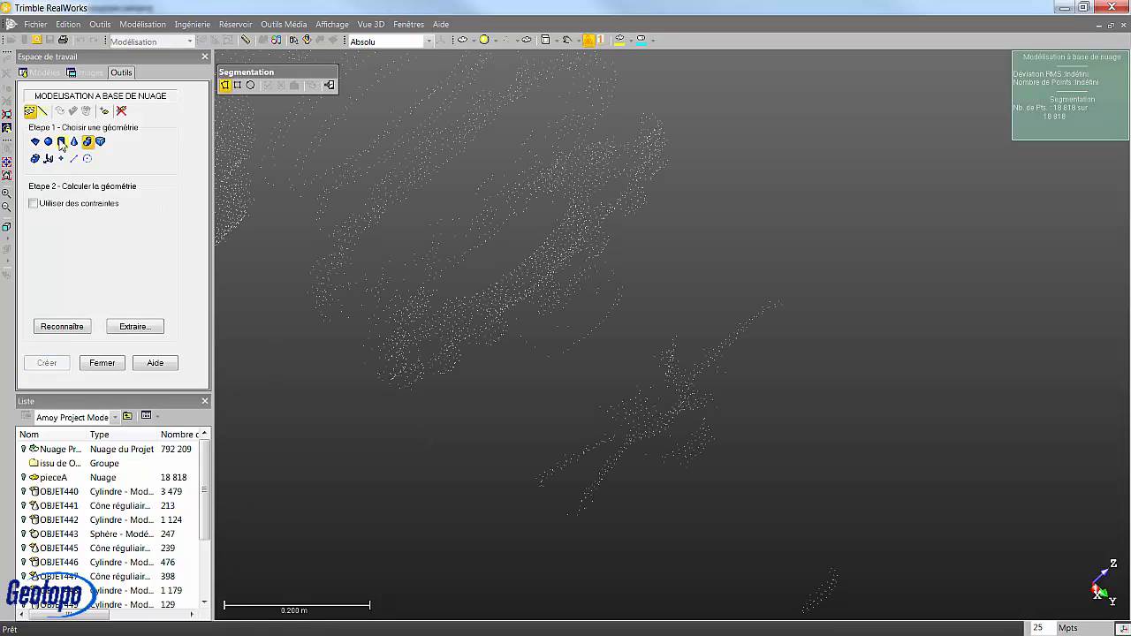
Step: Display only the large flange cylinder OBJET448 with the cloud, keeping neck cylinders OBJET449 and OBJET450 hidden
scroll(106, 521, "down", 2)
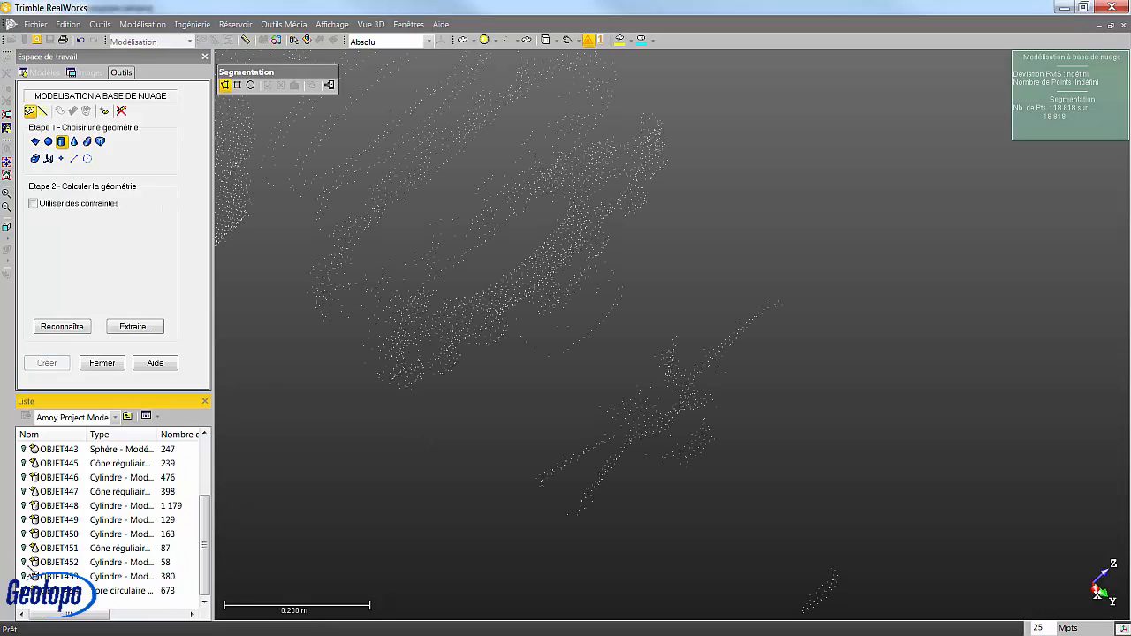
left_click(26, 535)
left_click(25, 520)
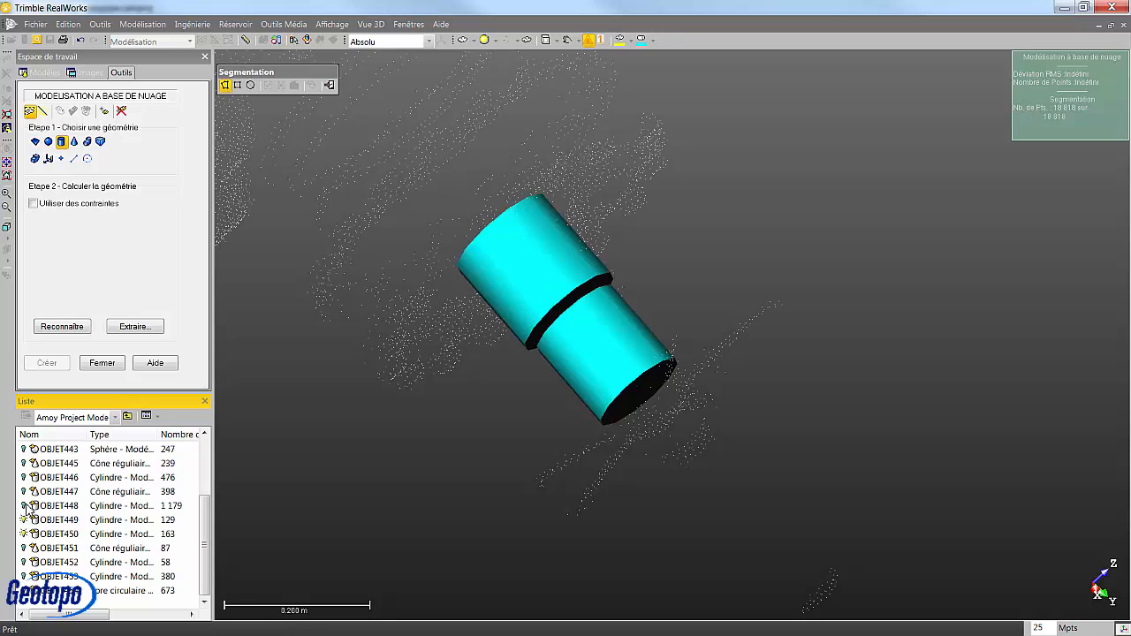
left_click(25, 507)
left_click(24, 533)
left_click(24, 519)
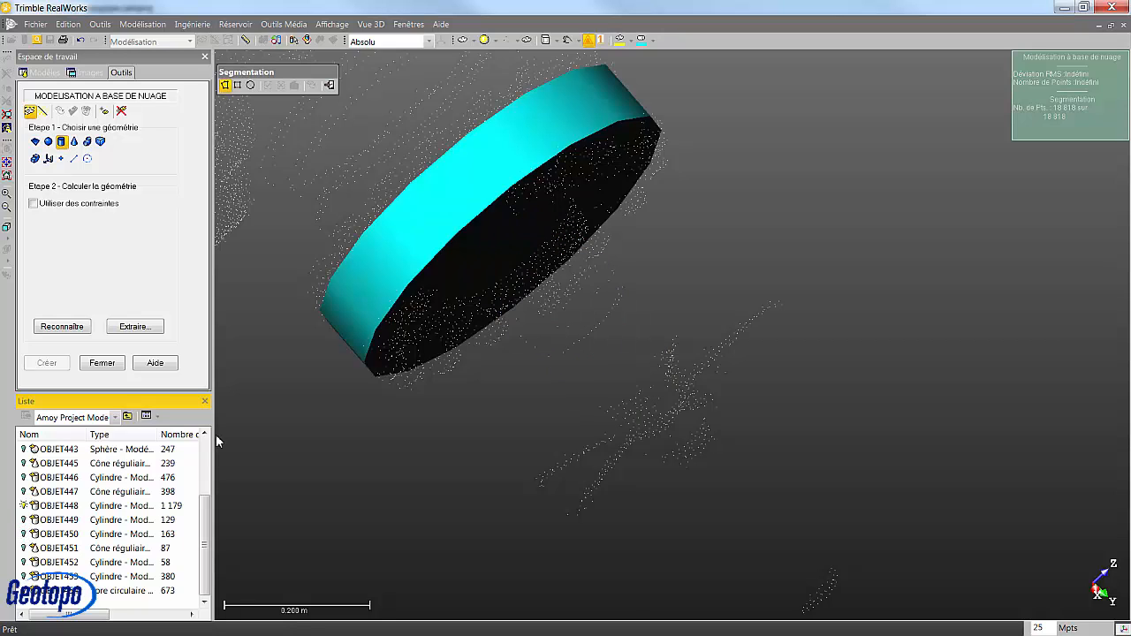
Step: Fence the points of one bolt near the rim of the flange cylinder's face and keep only the points inside
middle_click_drag(533, 328, 573, 441)
mouse_move(573, 441)
left_mouse_down()
mouse_move(531, 342)
mouse_move(644, 239)
left_mouse_up()
left_click(663, 189)
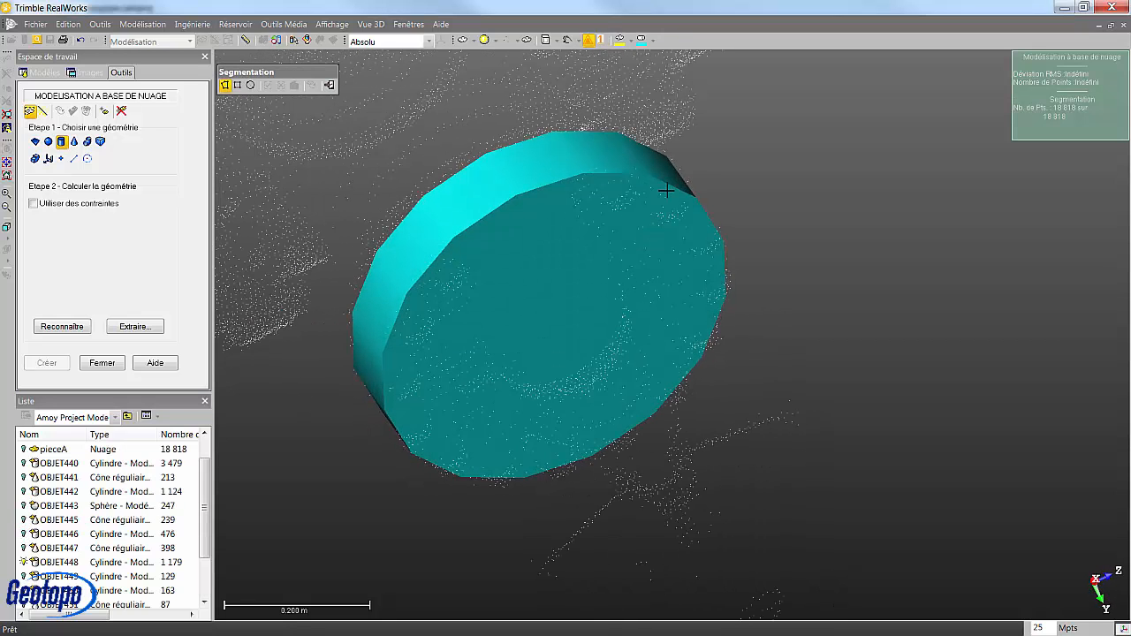
left_click(648, 203)
left_click(651, 230)
left_click(681, 232)
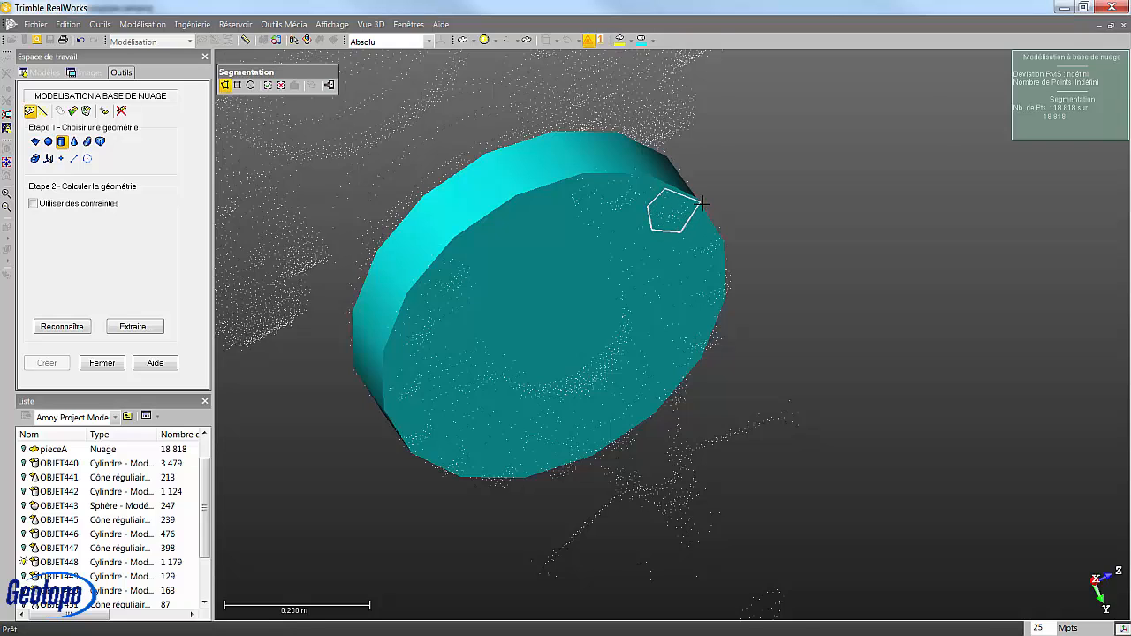
key("i")
Step: Fence the bolt's points again from another angle, keep only those inside, and enable constraints for the geometry calculation
mouse_move(702, 204)
left_mouse_down()
mouse_move(688, 362)
mouse_move(640, 287)
left_mouse_up()
left_click(634, 268)
left_click(690, 238)
left_click(713, 286)
double_click(653, 341)
key("i")
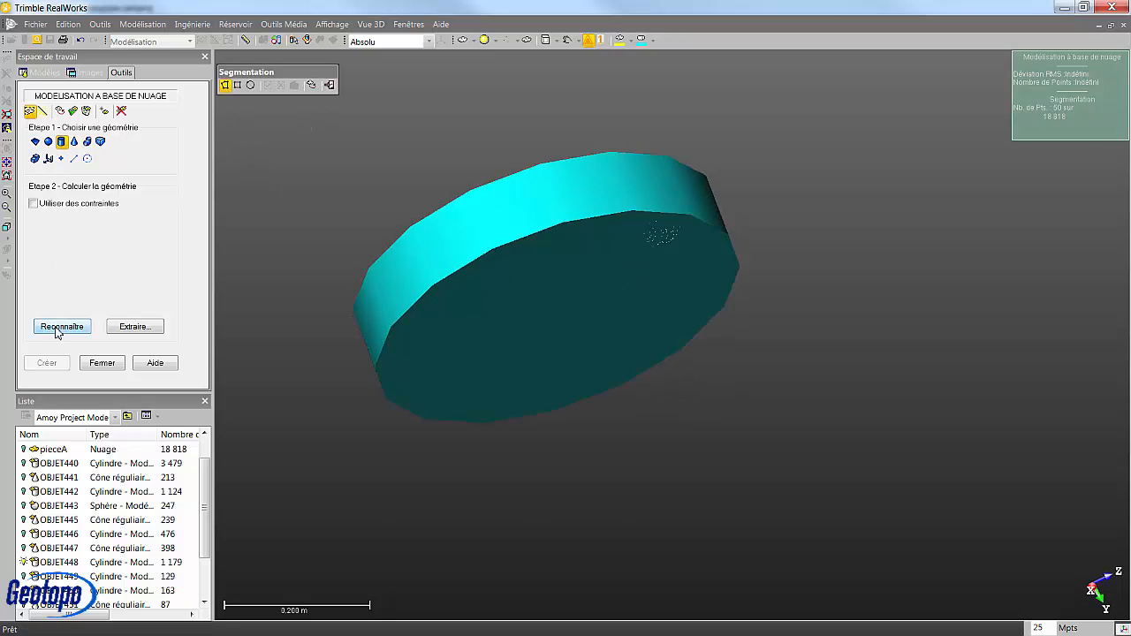
left_click(52, 204)
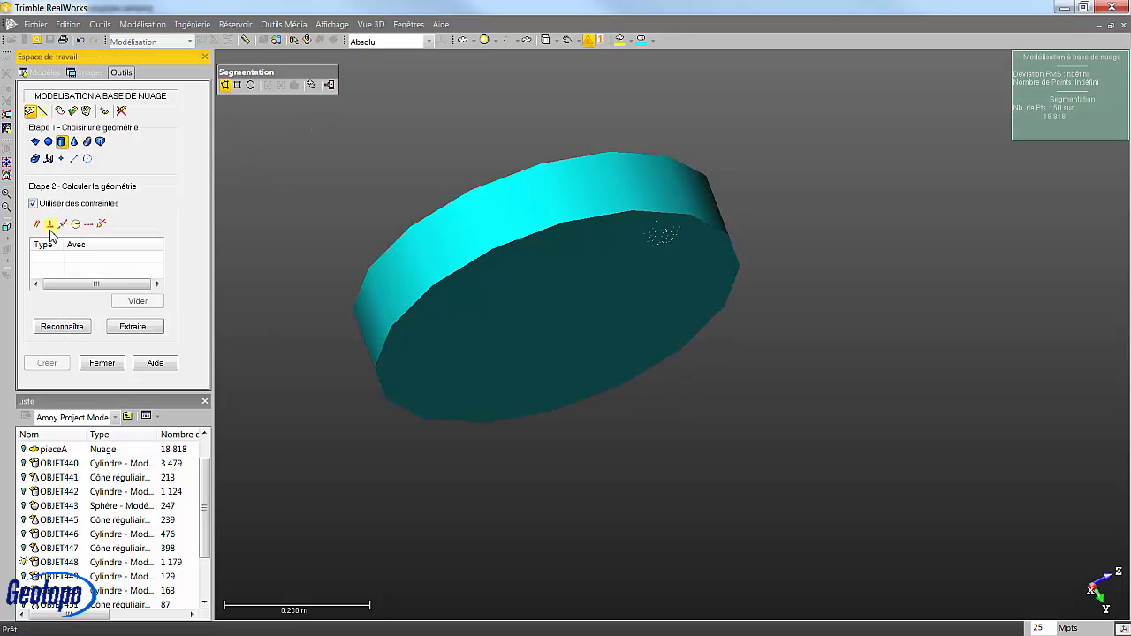
Step: Try to fit the bolt cylinder perpendicular to the flange cylinder OBJET448
left_click(50, 225)
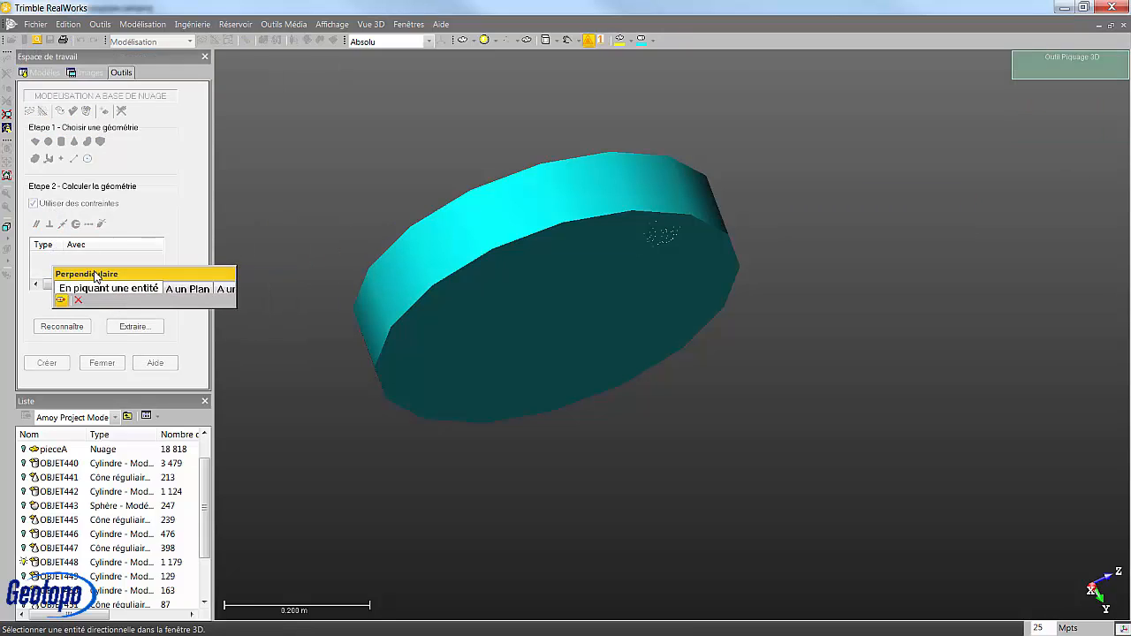
left_click(543, 294)
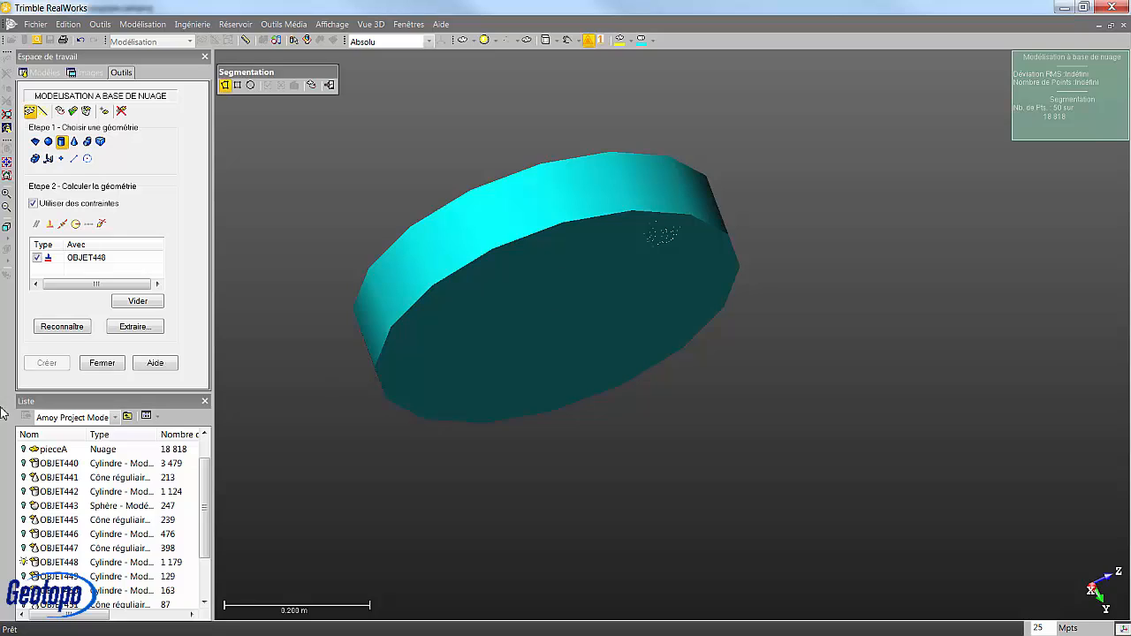
left_click(57, 327)
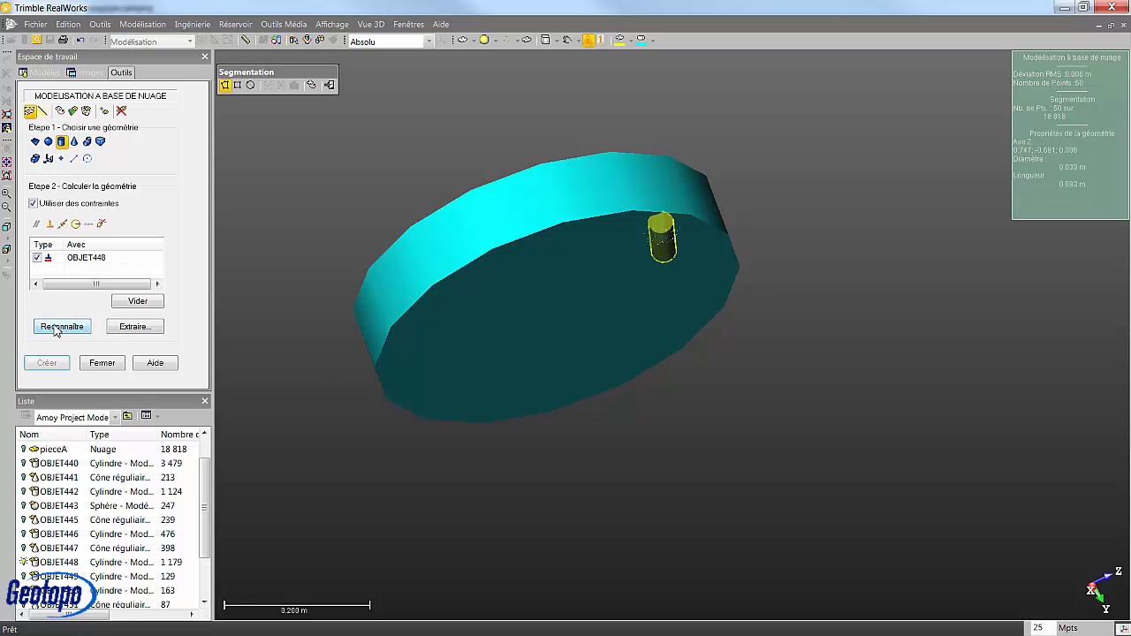
left_click(36, 257)
left_click(63, 262)
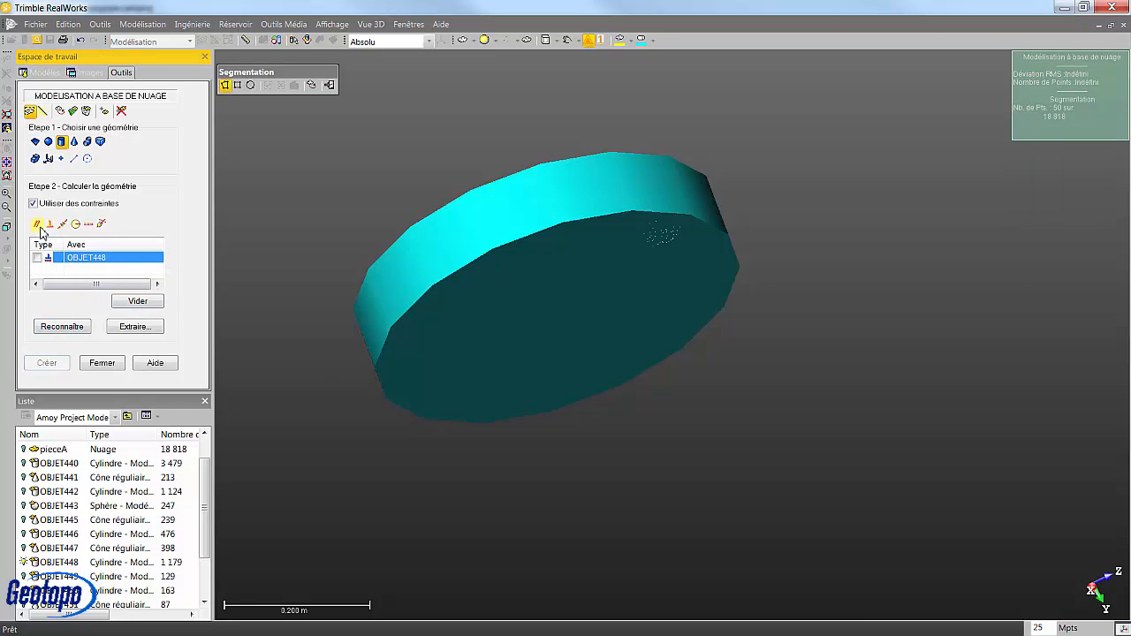
Step: Constrain the bolt cylinder to be perpendicular to a plane defined by three points picked on the flange face
left_click(51, 225)
left_click(186, 285)
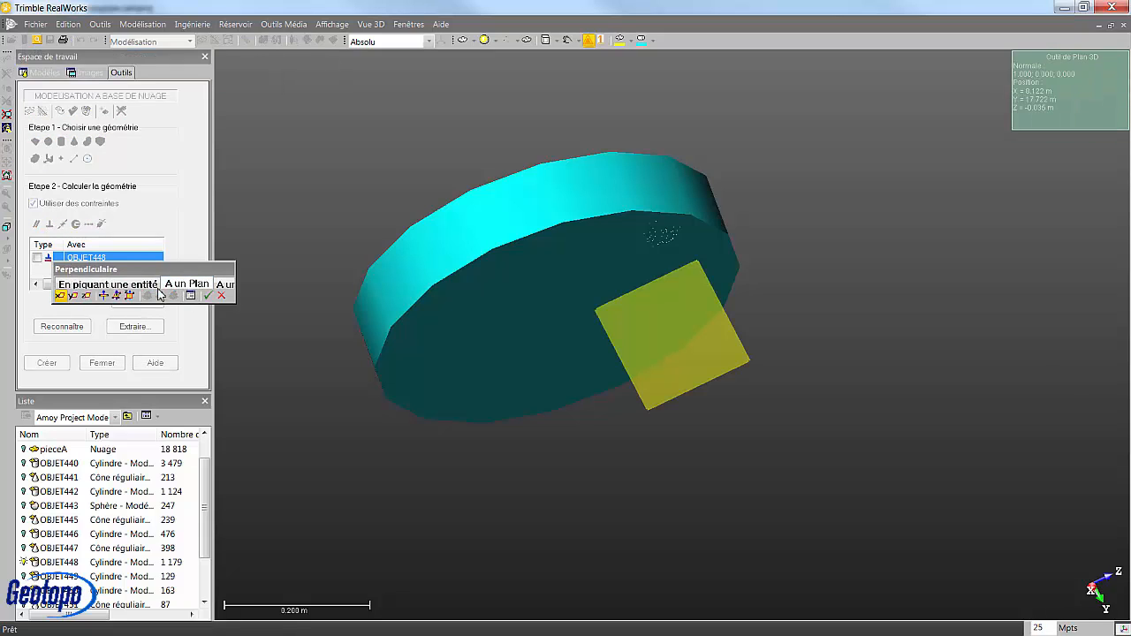
left_click(117, 295)
left_click(416, 382)
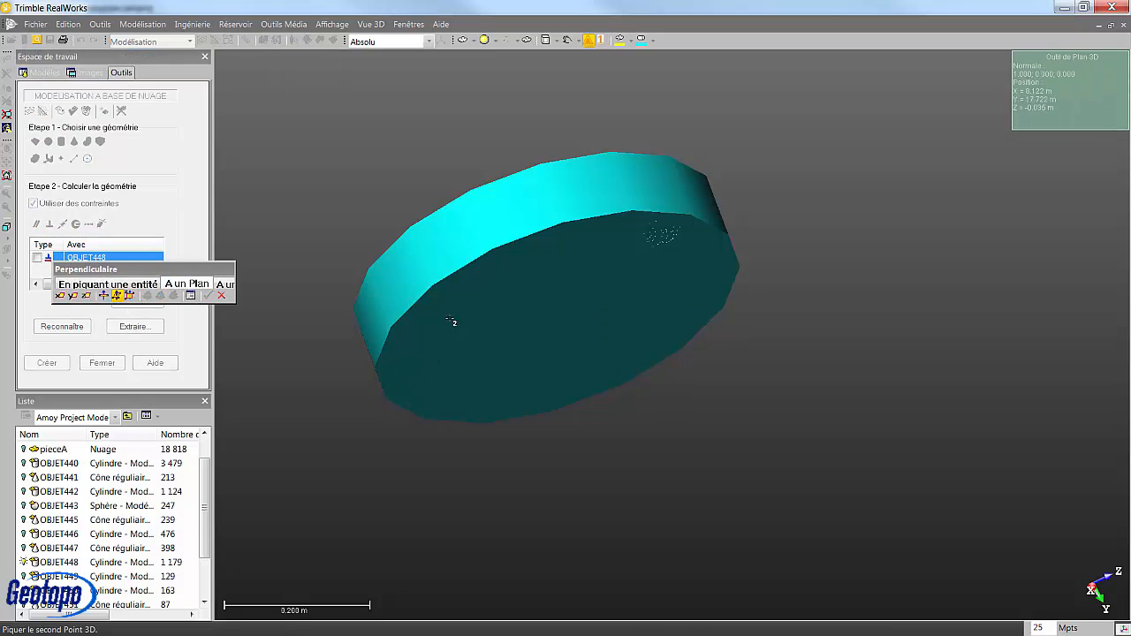
left_click(614, 375)
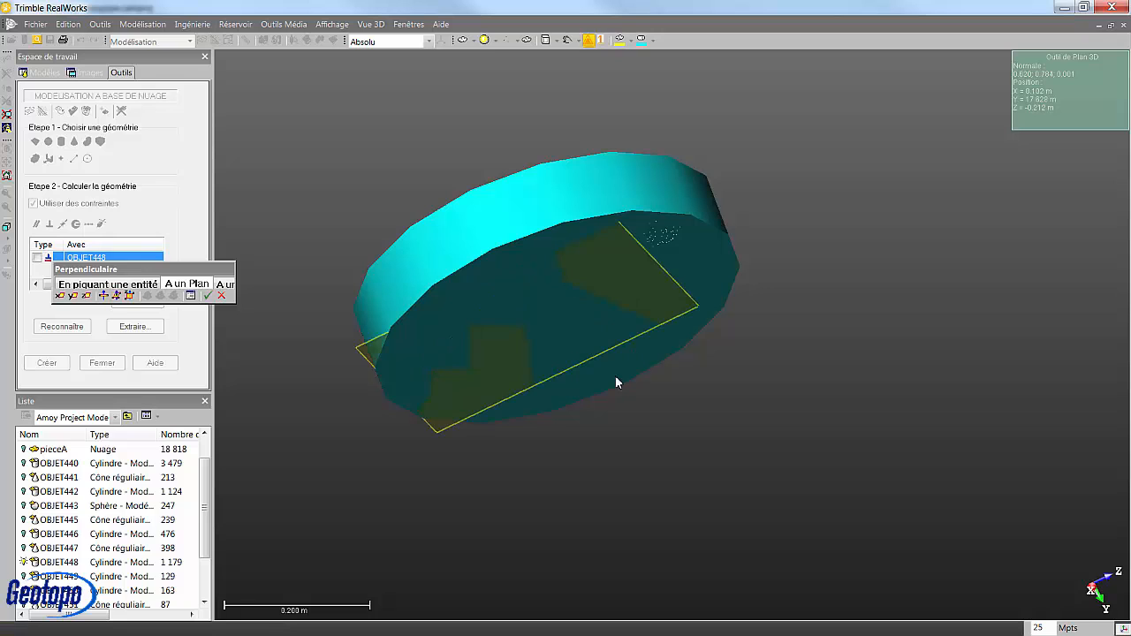
left_click(209, 296)
Step: Recognise and create the bolt cylinder, end the segmentation, and close cloud-based modelling
left_click(63, 327)
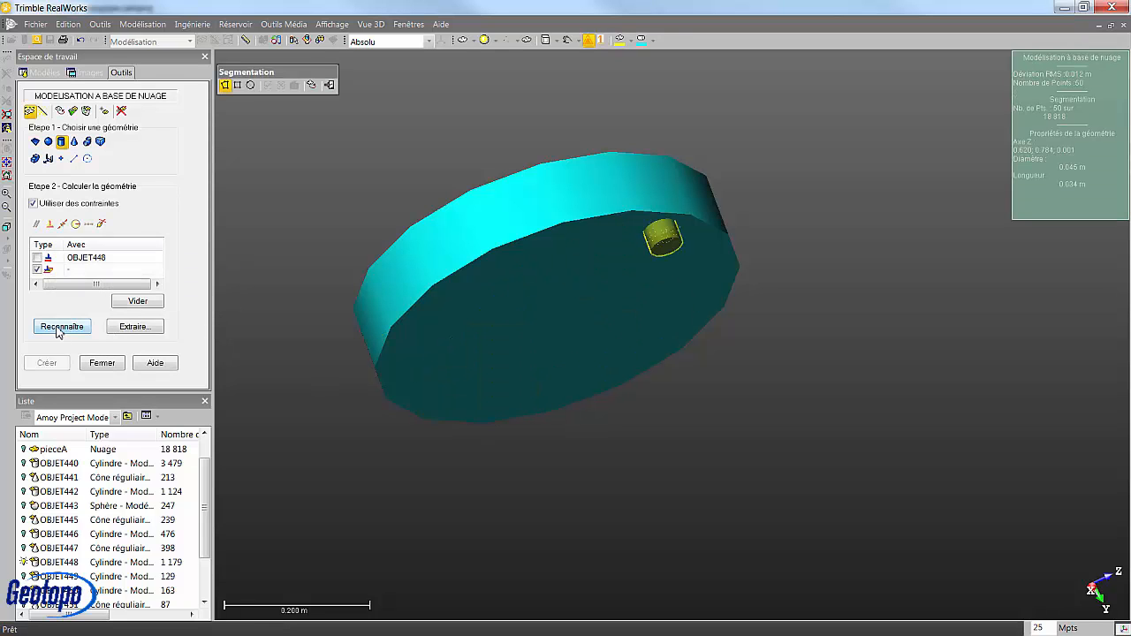
left_click(47, 362)
left_click_drag(581, 286, 563, 306)
left_click(329, 85)
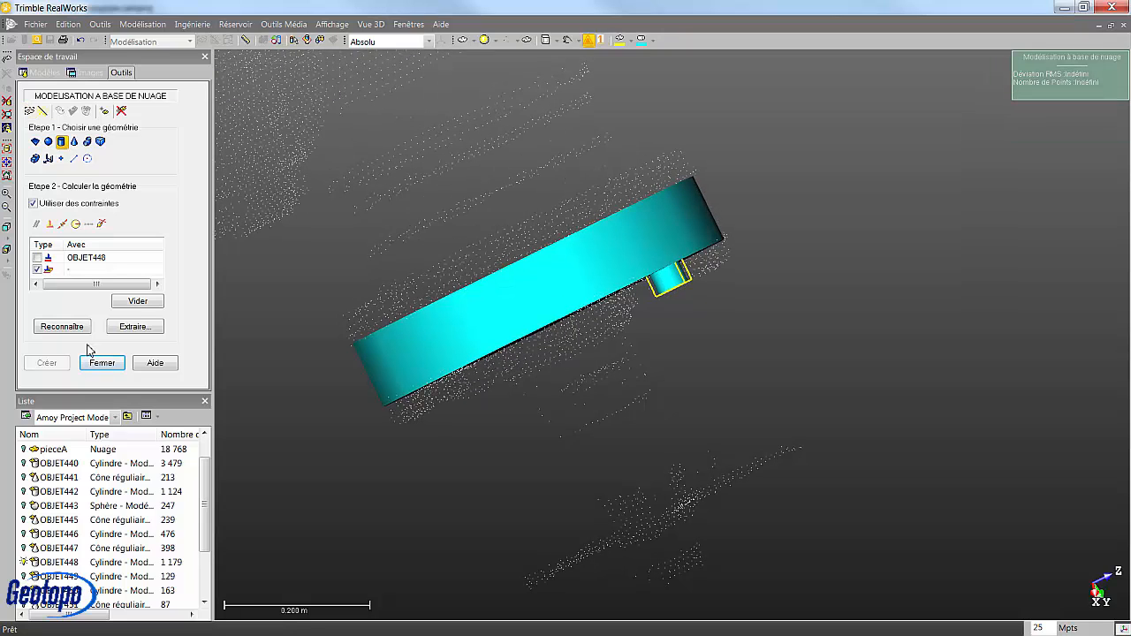
left_click(99, 362)
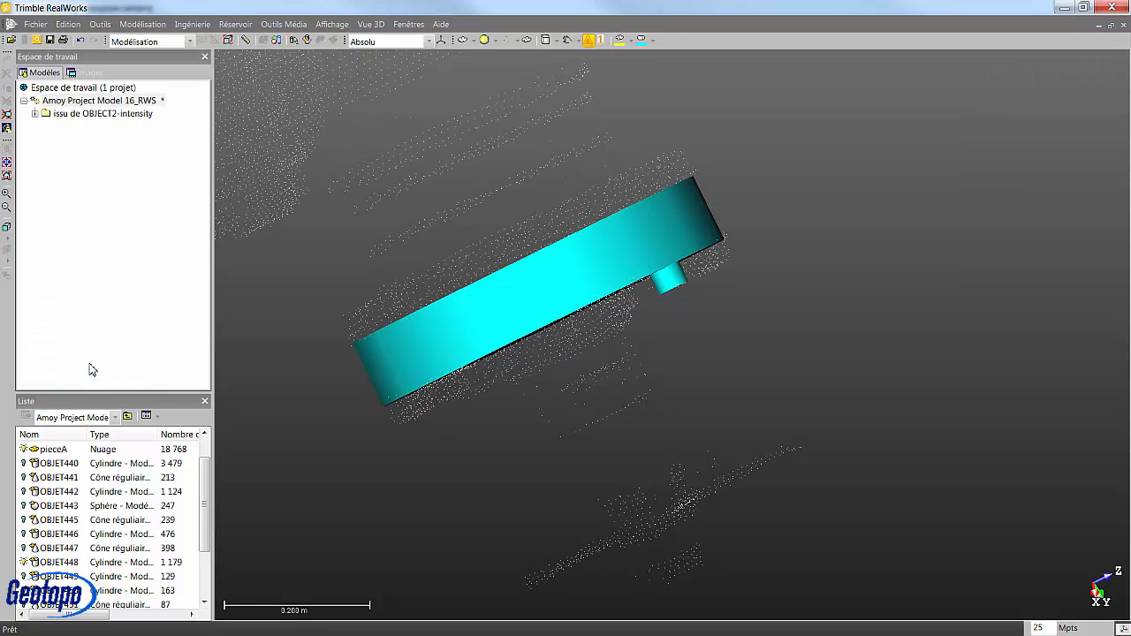
Step: Extend the bolt cylinder through the flange with the Geometry Modifier so it protrudes from the opposite face, and close the tool
left_click(679, 281)
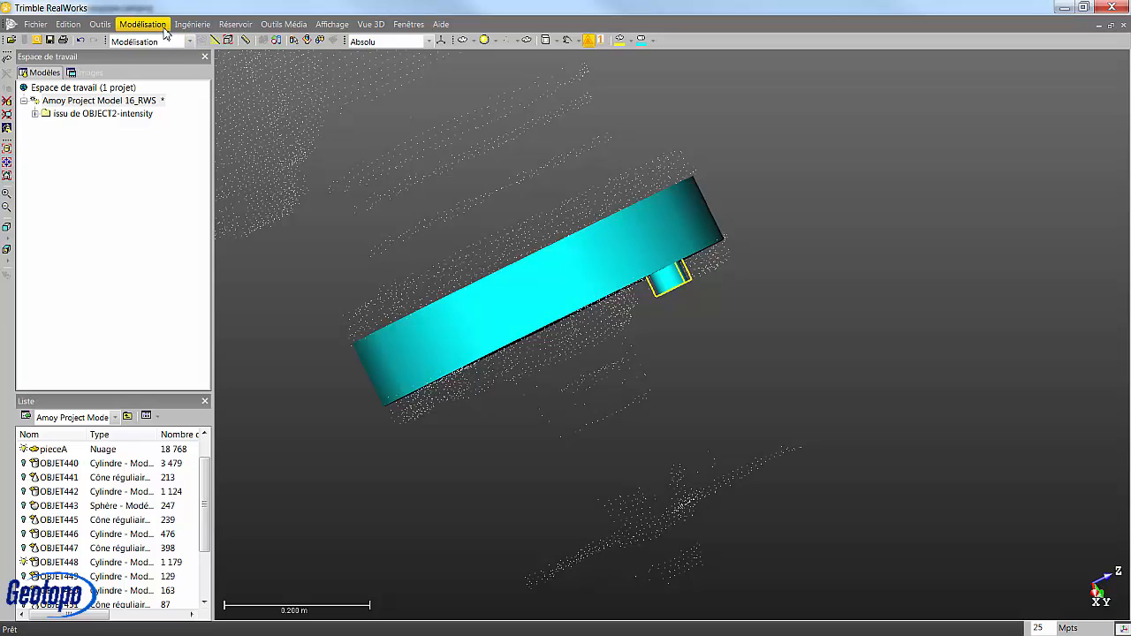
left_click(163, 25)
left_click(164, 74)
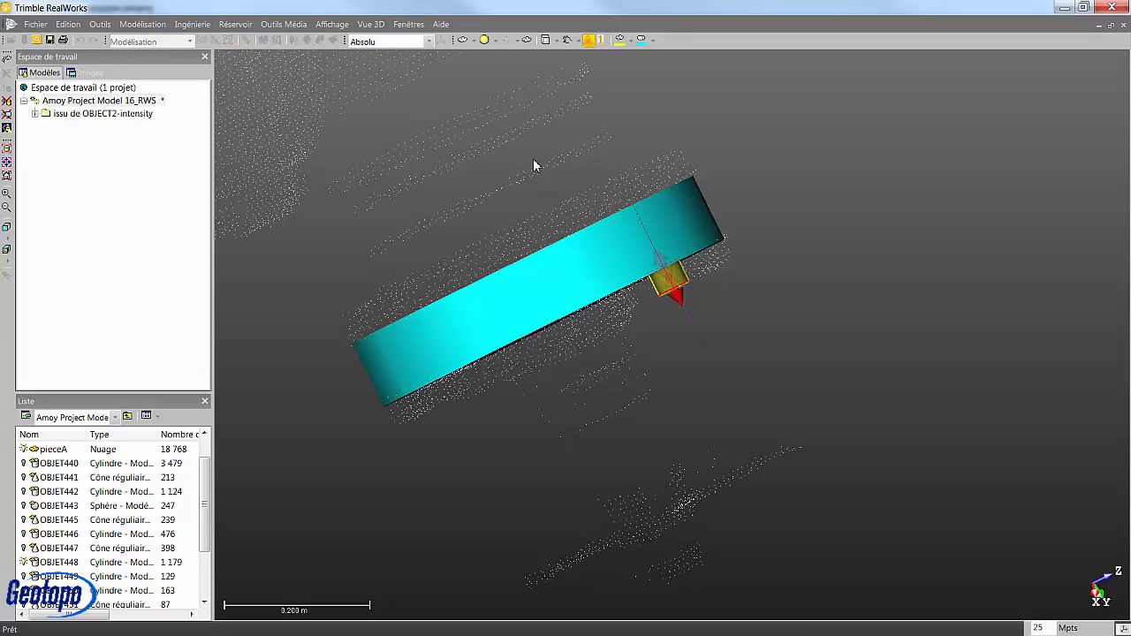
left_click_drag(663, 258, 616, 162)
left_click(583, 274)
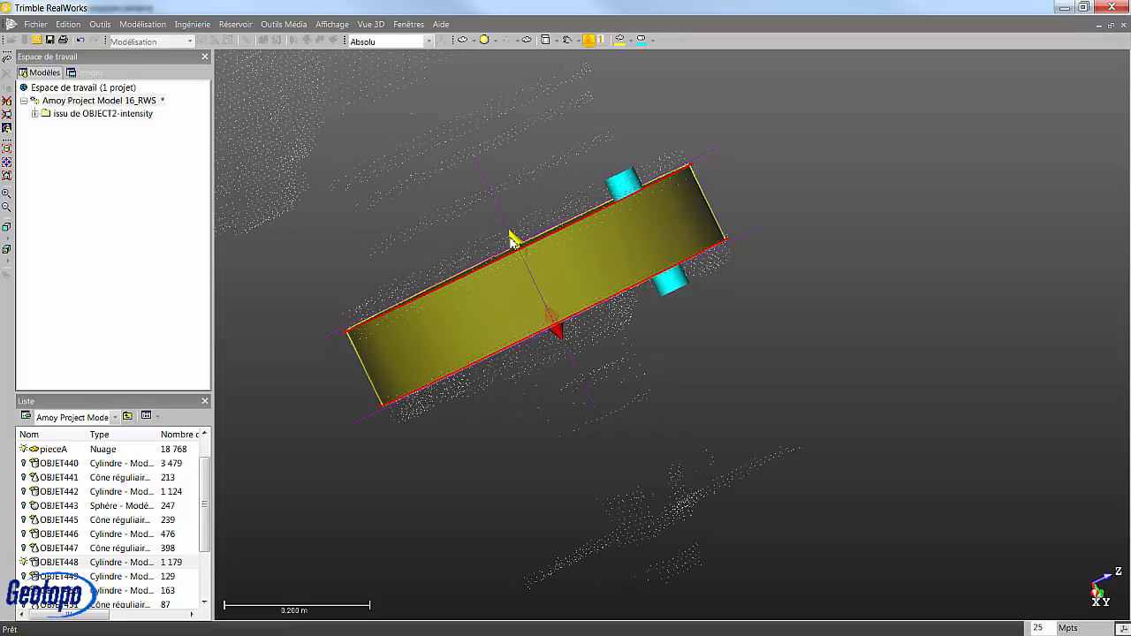
left_click(668, 336)
left_click_drag(669, 336, 663, 223)
left_click(664, 226)
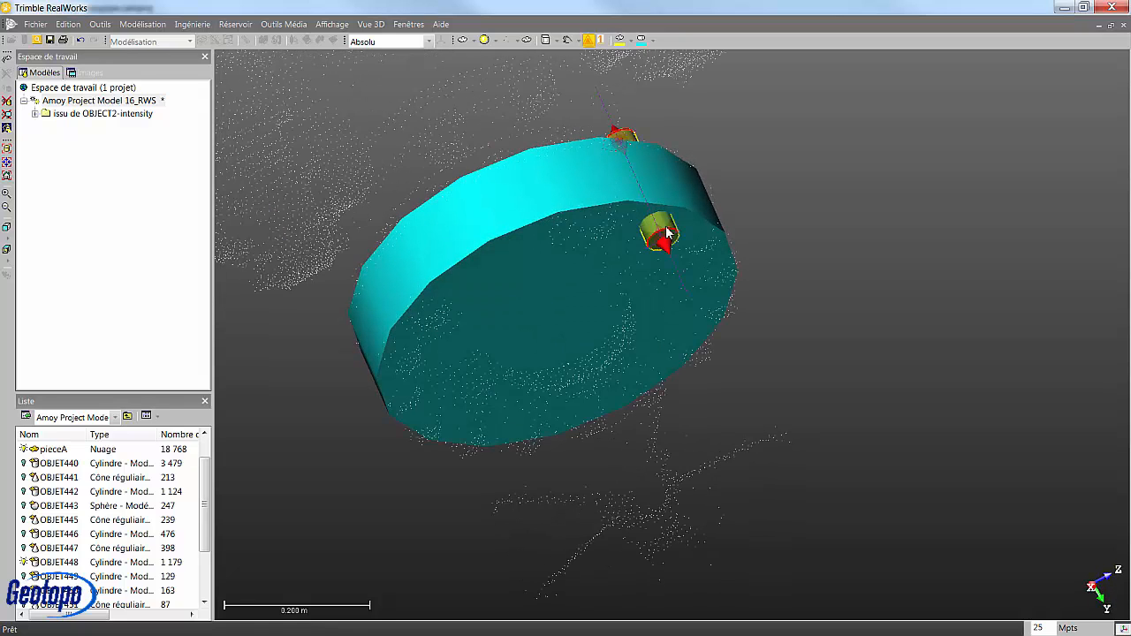
left_click(139, 24)
left_click(141, 244)
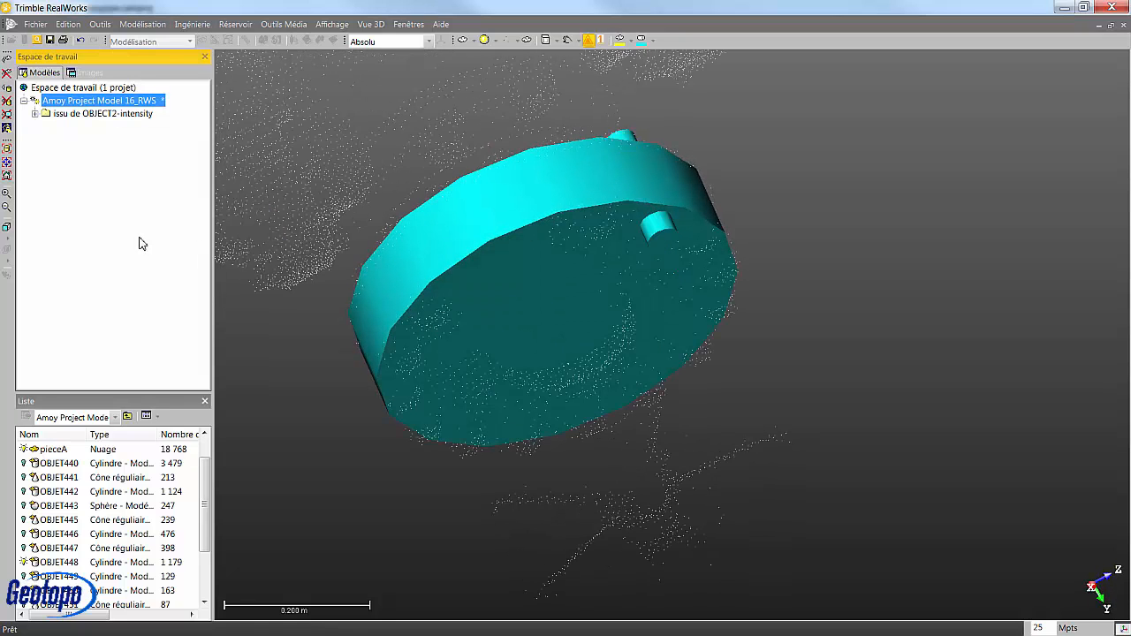
left_click(141, 24)
left_click(145, 103)
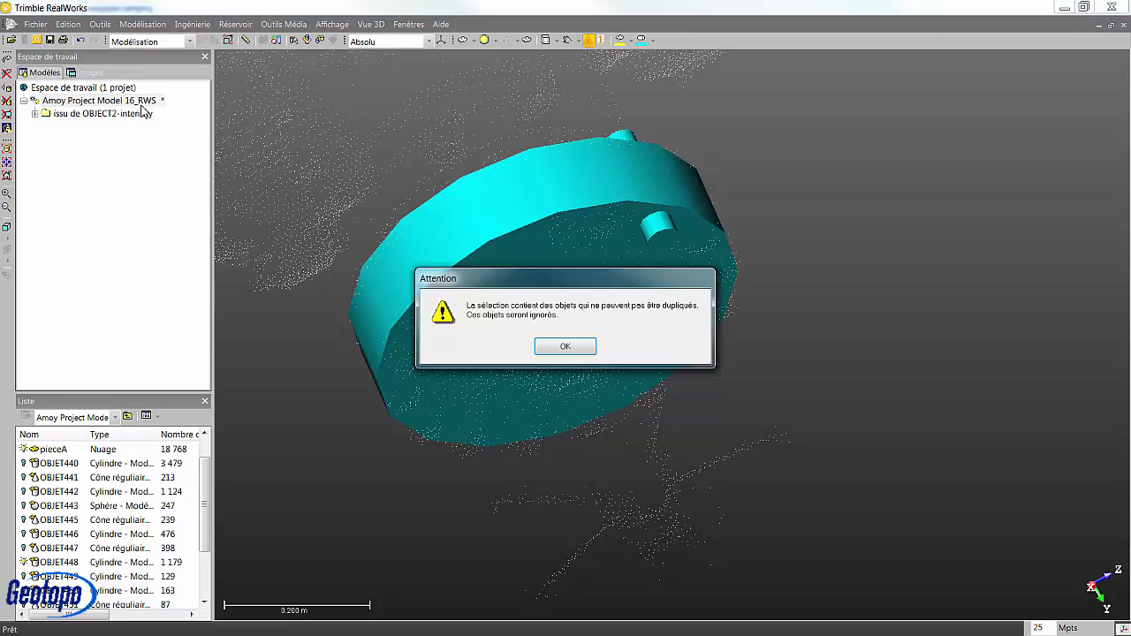
left_click(566, 346)
key("Escape")
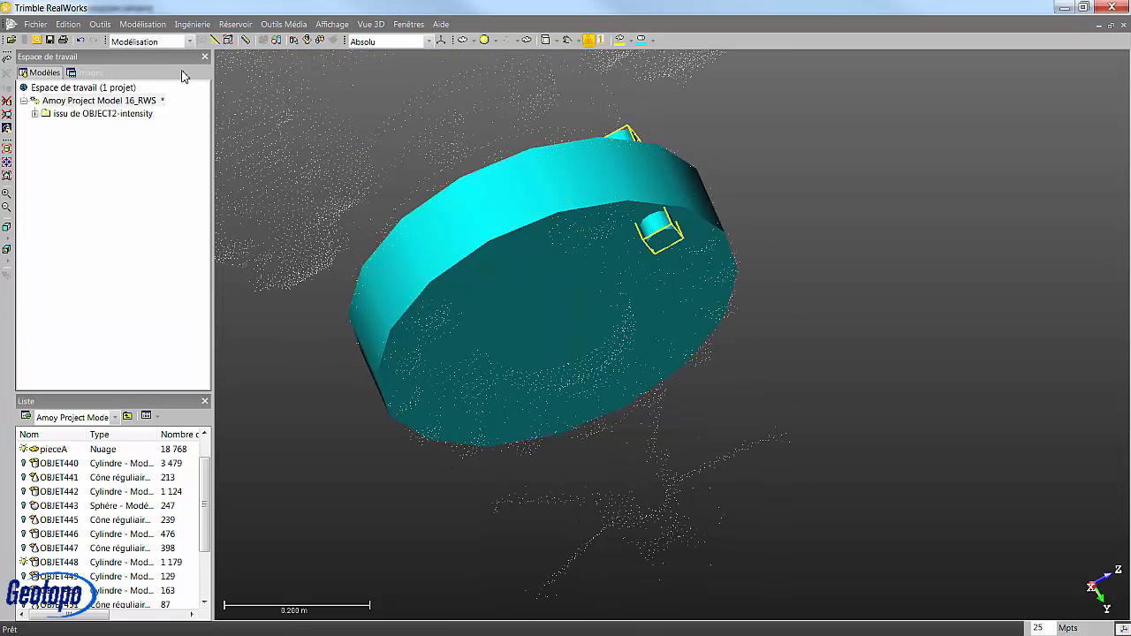
Step: Start the Duplicator on the bolt cylinder with the around-an-axis (Autour d'un axe) method
left_click(131, 24)
left_click(160, 101)
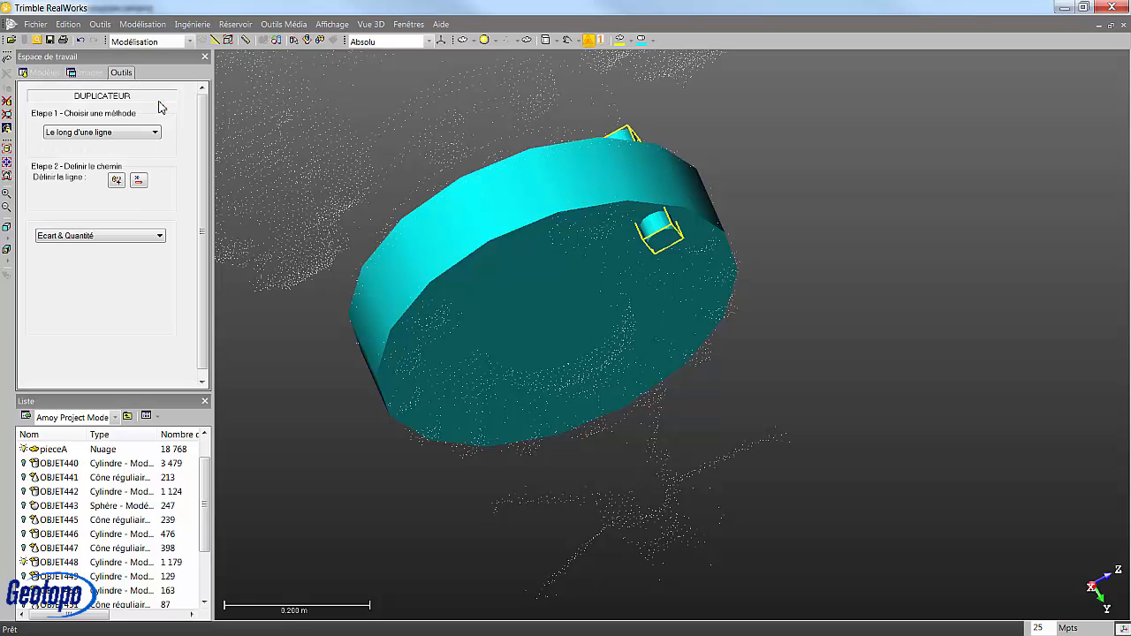
left_click(107, 133)
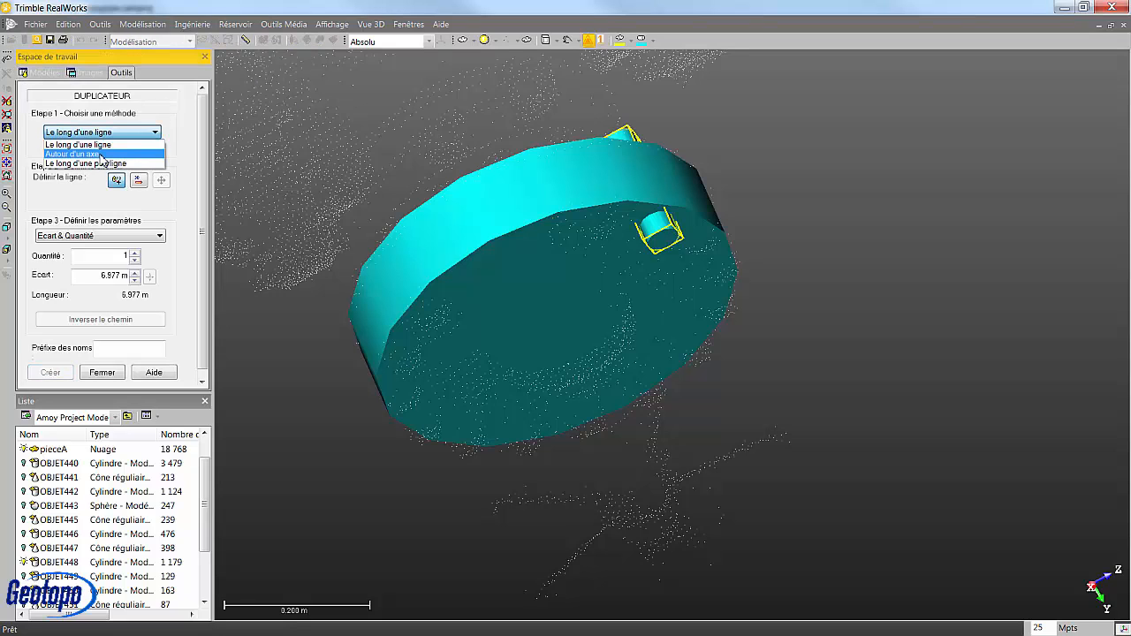
left_click(80, 146)
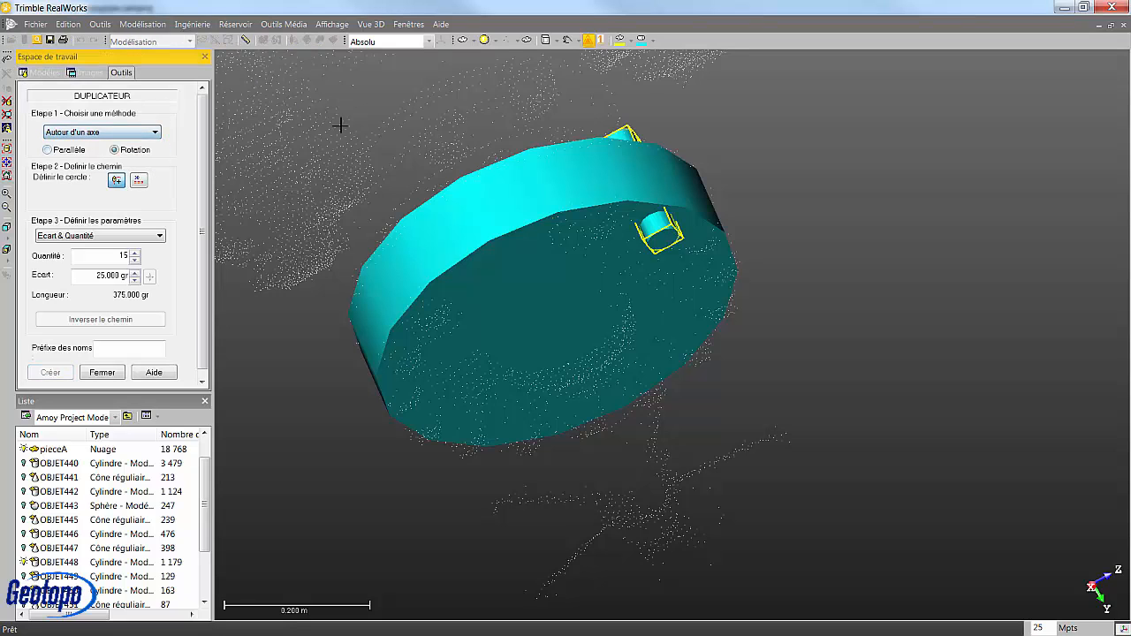
Step: Define the duplication axis by picking the flange cylinder OBJET448 as the axial entity
left_click(138, 181)
left_click(518, 286)
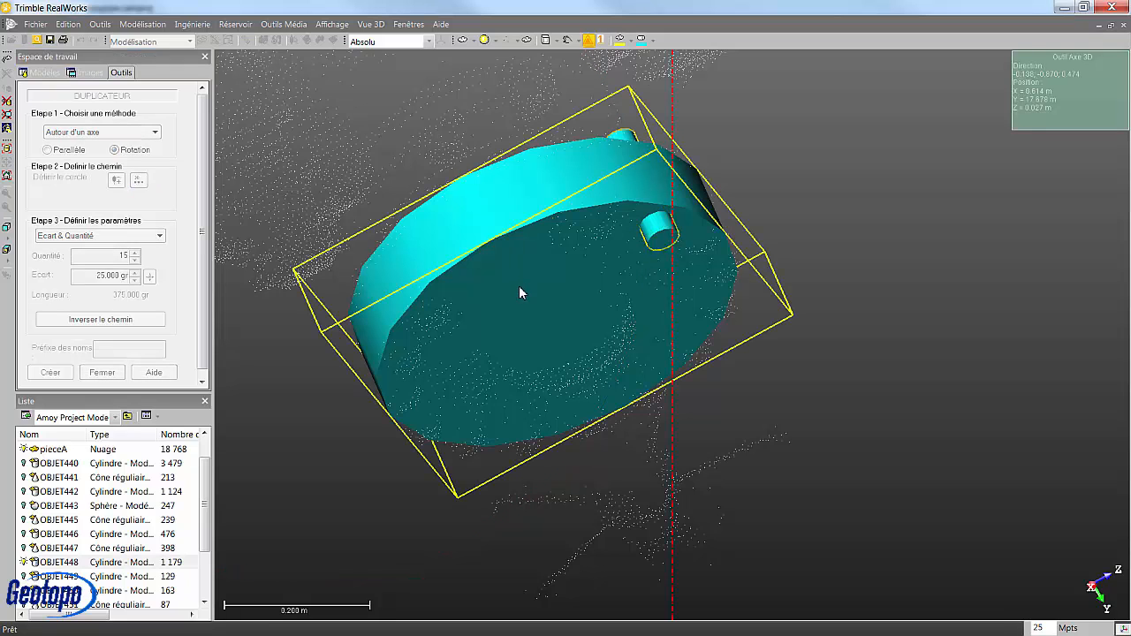
left_click_drag(534, 327, 515, 254)
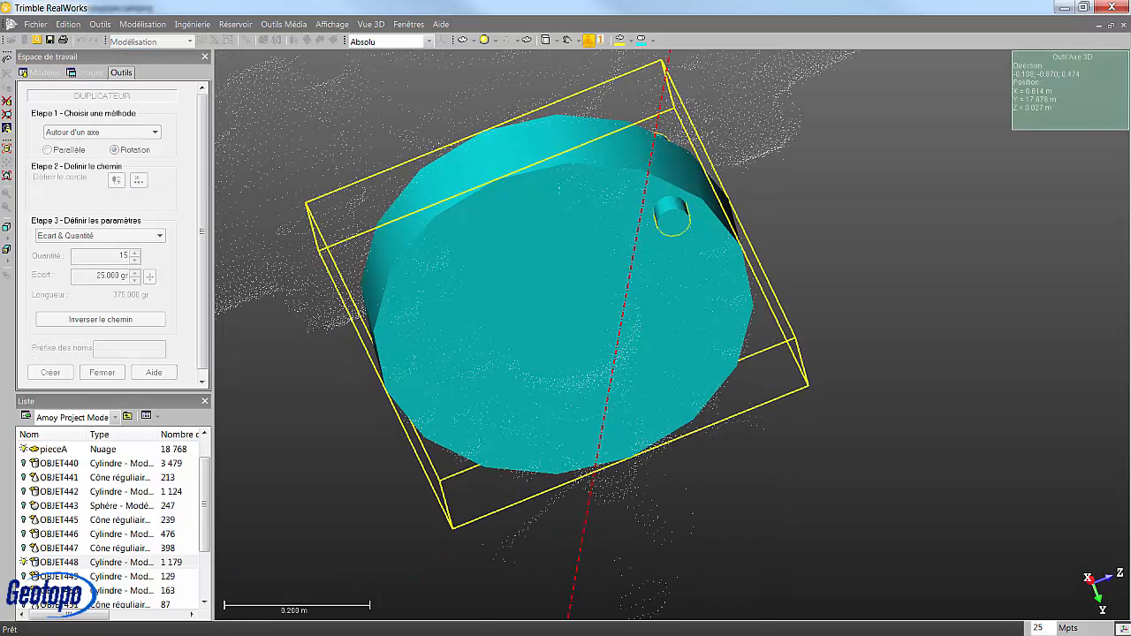
left_click_drag(426, 181, 157, 144)
left_click(118, 158)
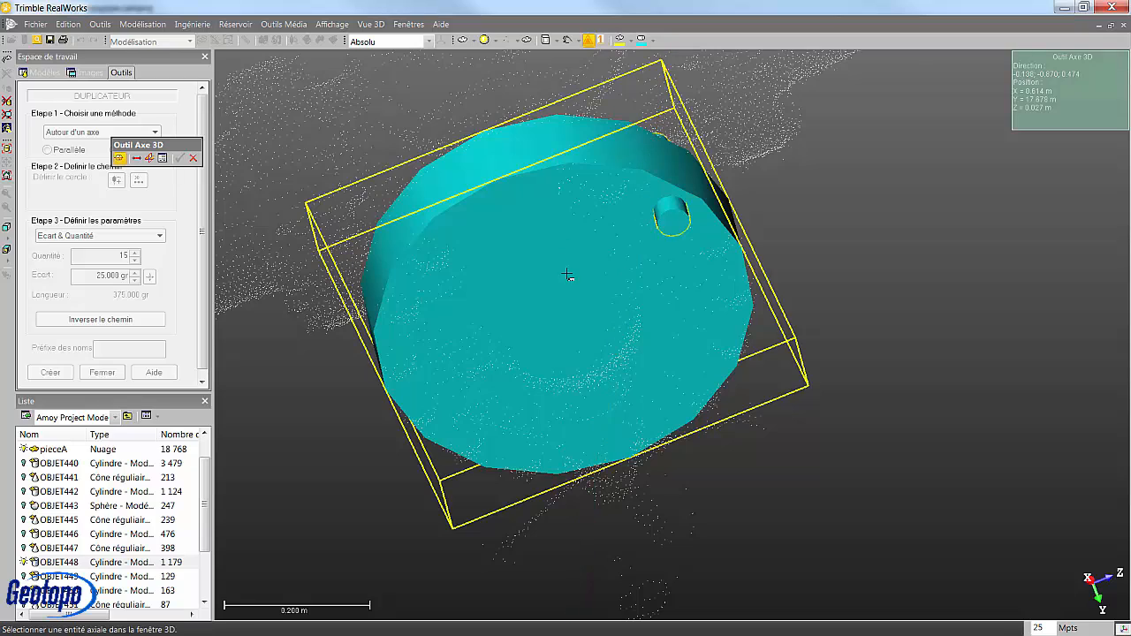
left_click(568, 275)
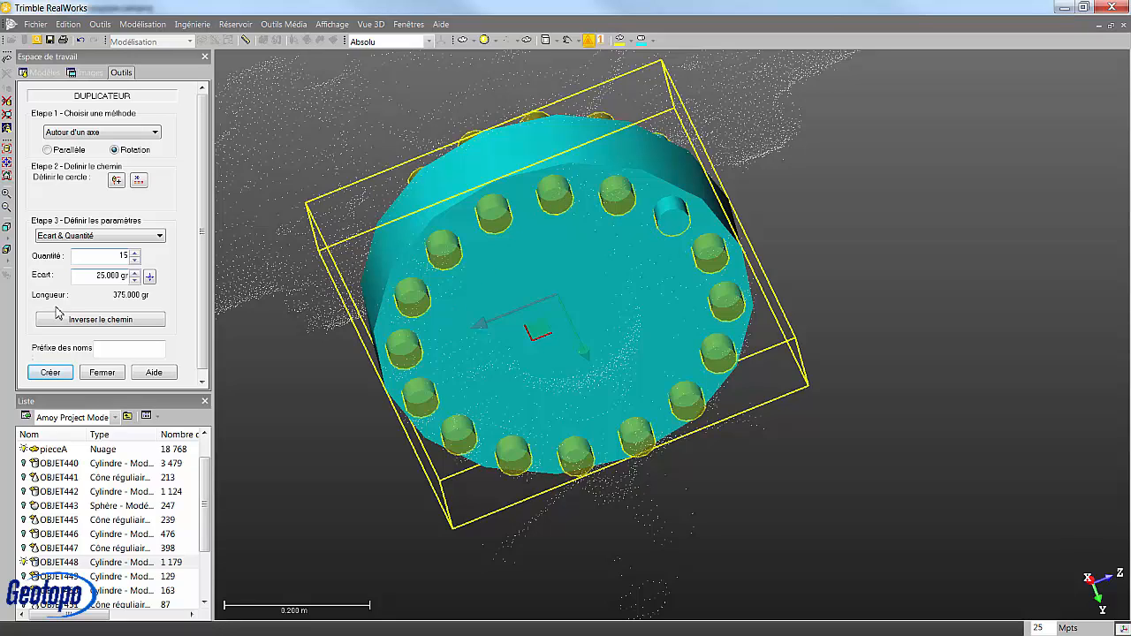
Step: Try a lower number of bolt copies around the flange, and return the quantity to 15
left_click(134, 260)
left_click(134, 260)
left_click(135, 260)
left_click(134, 260)
left_click(134, 259)
left_click(134, 260)
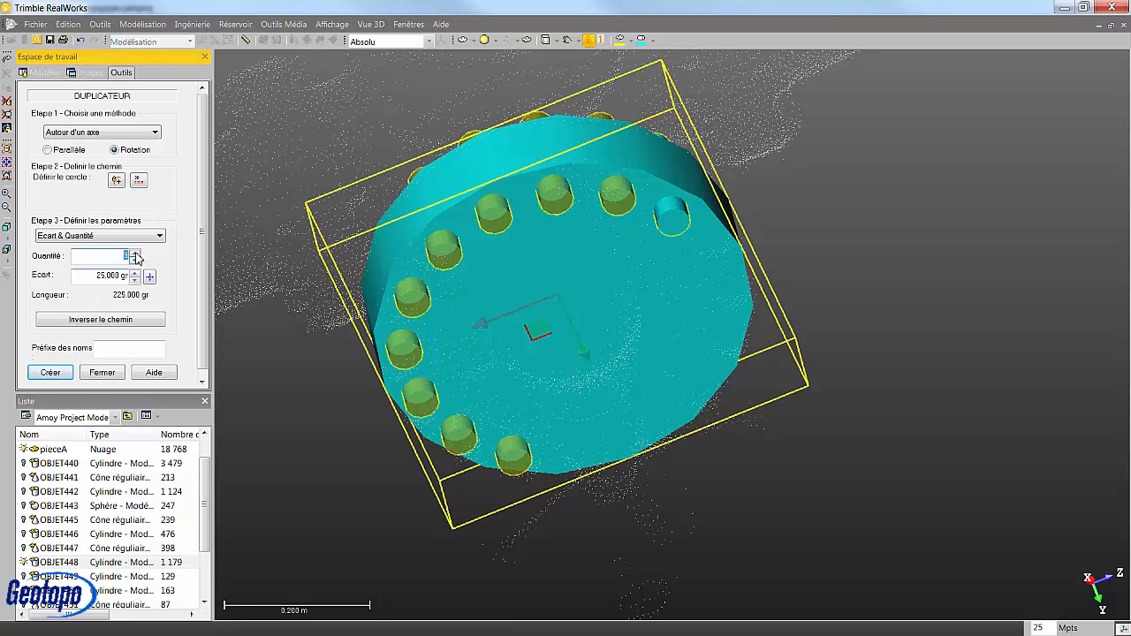
left_click(135, 254)
left_click(134, 254)
left_click(134, 253)
left_click(135, 254)
left_click(134, 253)
left_click(134, 253)
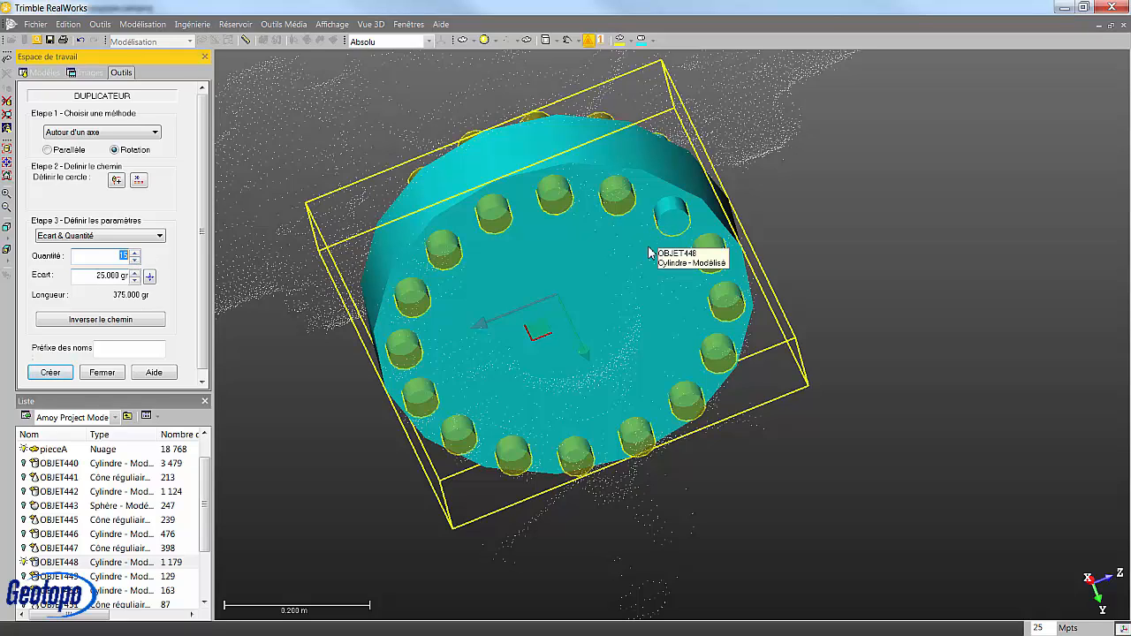
Step: Create 15 copies of the bolt around the flange axis at 25 gr spacing and close the Duplicator
left_click_drag(531, 414, 525, 310)
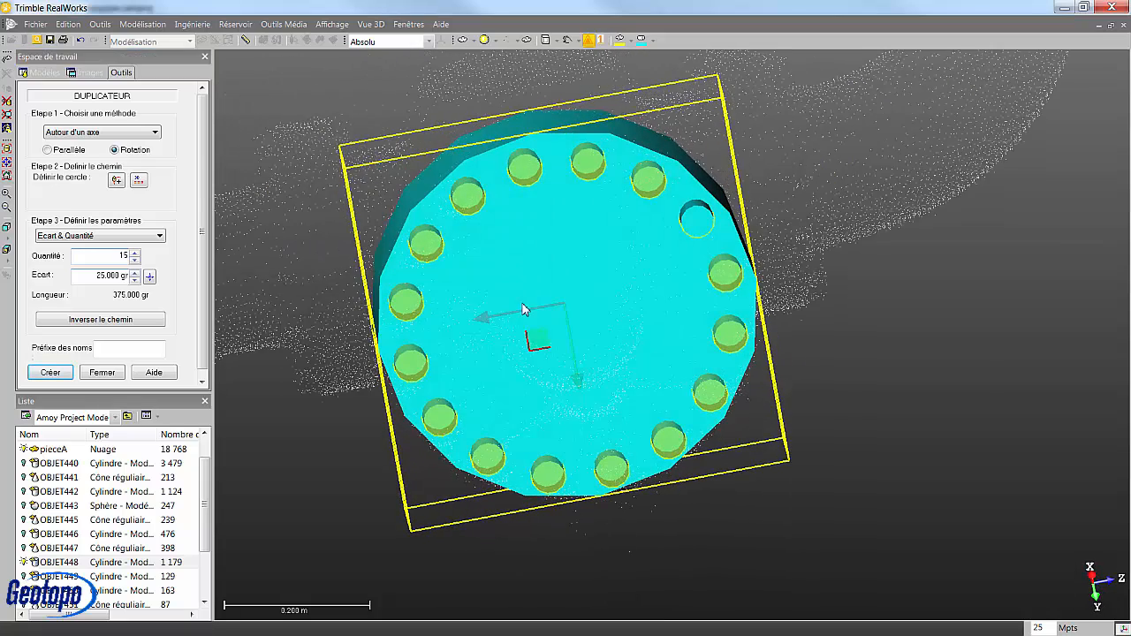
left_click(134, 281)
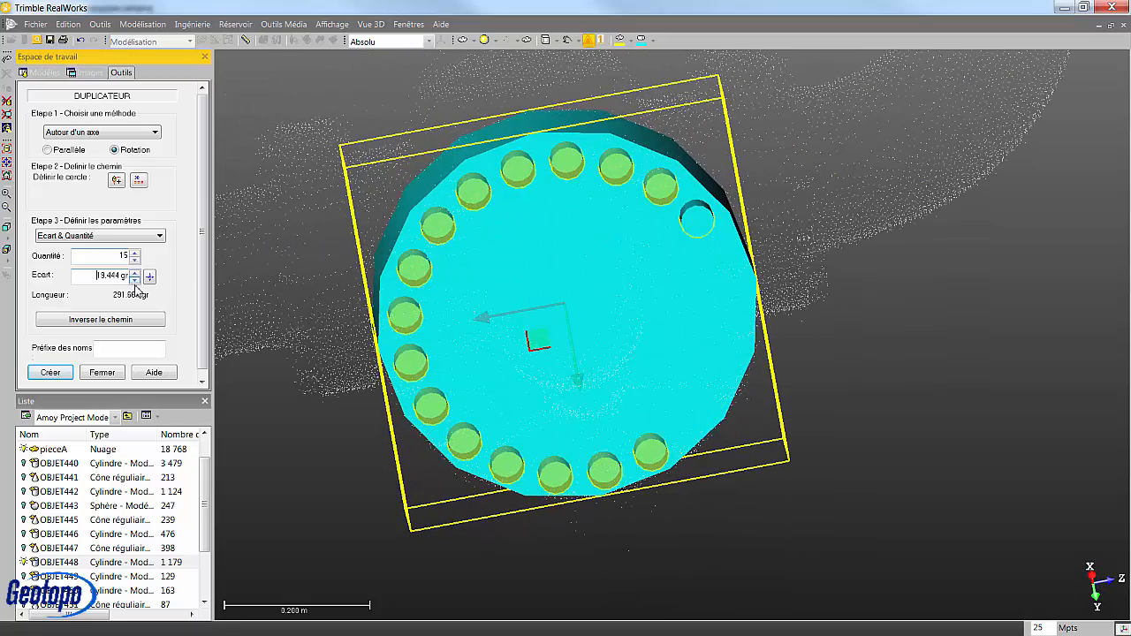
left_click(134, 273)
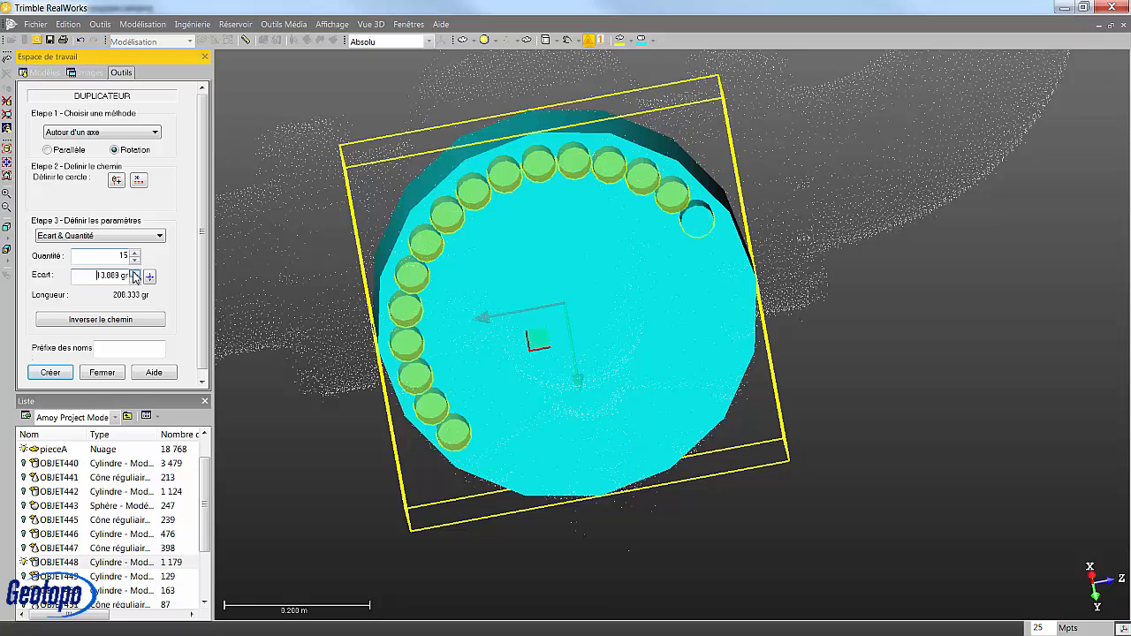
left_click(49, 372)
left_click(101, 372)
Step: Select all the modeled primitives from OBJET440 to the last object in the list and display them together with the bolted flange
left_click_drag(395, 355, 718, 391)
left_click(68, 576)
key("ctrl+a")
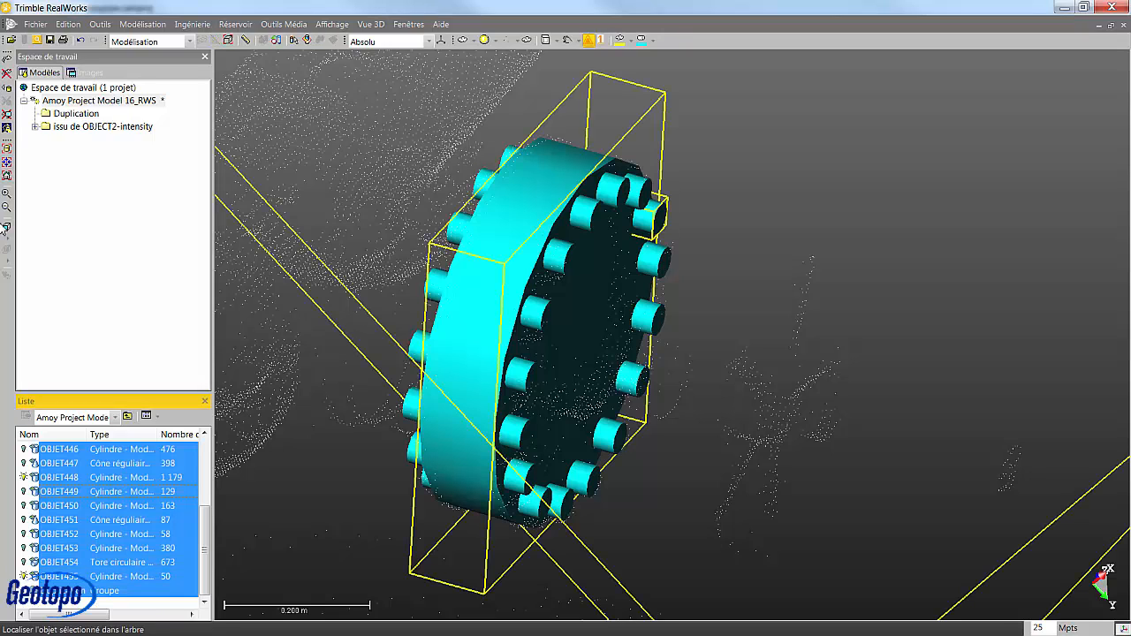
left_click(87, 476)
left_click(80, 589)
scroll(78, 576, "up", 2)
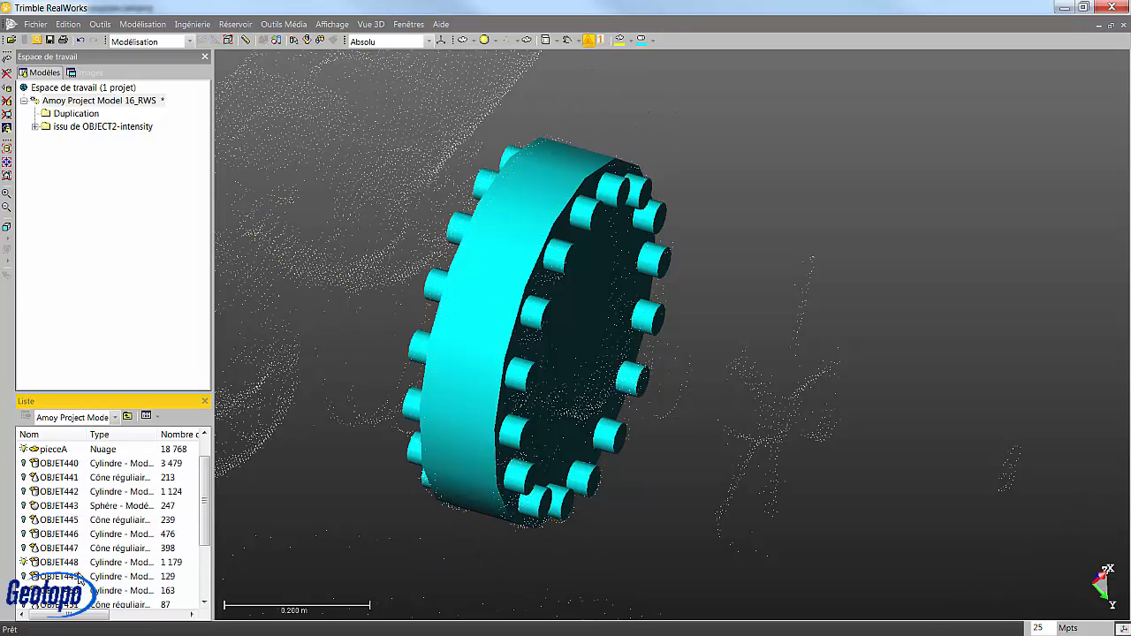
scroll(78, 575, "down", 2)
scroll(61, 511, "up", 2)
left_click(52, 462, "shift")
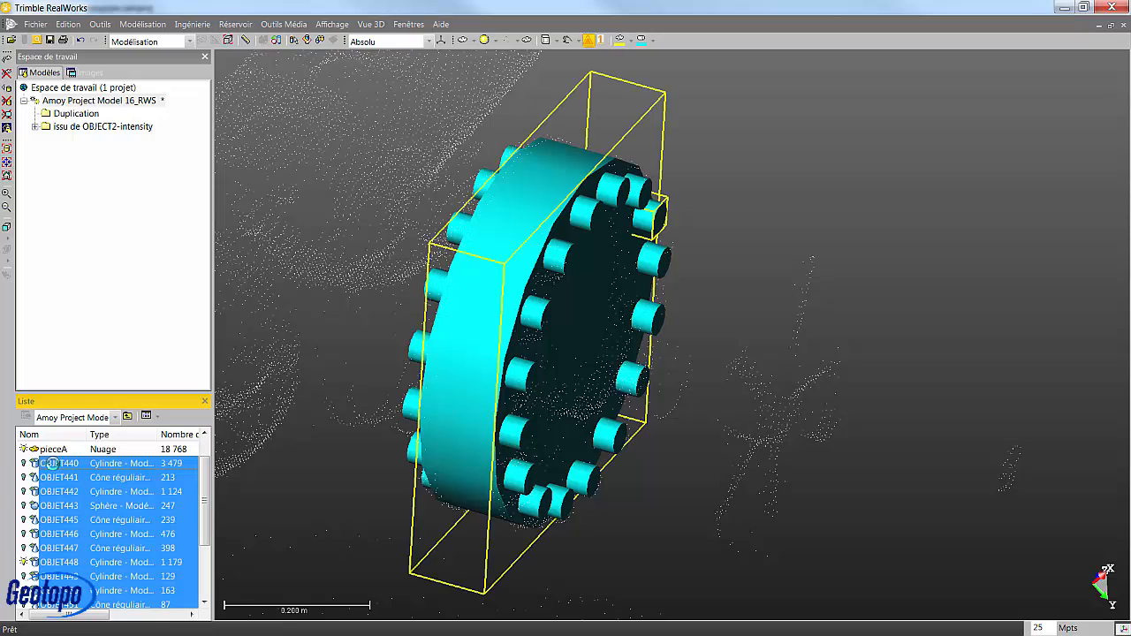
left_click(6, 87)
left_click(859, 170)
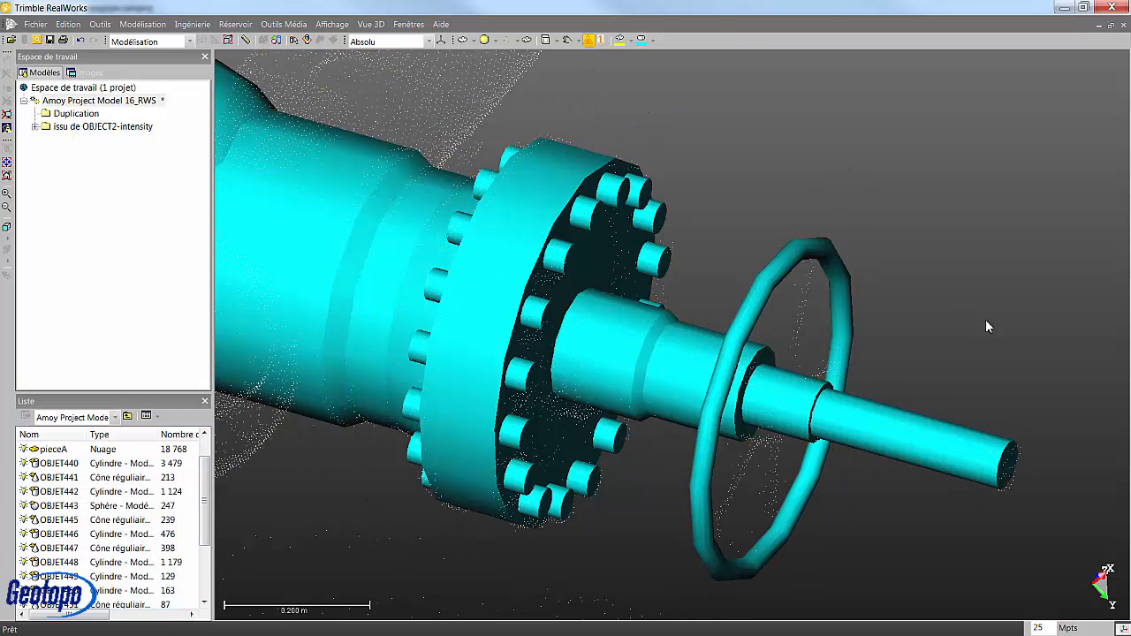
Step: Examine the complete valve model from the handwheel side and from the sphere end
left_click_drag(985, 325, 871, 305)
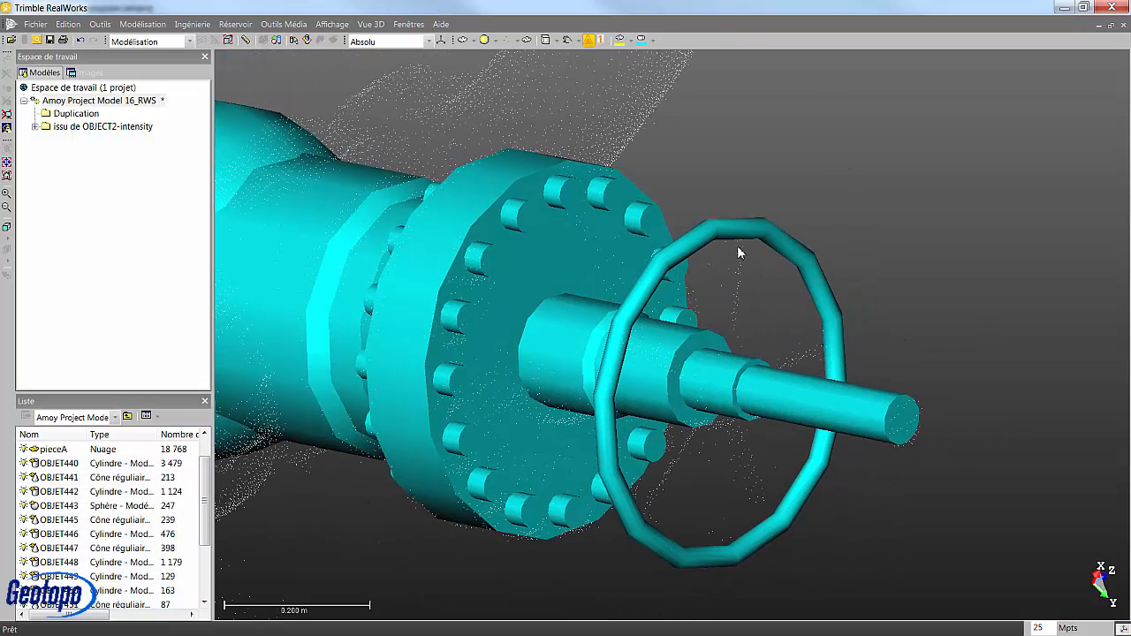
middle_click_drag(616, 376, 899, 444)
scroll(899, 444, "down", 4)
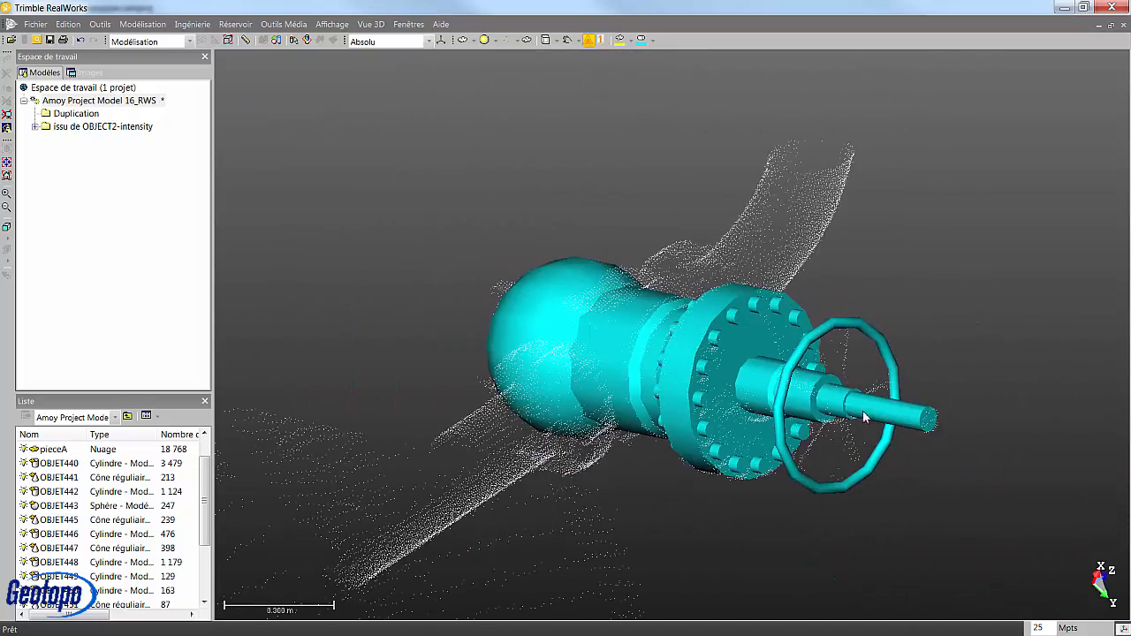
left_click_drag(863, 415, 671, 376)
left_click(827, 357)
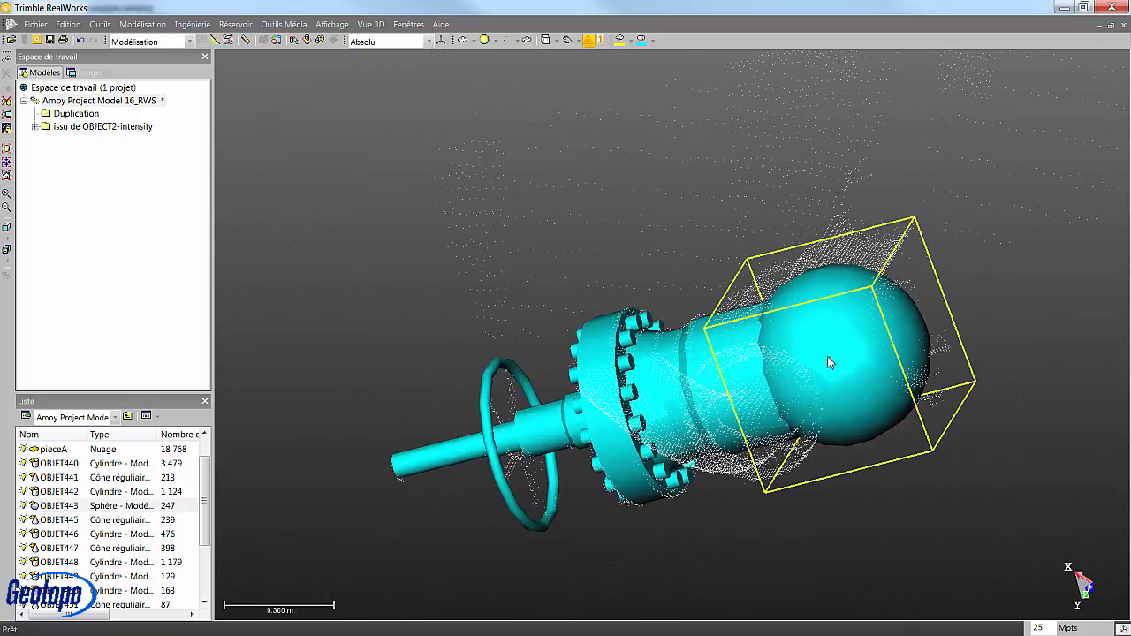
middle_click_drag(827, 357, 694, 360)
left_click_drag(695, 360, 496, 273)
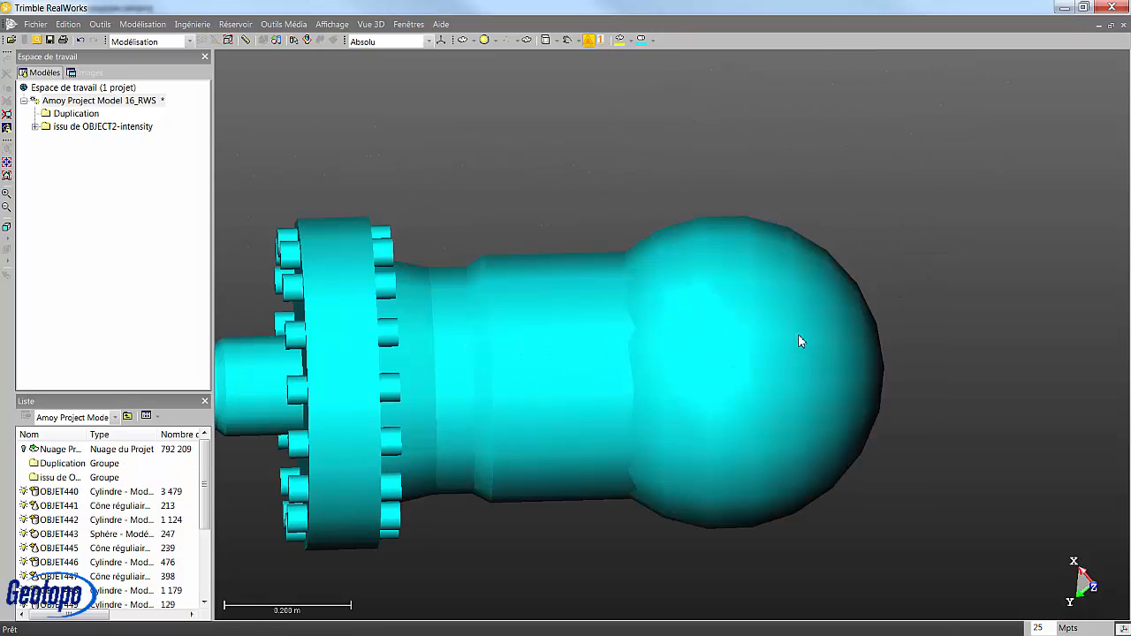
Step: Trim sphere OBJET443 with the geometry modifier to a shallow domed cap just beyond the open end of the valve body
left_click(793, 328)
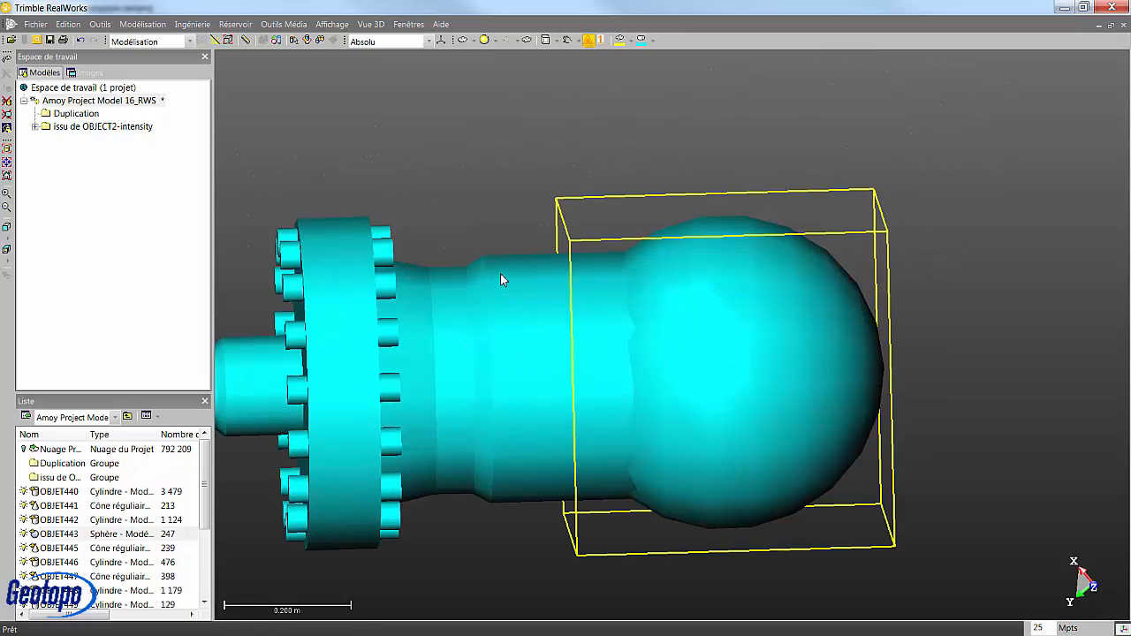
left_click(25, 534)
left_click(25, 535)
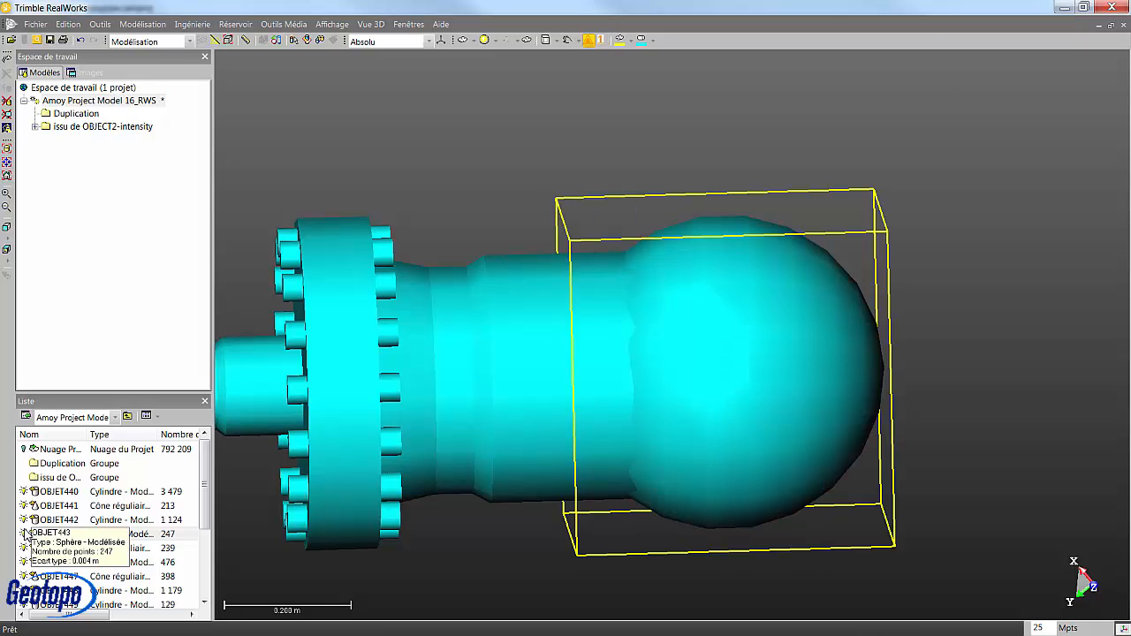
left_click(58, 534)
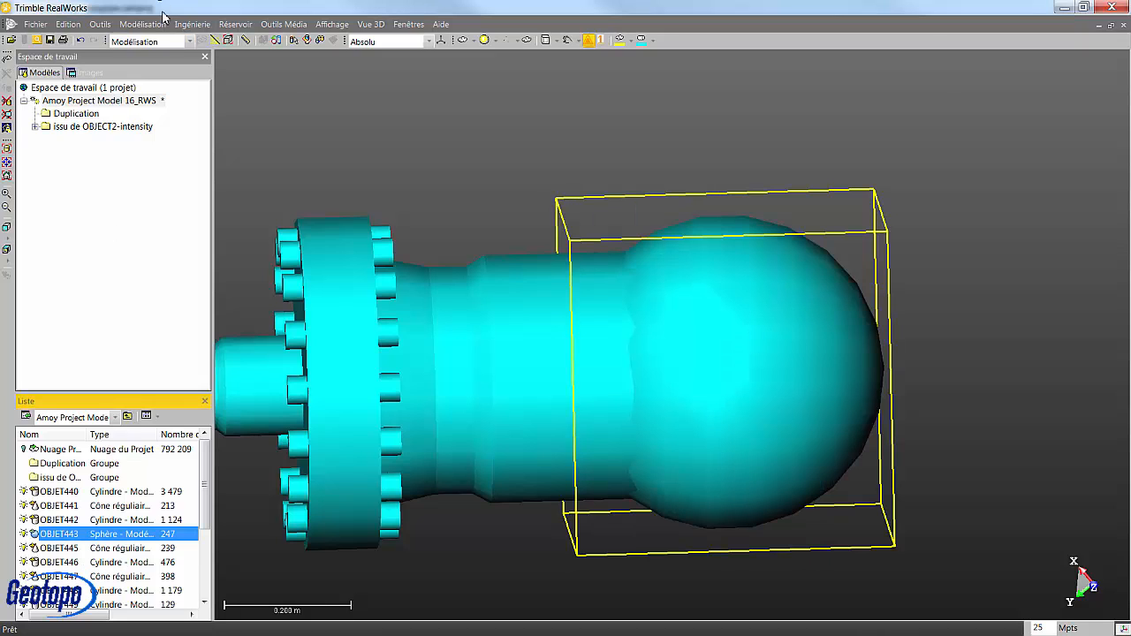
left_click(142, 24)
left_click(194, 70)
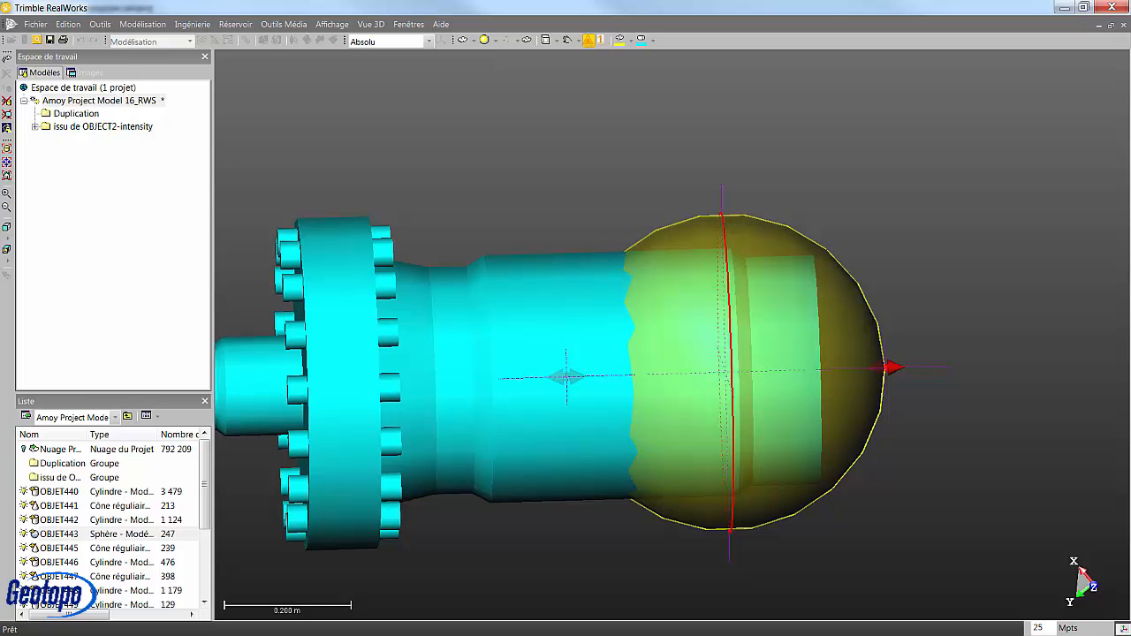
left_click_drag(1115, 132, 316, 165)
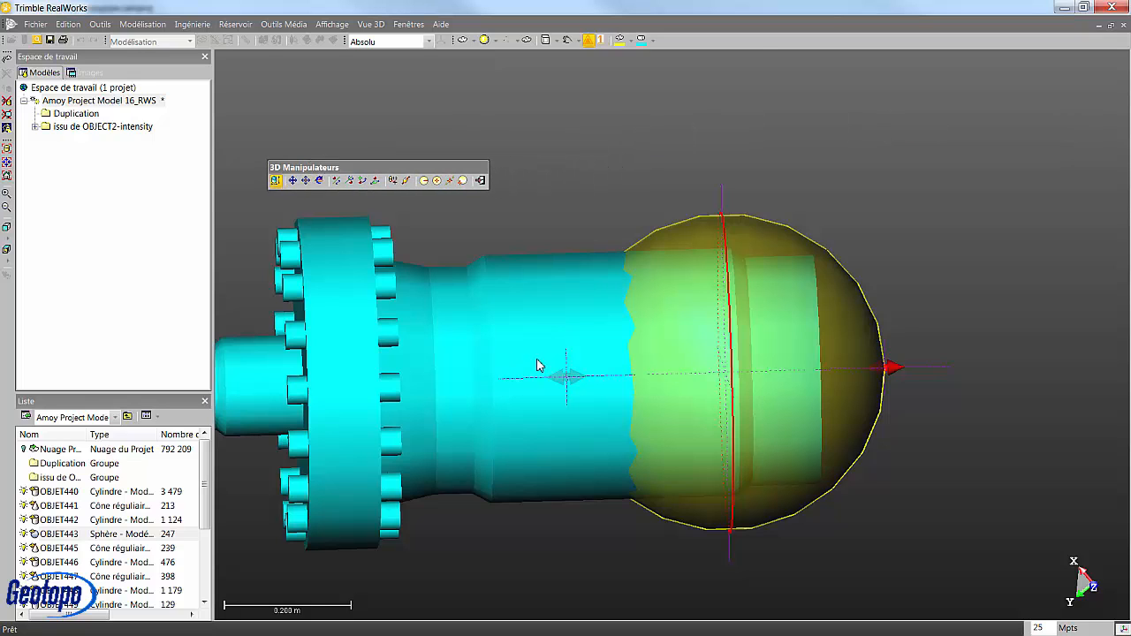
left_click_drag(565, 377, 847, 369)
left_click(480, 180)
mouse_move(747, 319)
left_mouse_down()
mouse_move(730, 319)
mouse_move(767, 318)
left_mouse_up()
Step: Start the Intersection tool and pick end cylinder OBJET442 as the part to extend and sphere cap OBJET443 as its limit
left_click(150, 27)
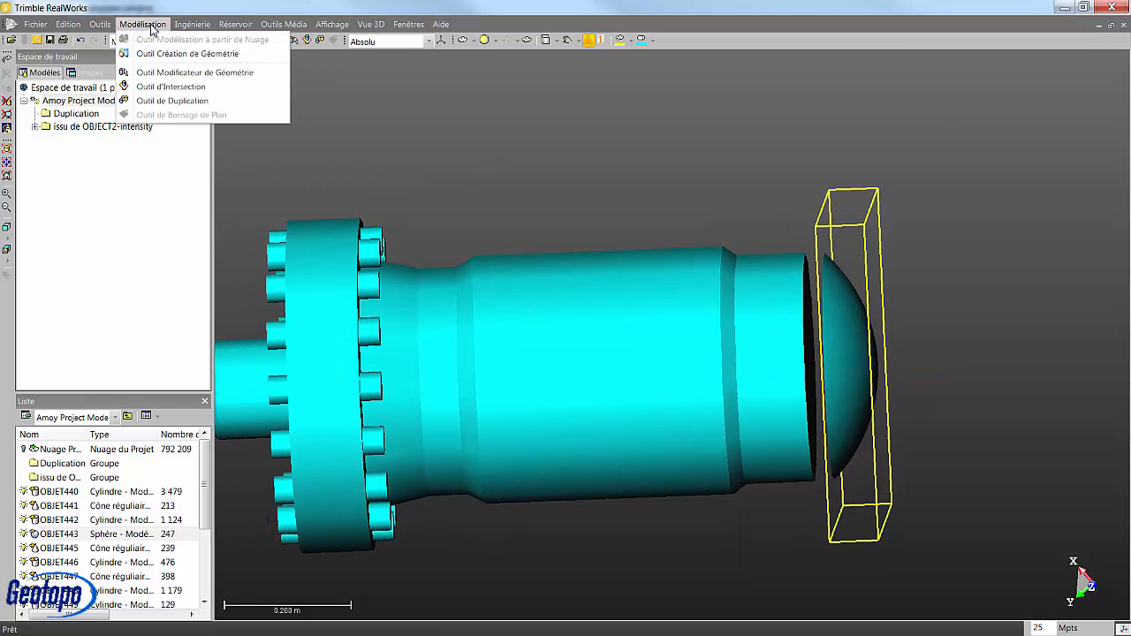
left_click(161, 87)
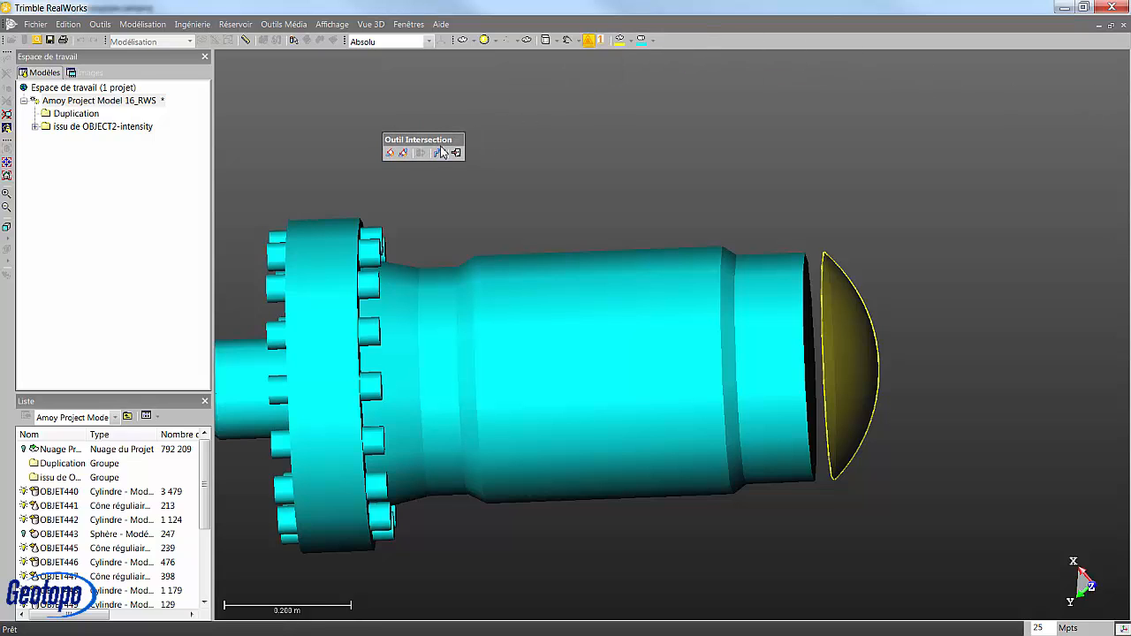
left_click(829, 325)
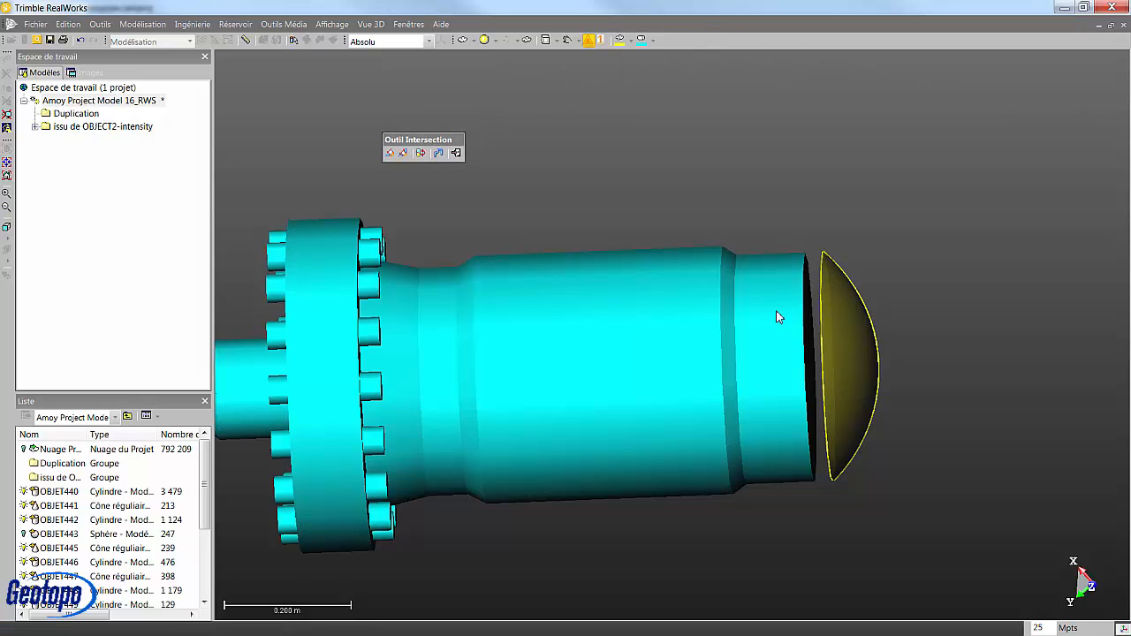
left_click(760, 298)
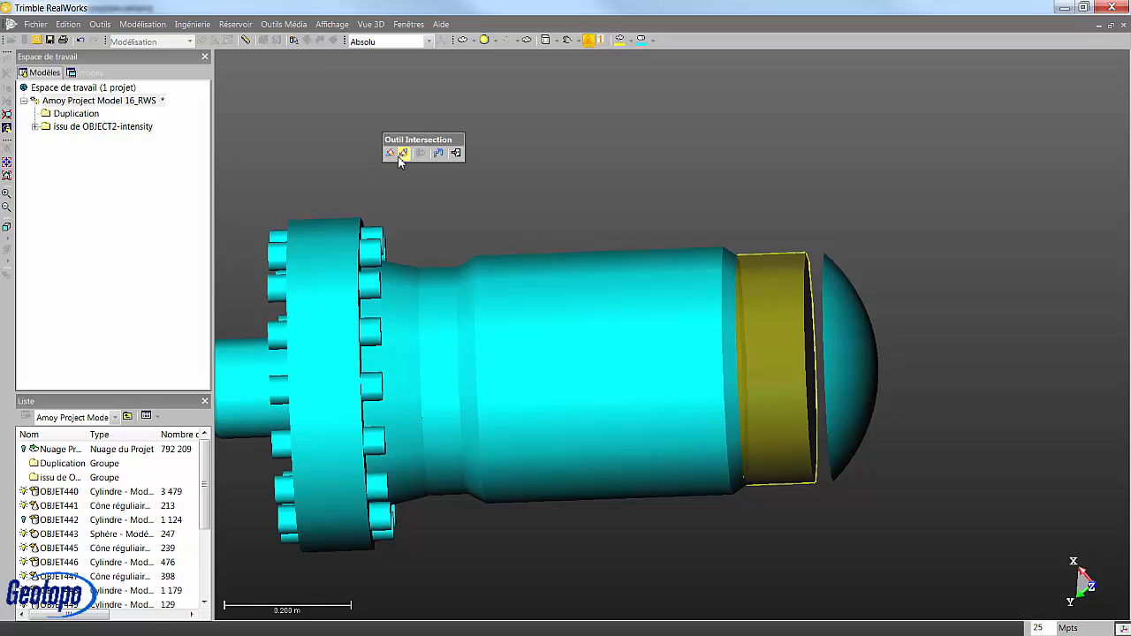
left_click(402, 154)
left_click(867, 354)
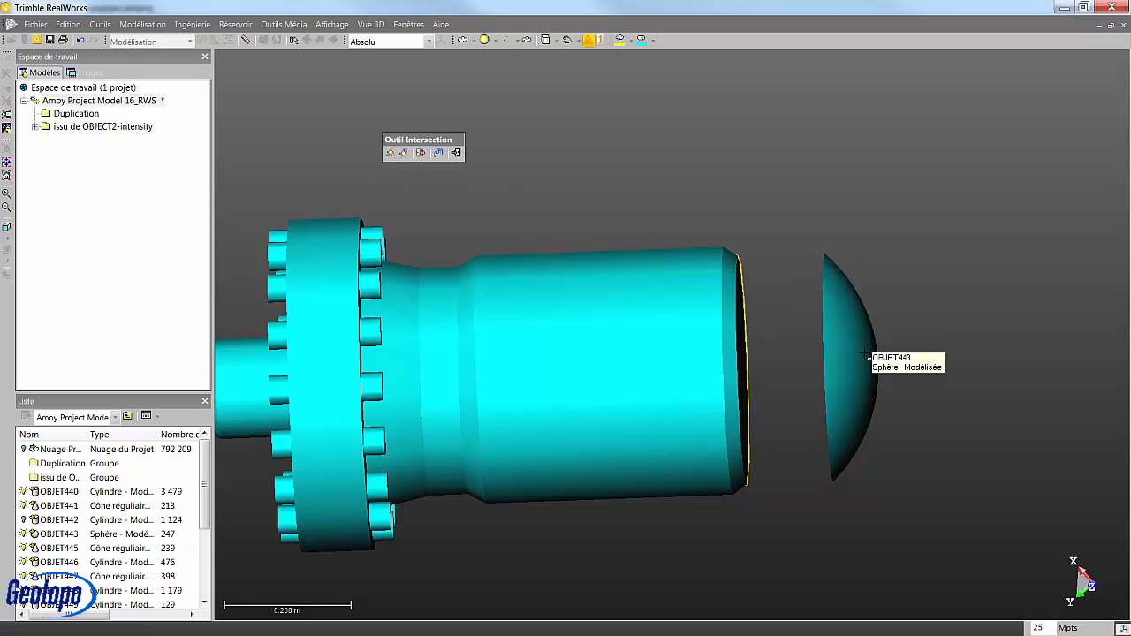
Step: Cycle through the intersection solutions until the end cylinder reaches the domed cap, apply that solution and close the tool
left_click(420, 154)
left_click_drag(723, 293, 708, 299)
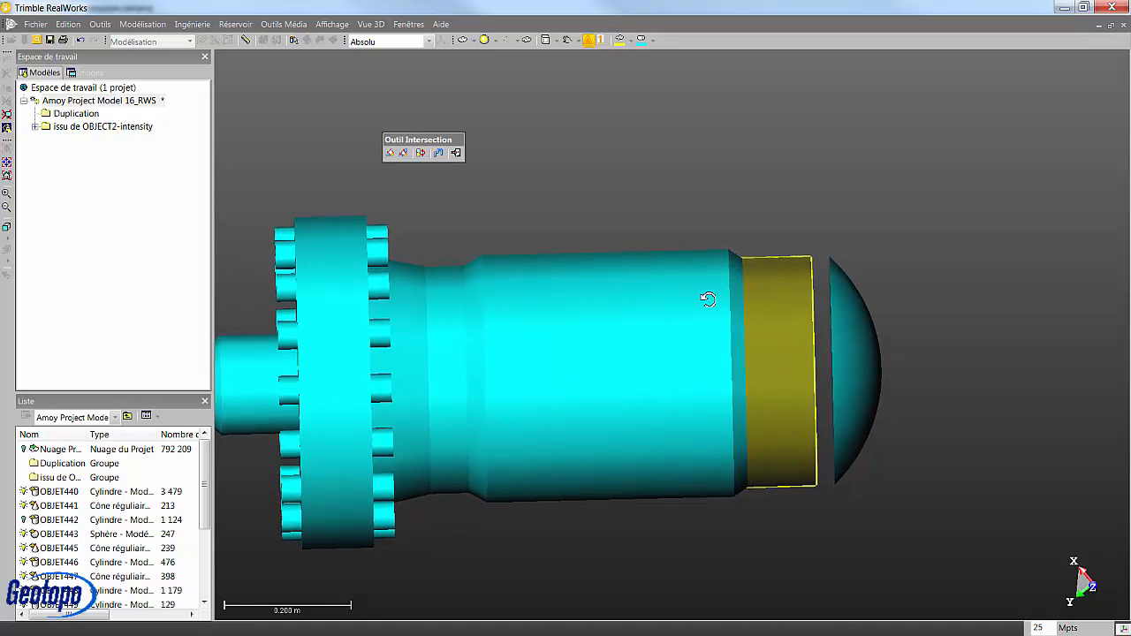
left_click(420, 153)
left_click(419, 154)
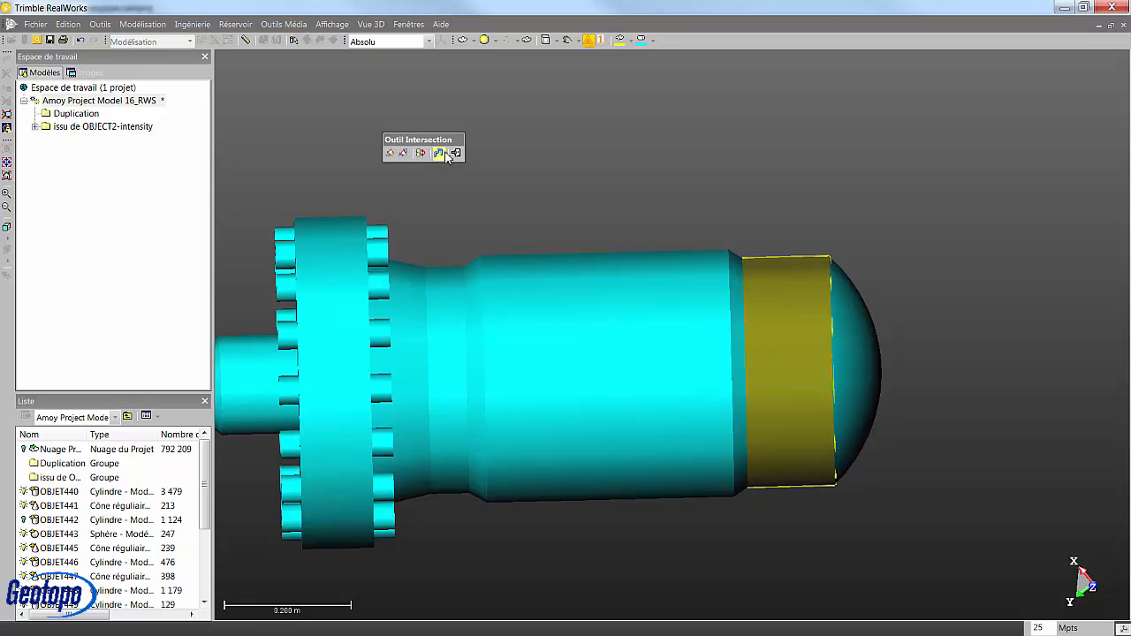
left_click(456, 154)
middle_click_drag(614, 206, 686, 217)
scroll(562, 405, "down", 3)
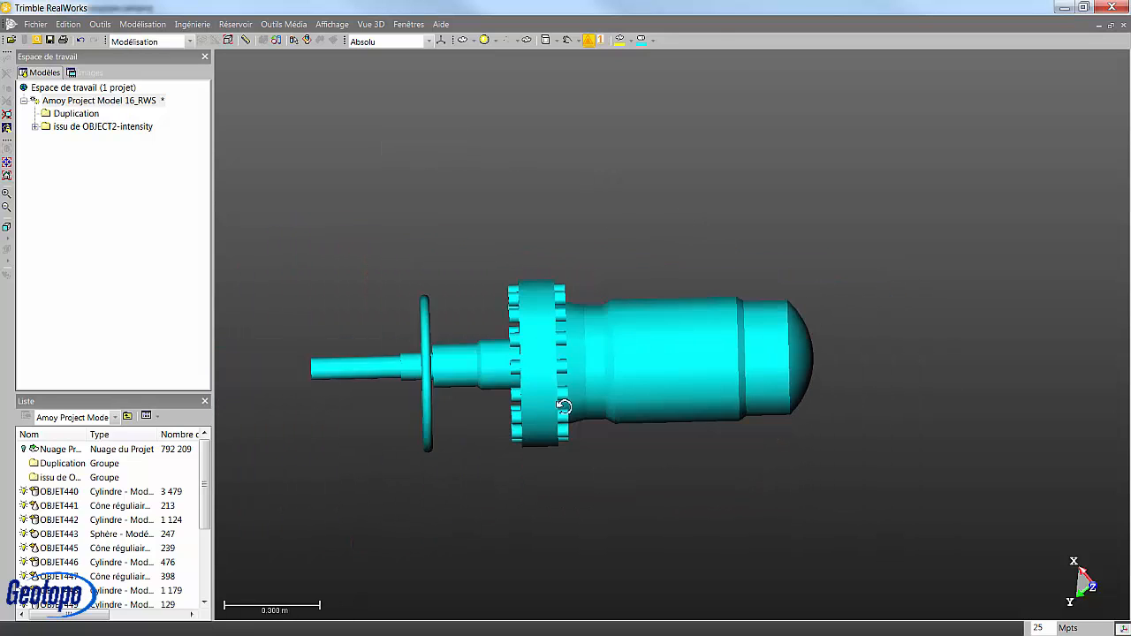
left_click_drag(562, 405, 618, 454)
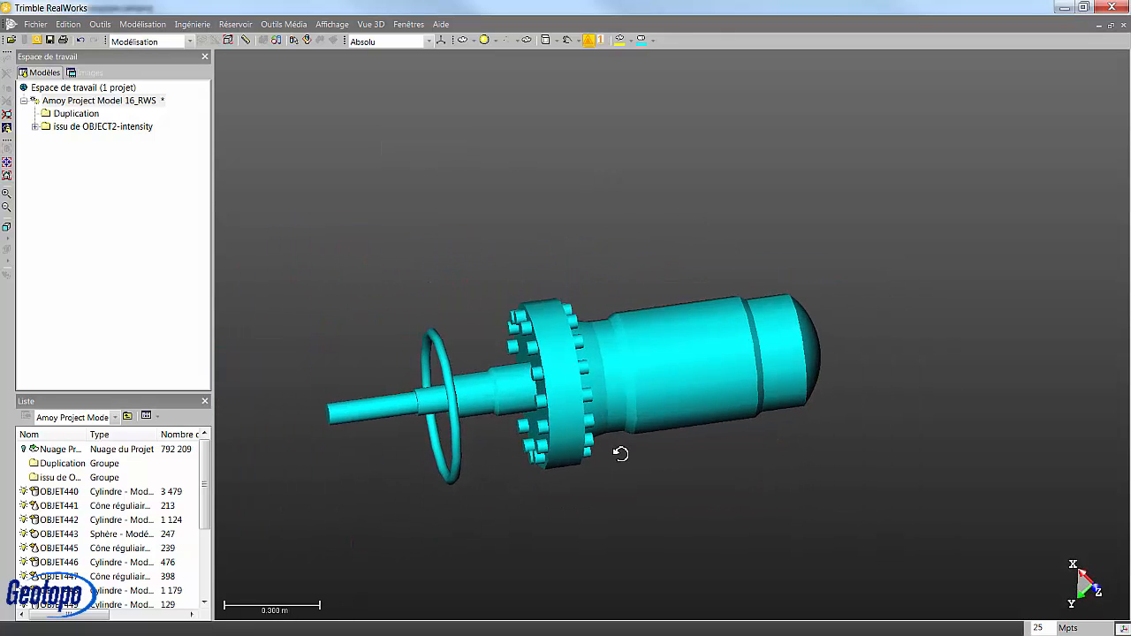